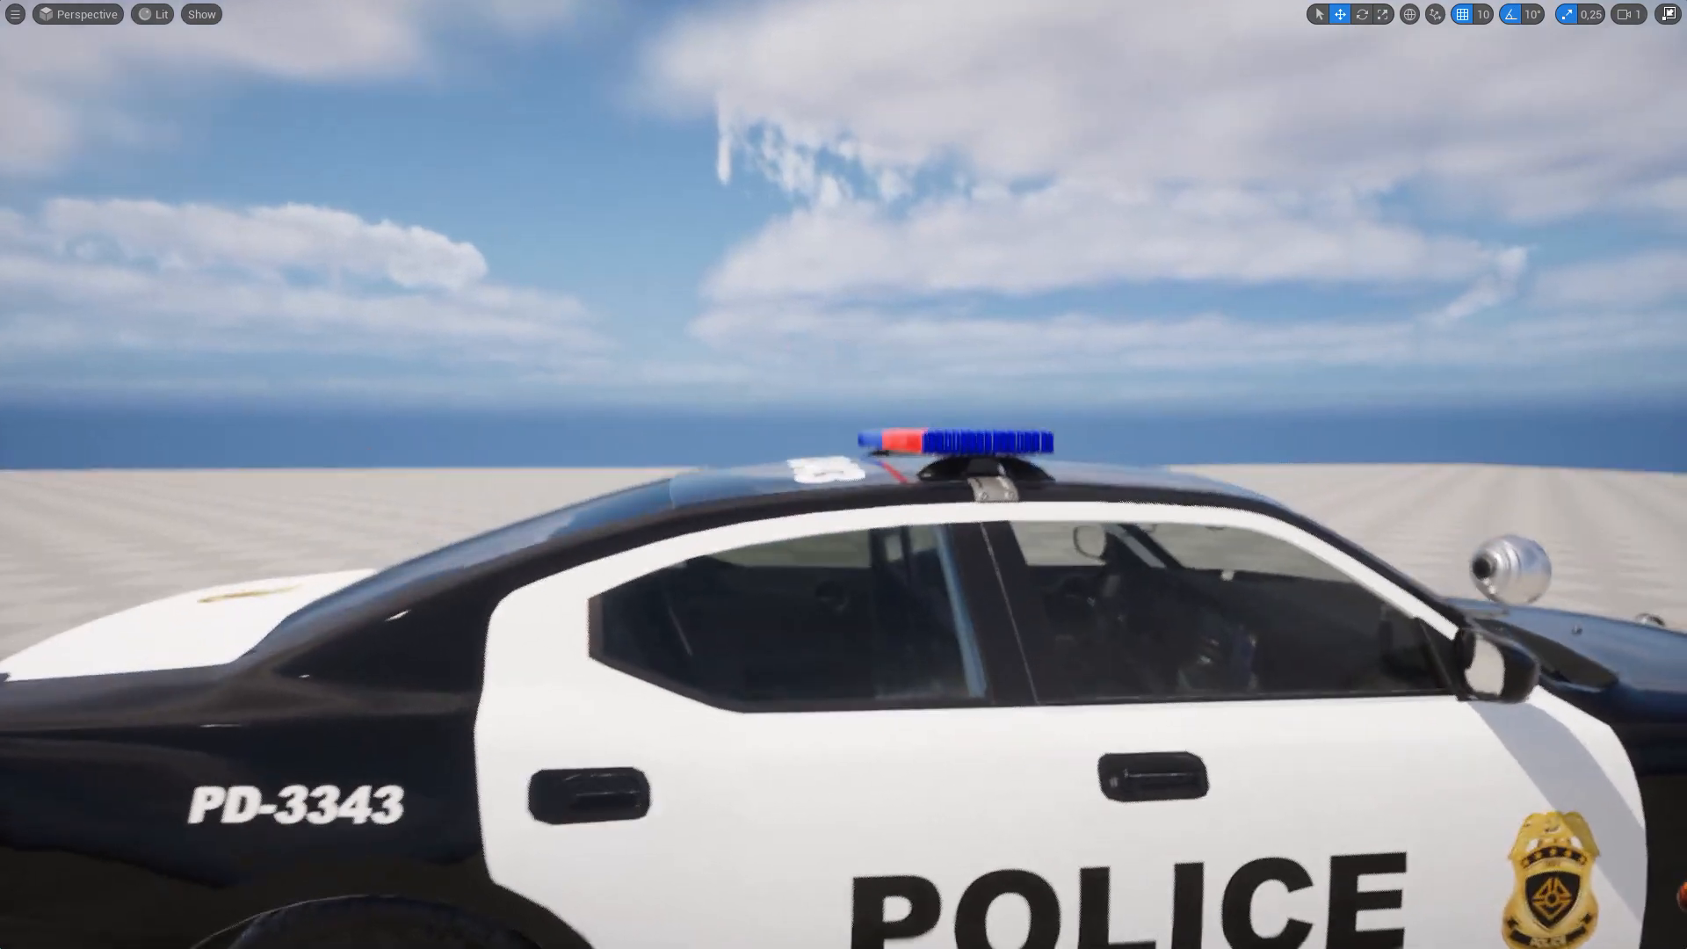
pyautogui.moveTo(1518, 694); pyautogui.dragTo(1517, 787, button='right')
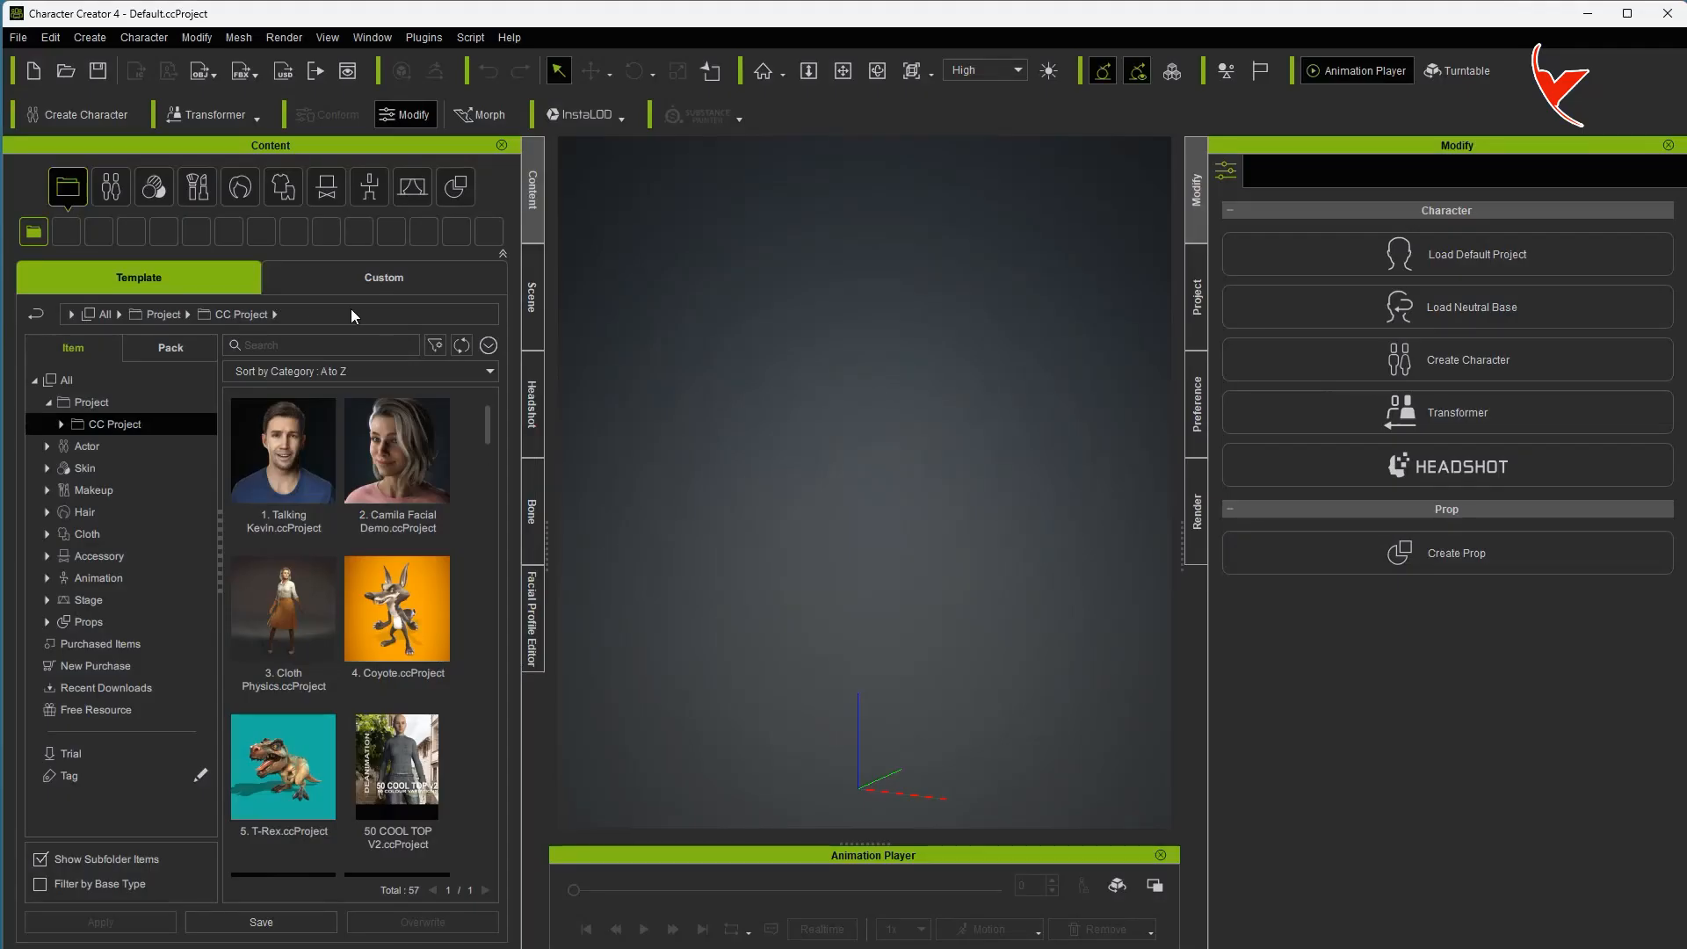
# Load the Car Police B&W prop from the newly purchased Police Patrol Cars pack into the scene.
pyautogui.click(187, 341)
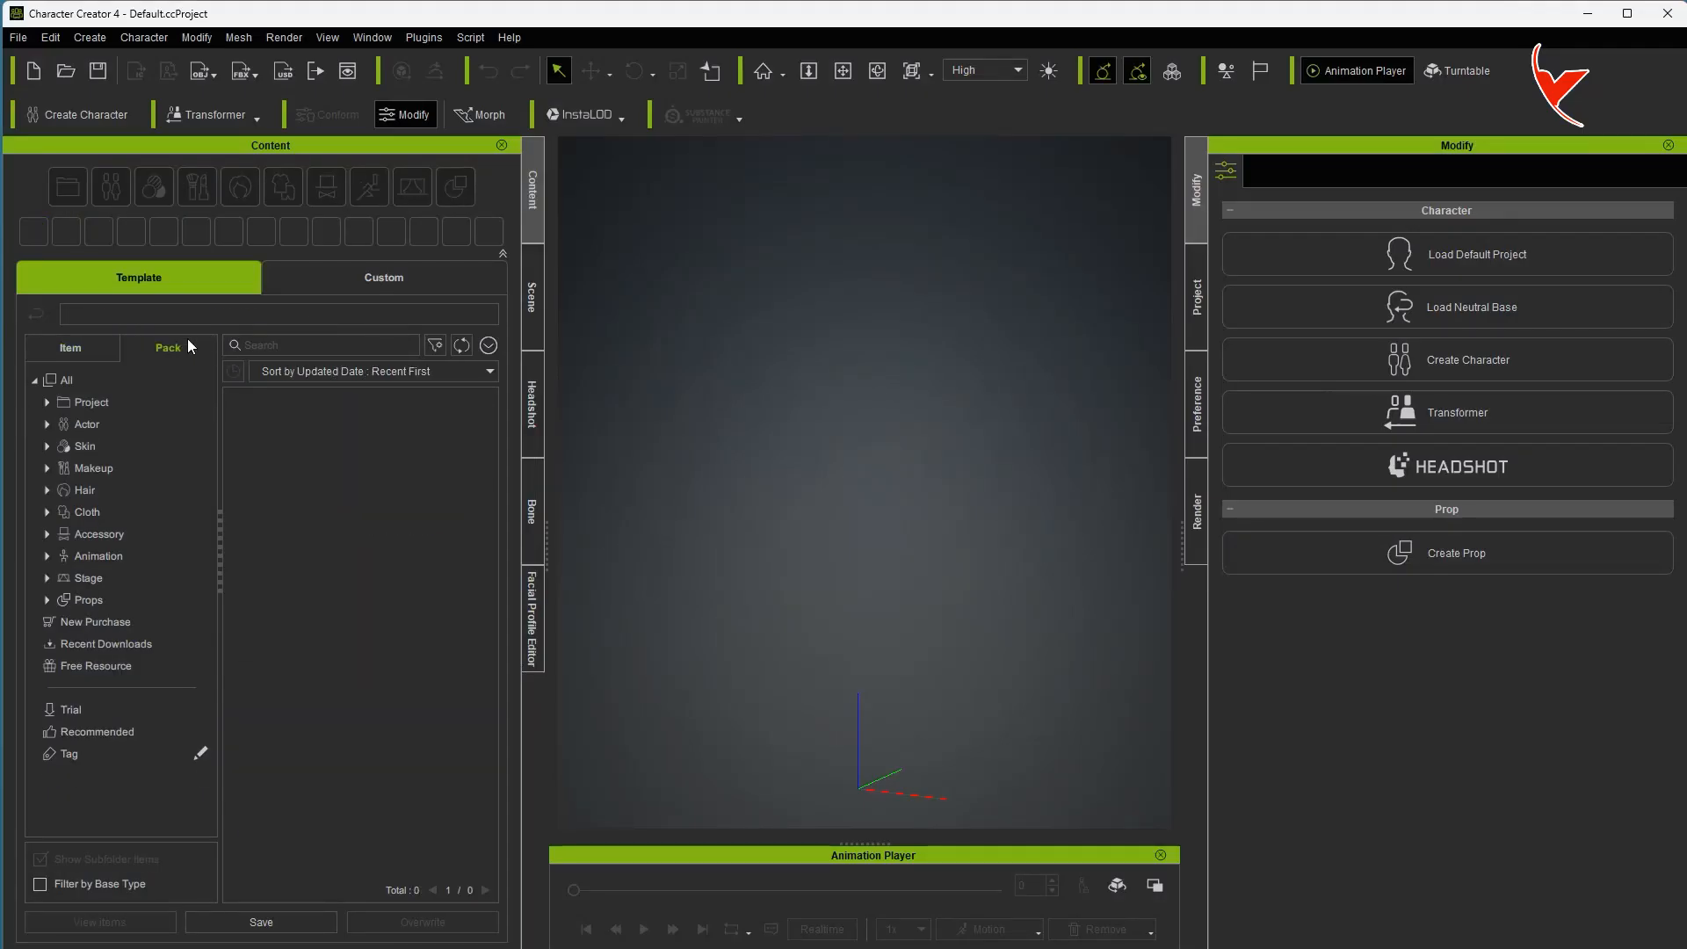
pyautogui.click(96, 621)
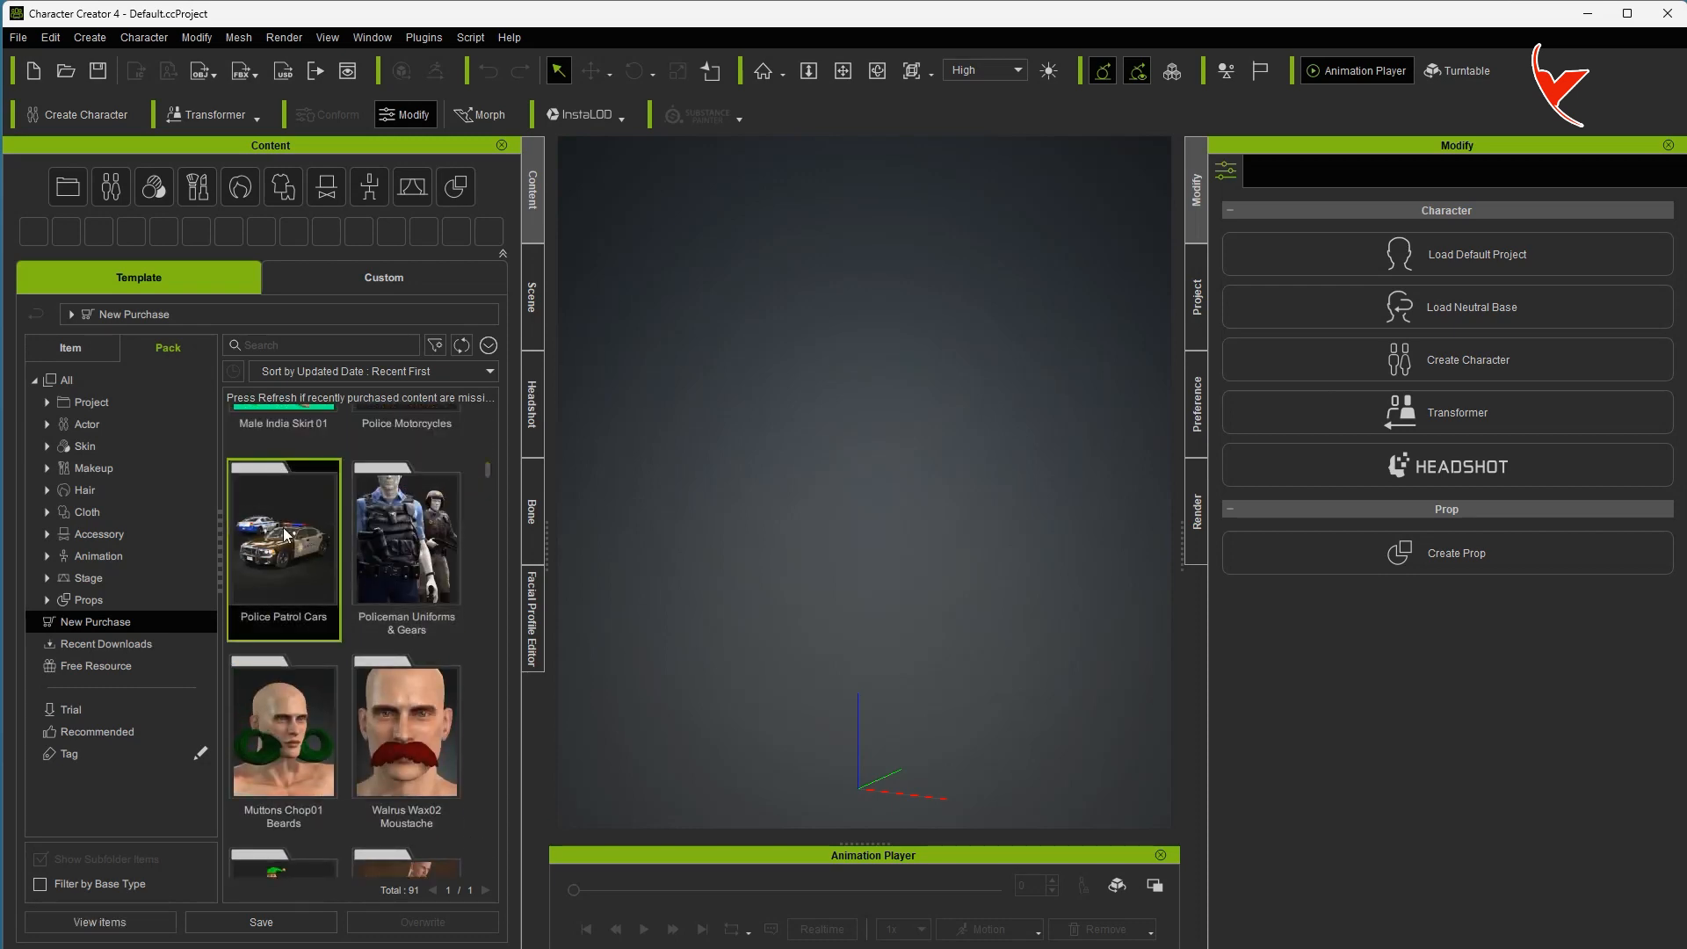
pyautogui.doubleClick(283, 540)
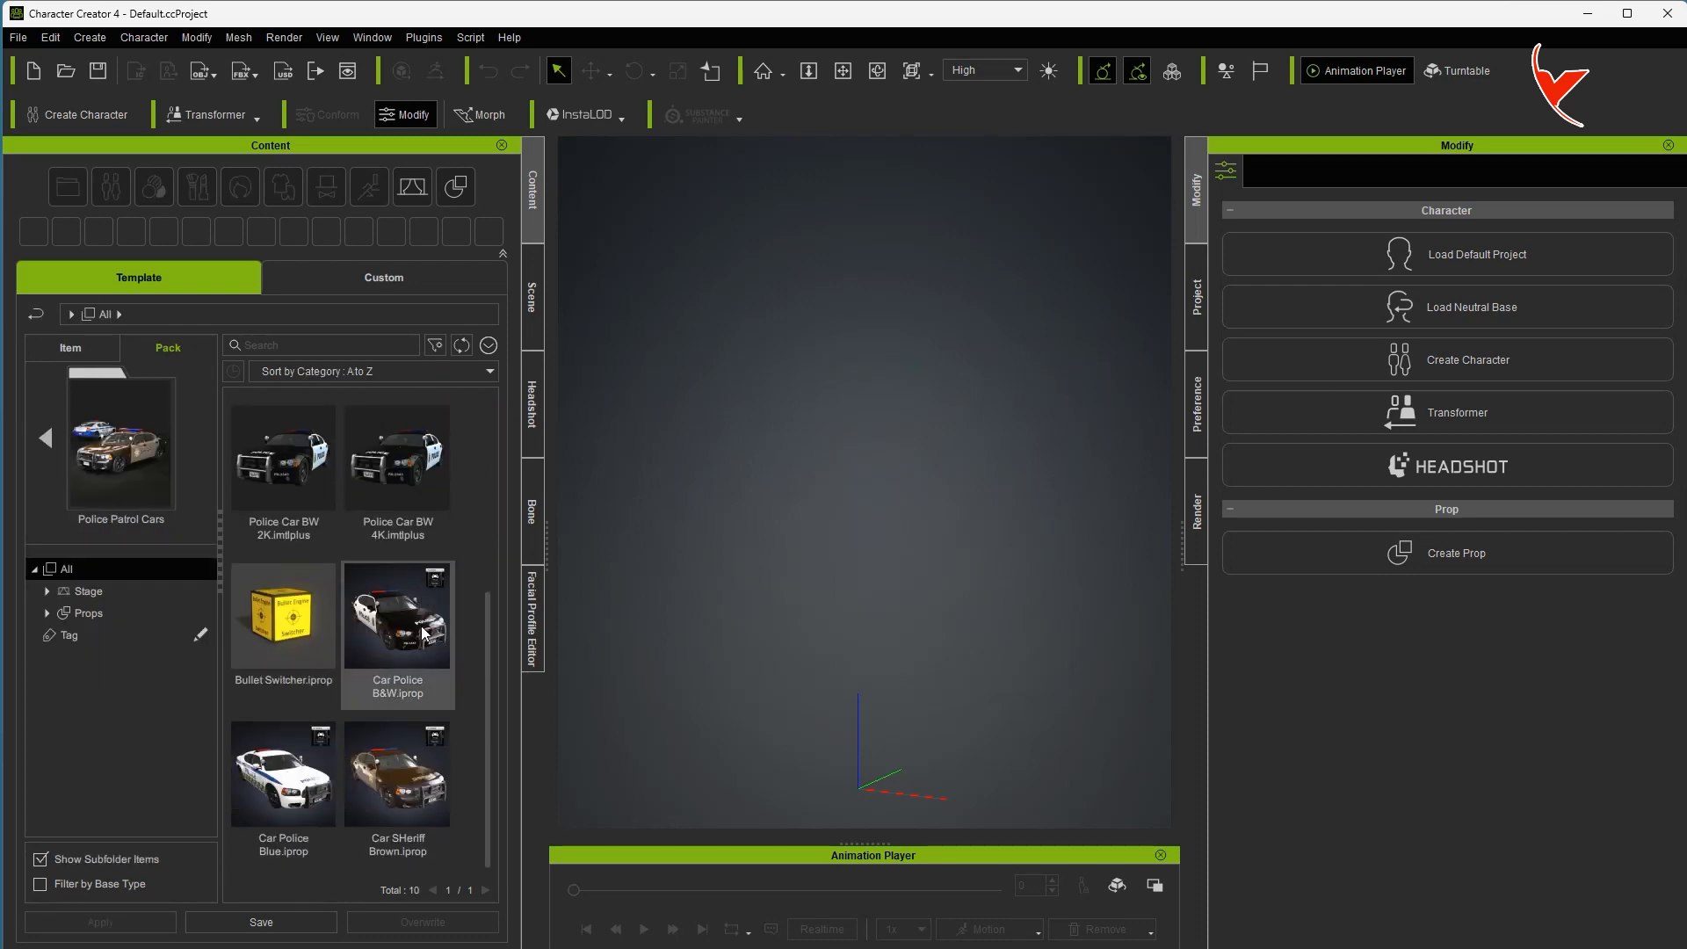
pyautogui.doubleClick(397, 619)
pyautogui.scroll(-3, 836, 584)
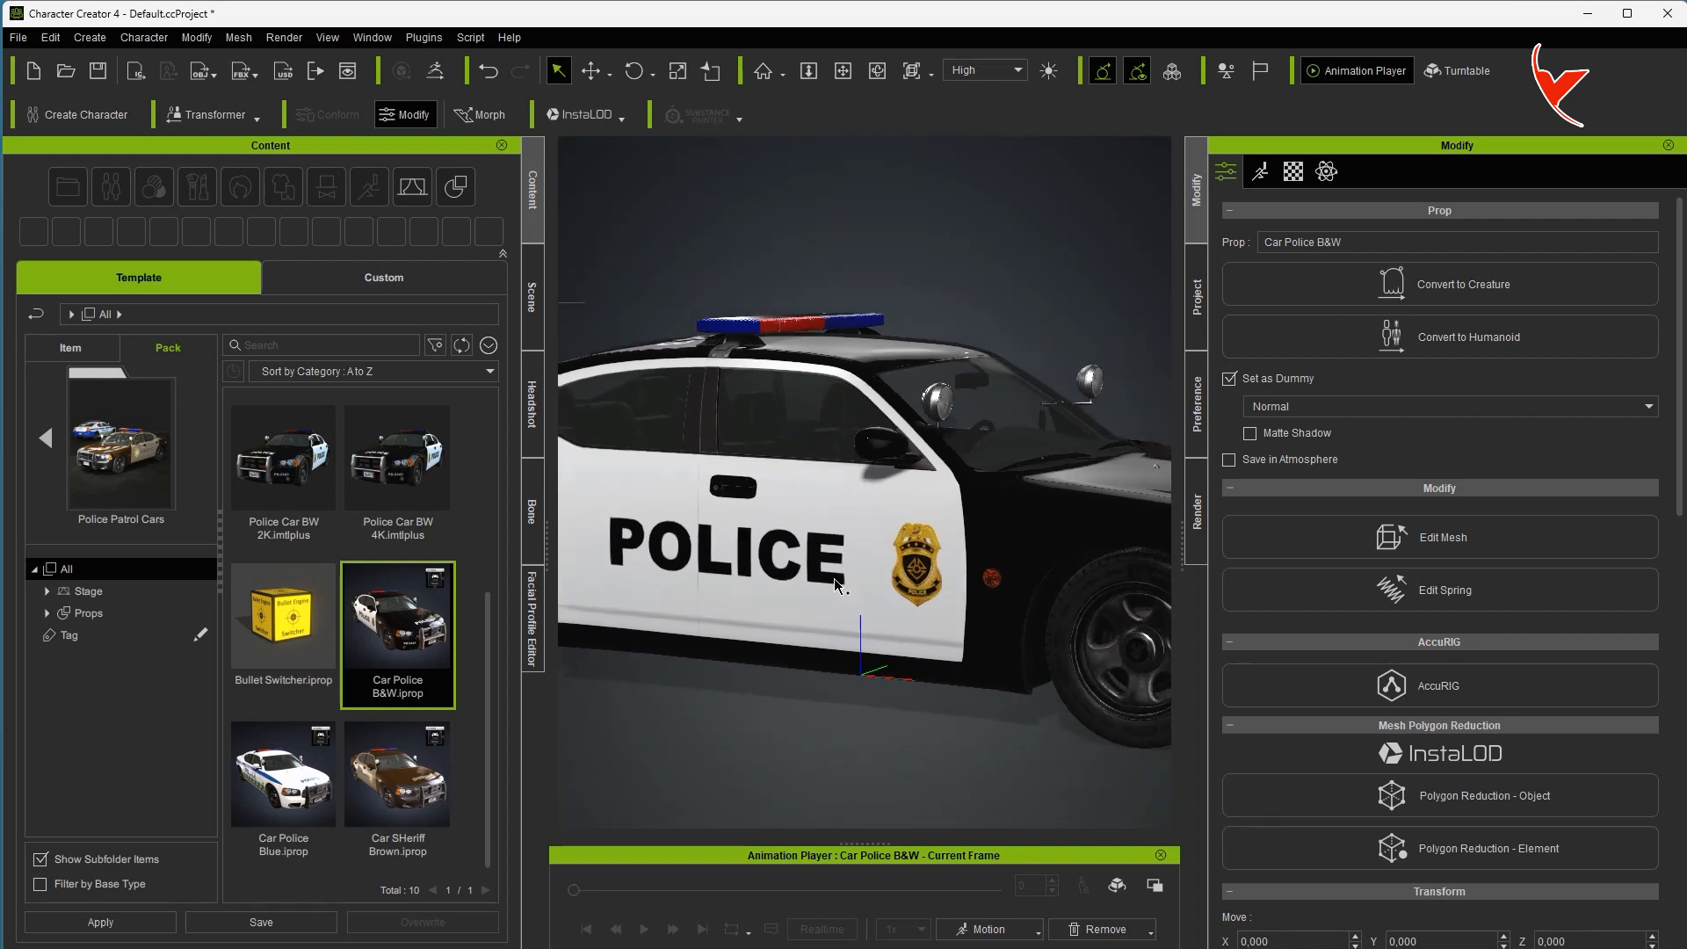
pyautogui.scroll(-5, 835, 584)
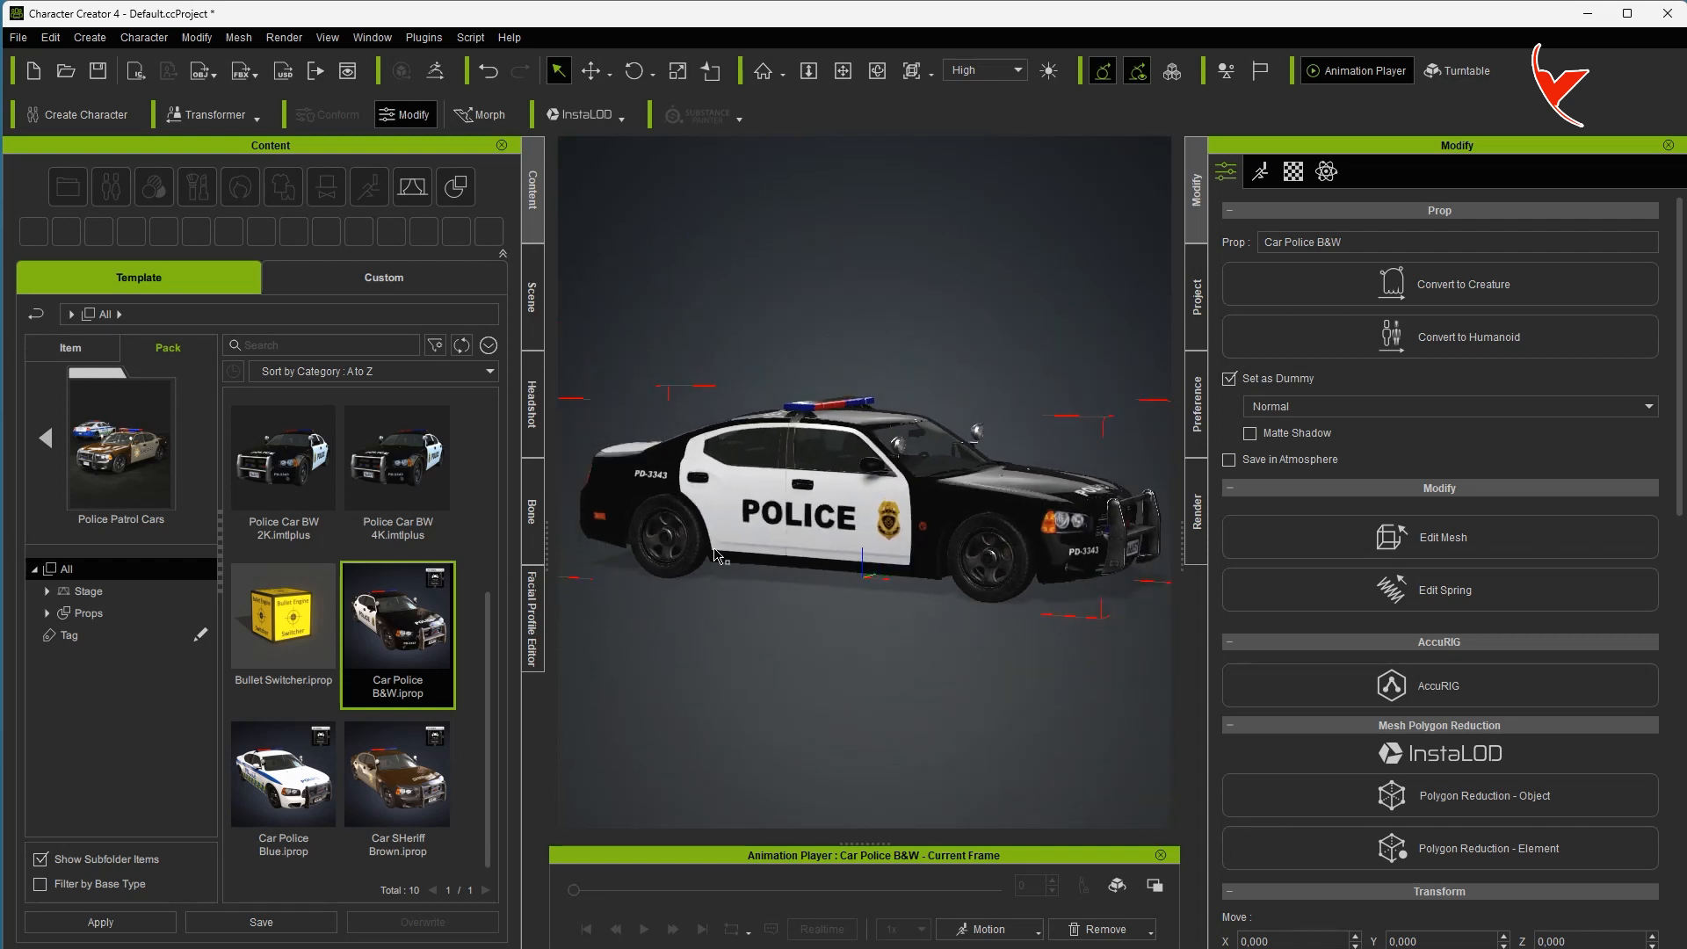
# Apply the Police Car BW 4K material from the pack to the police car.
pyautogui.scroll(3, 500, 492)
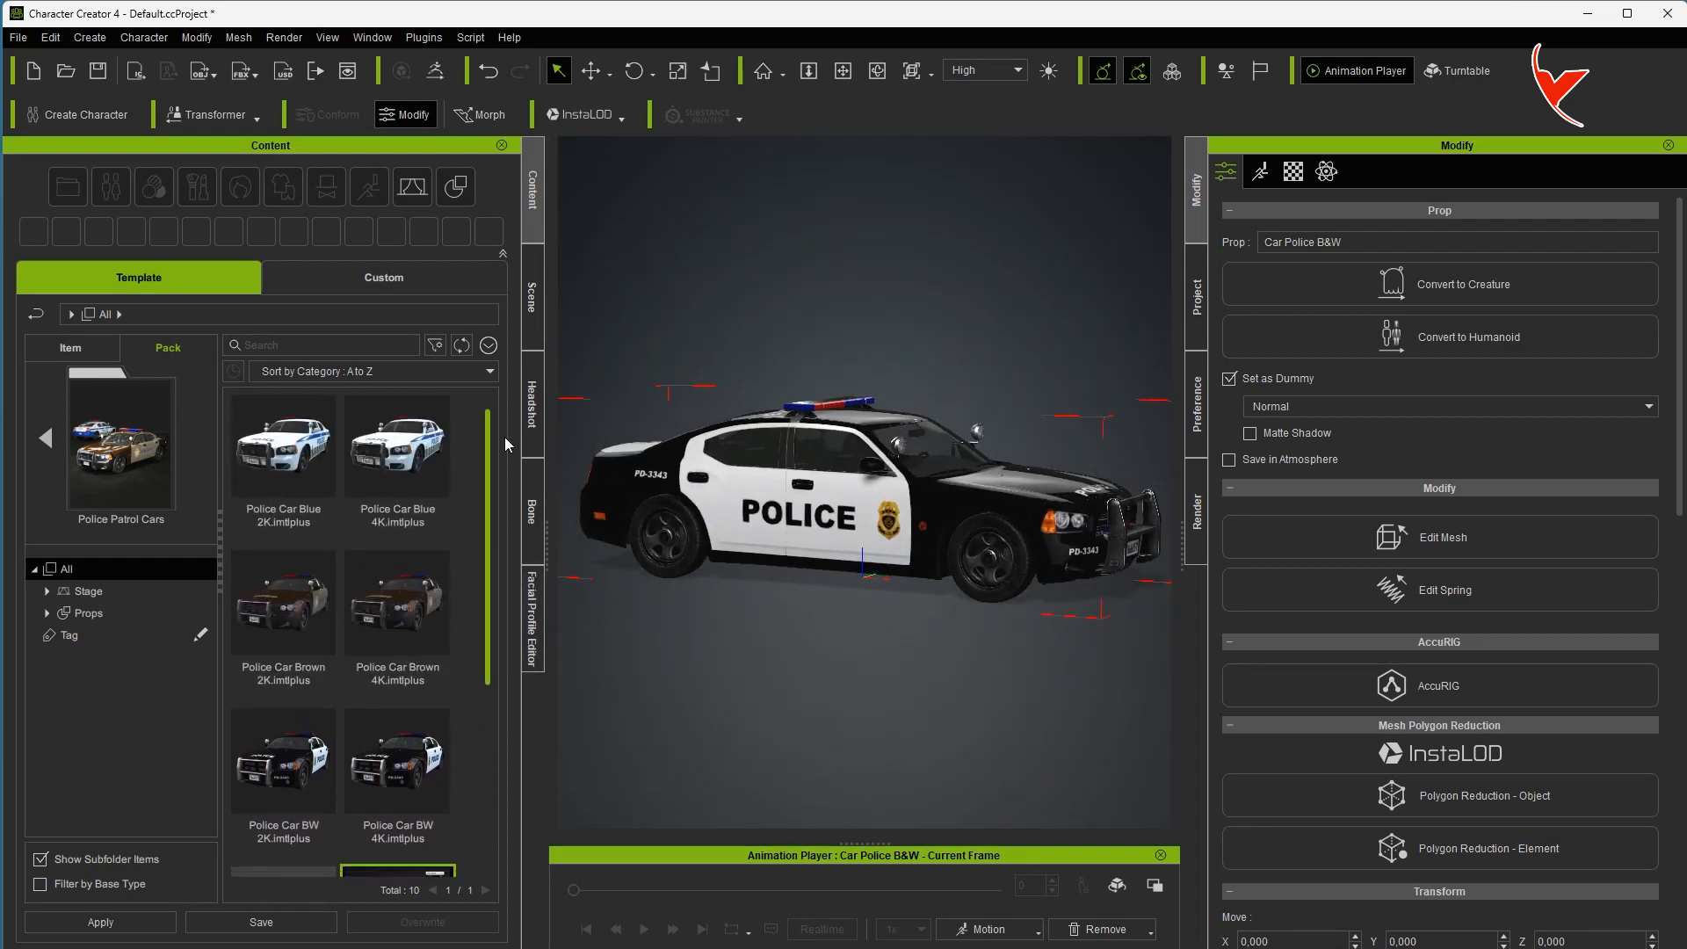
pyautogui.click(415, 619)
pyautogui.moveTo(415, 619); pyautogui.dragTo(859, 504)
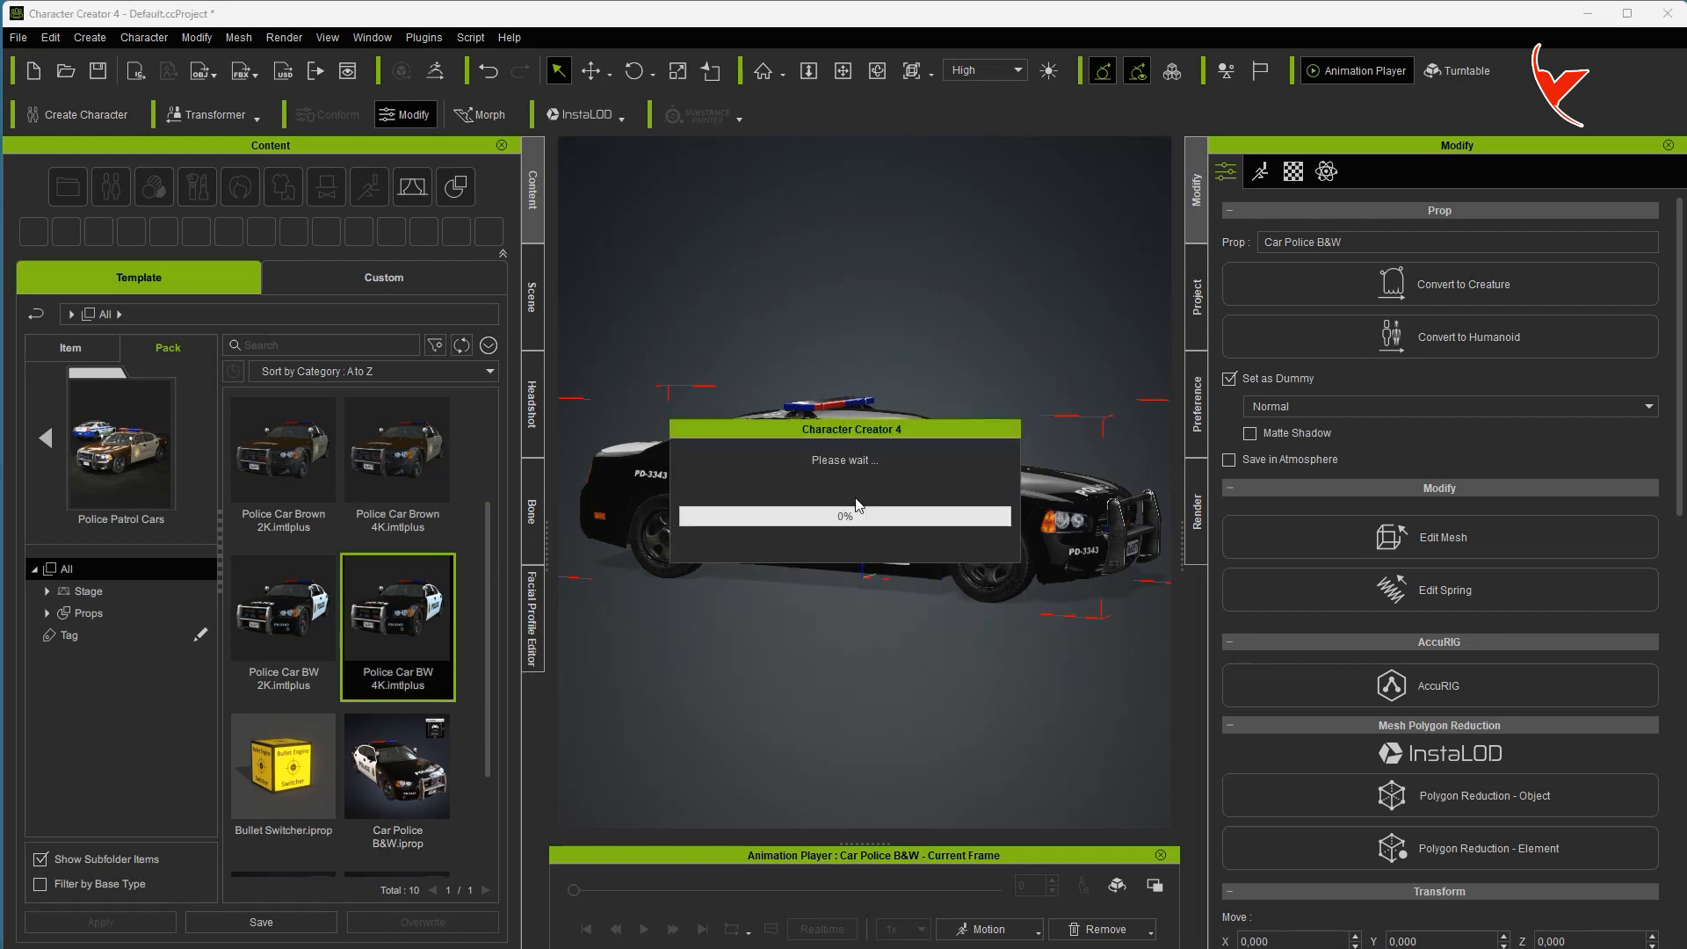
# Start an FBX export of the car with the Unreal target preset and the FBX option set to Mesh.
pyautogui.click(19, 40)
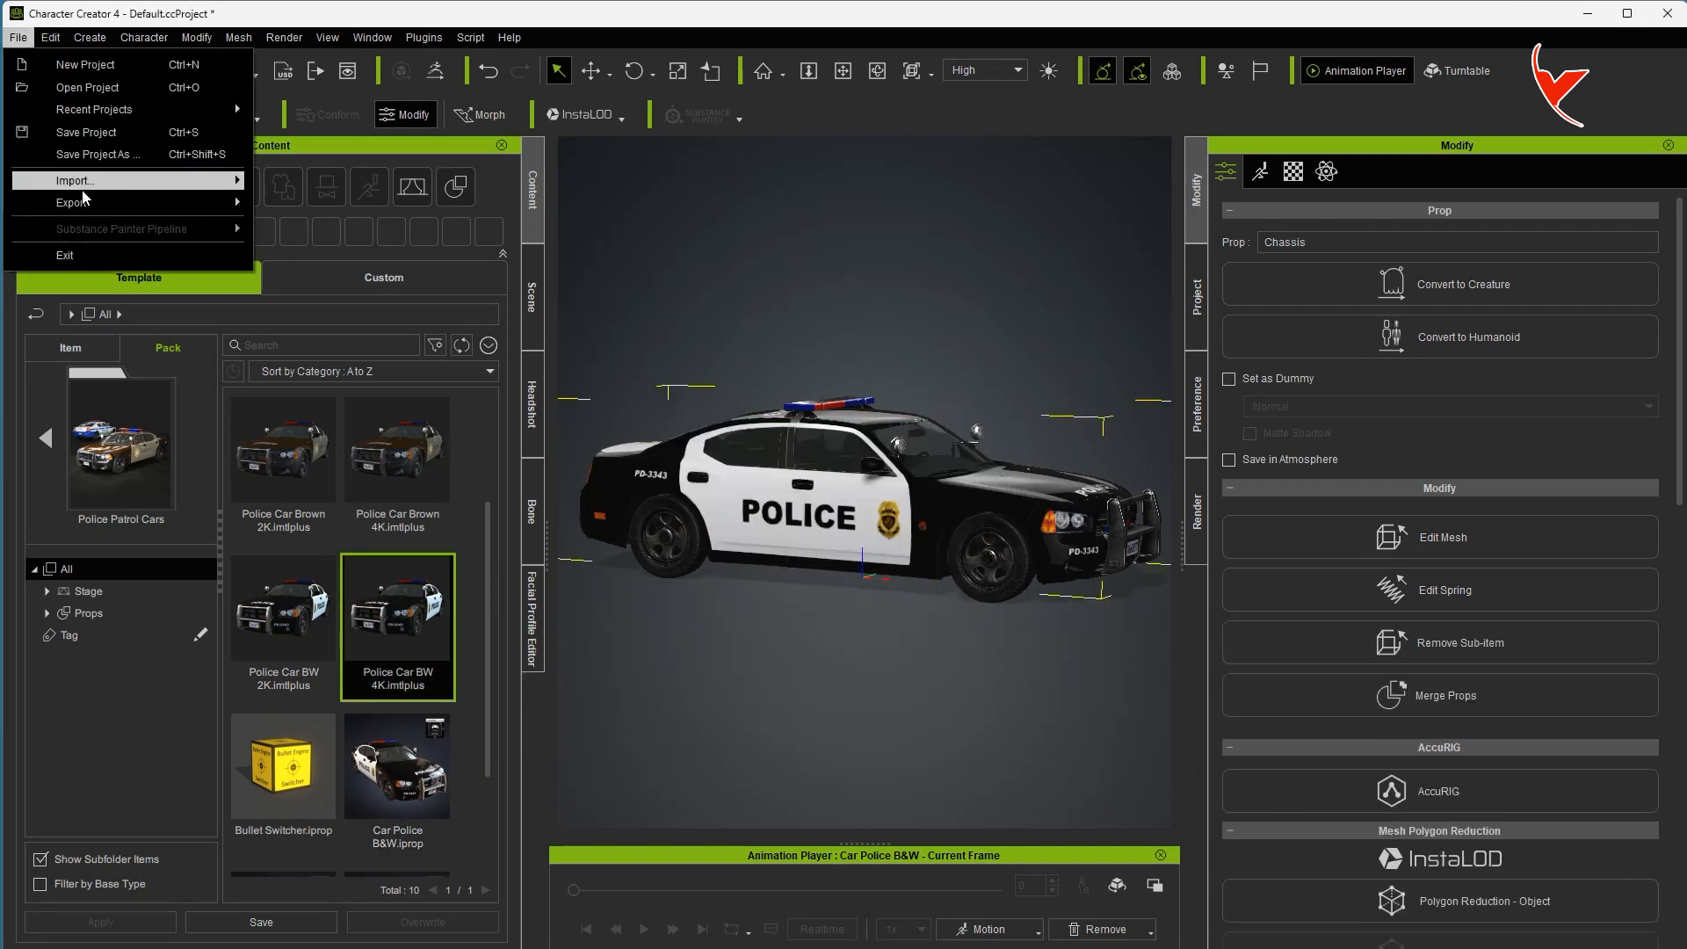
pyautogui.moveTo(79, 202)
pyautogui.moveTo(316, 292)
pyautogui.click(454, 336)
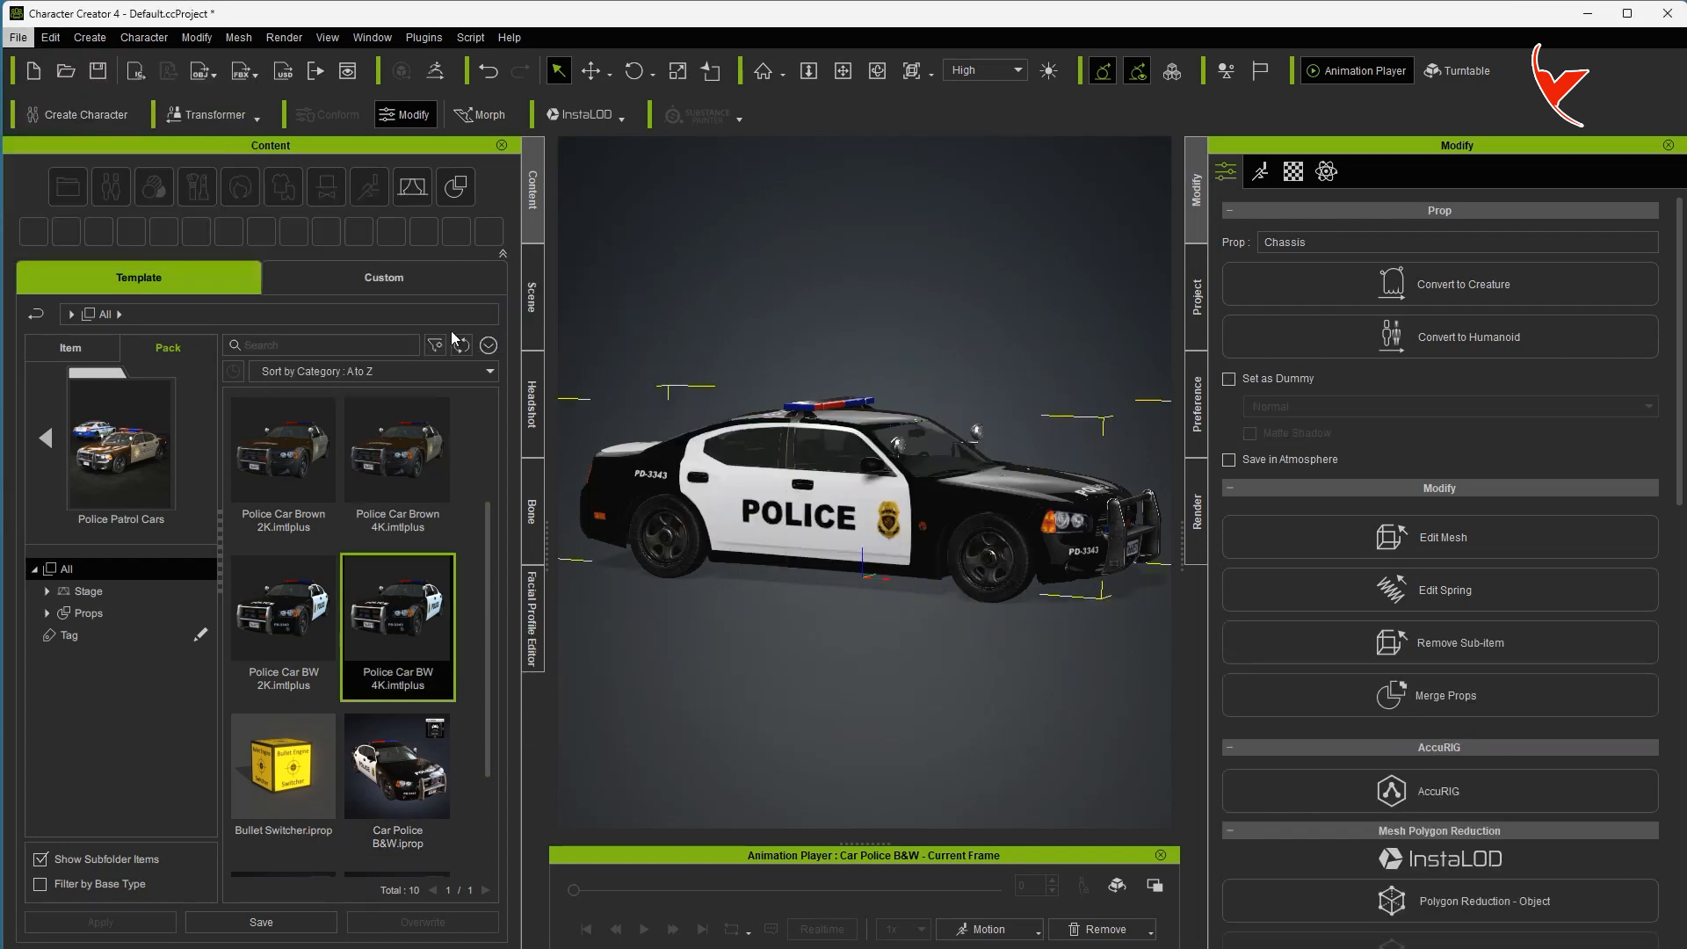
pyautogui.click(846, 219)
pyautogui.click(844, 290)
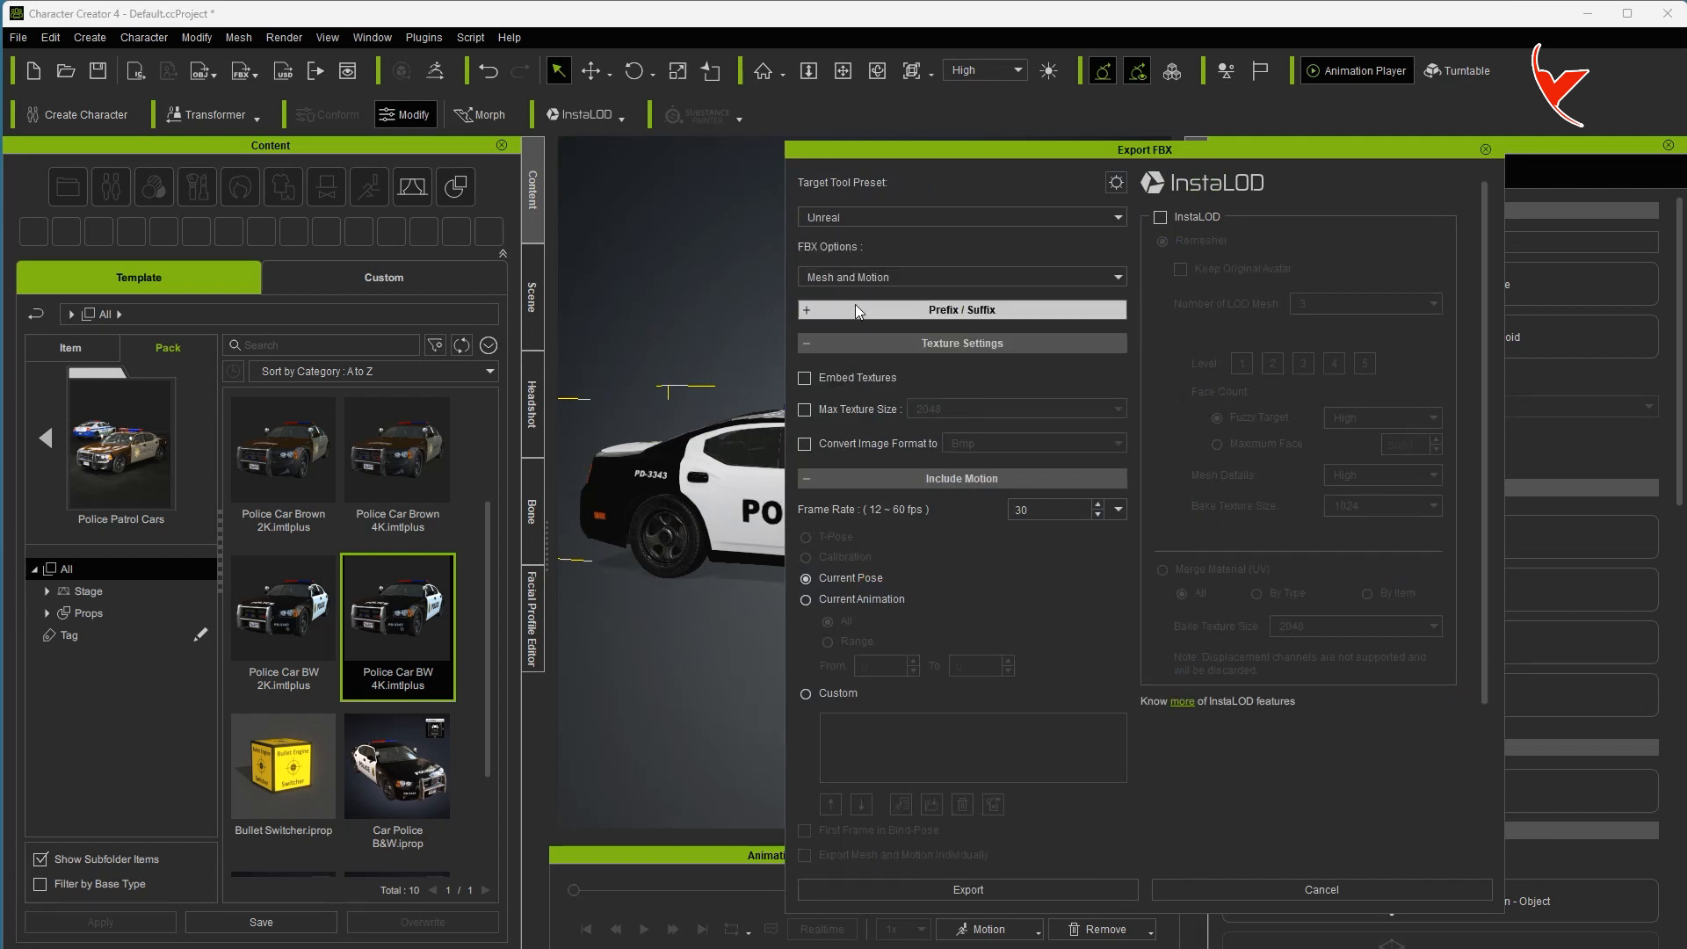
pyautogui.click(857, 280)
pyautogui.click(852, 292)
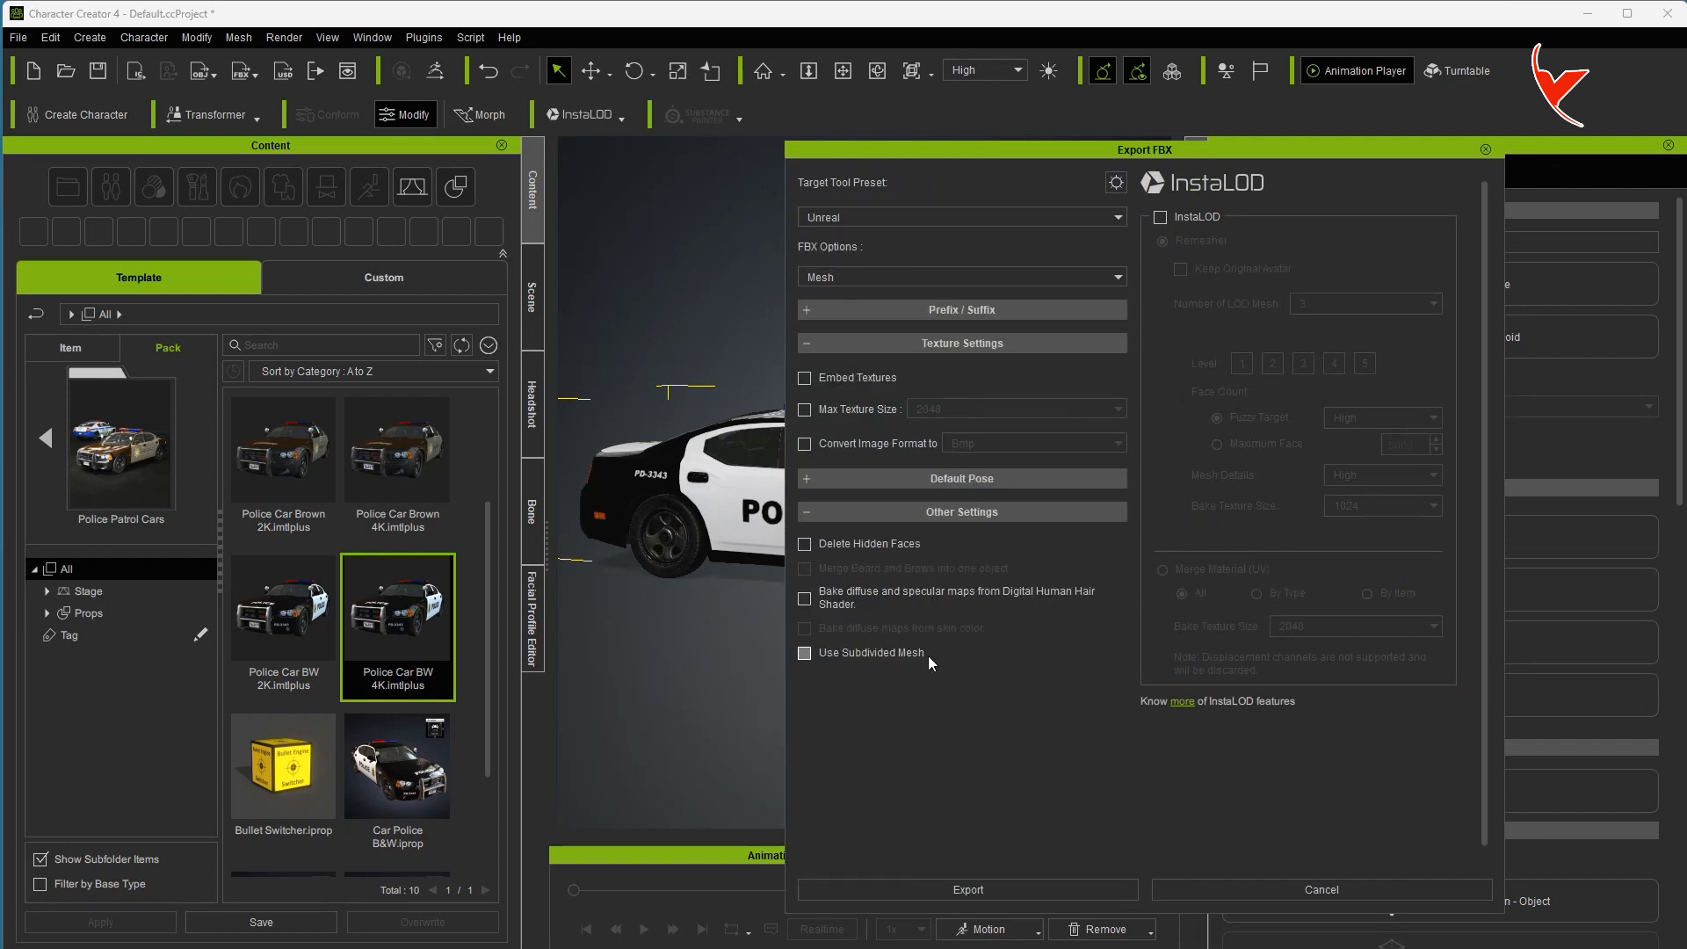
# Export the car with Use Subdivided Mesh enabled, saving it as Car.Fbx in the UE folder.
pyautogui.click(967, 889)
pyautogui.click(707, 573)
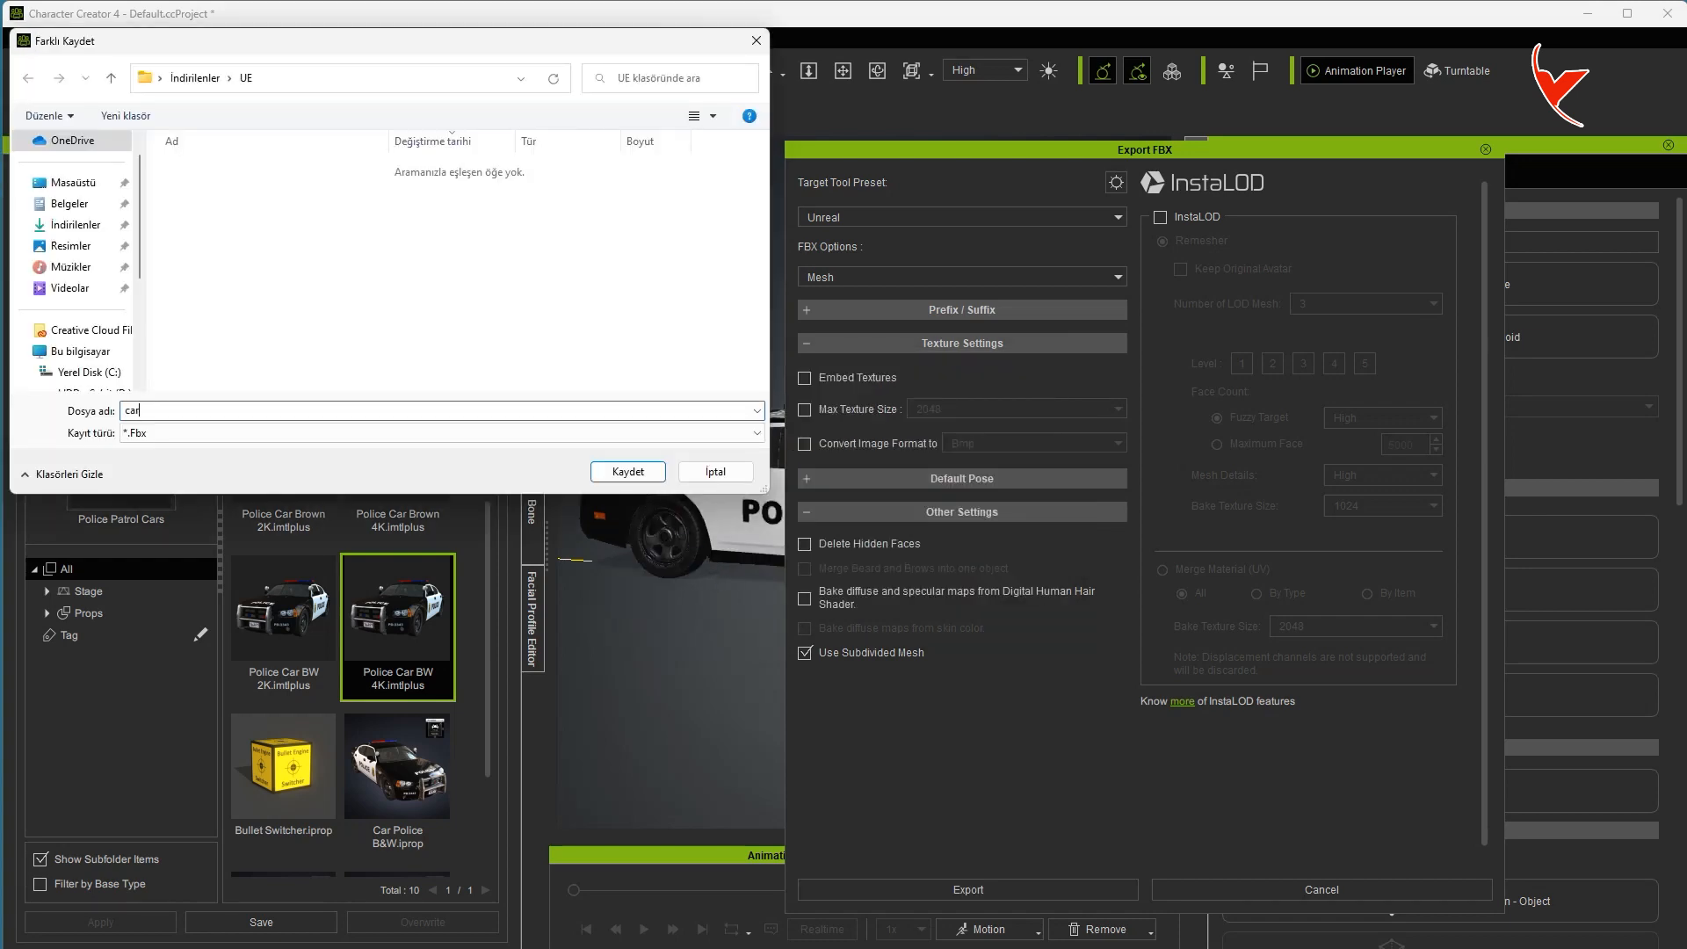
pyautogui.click(629, 472)
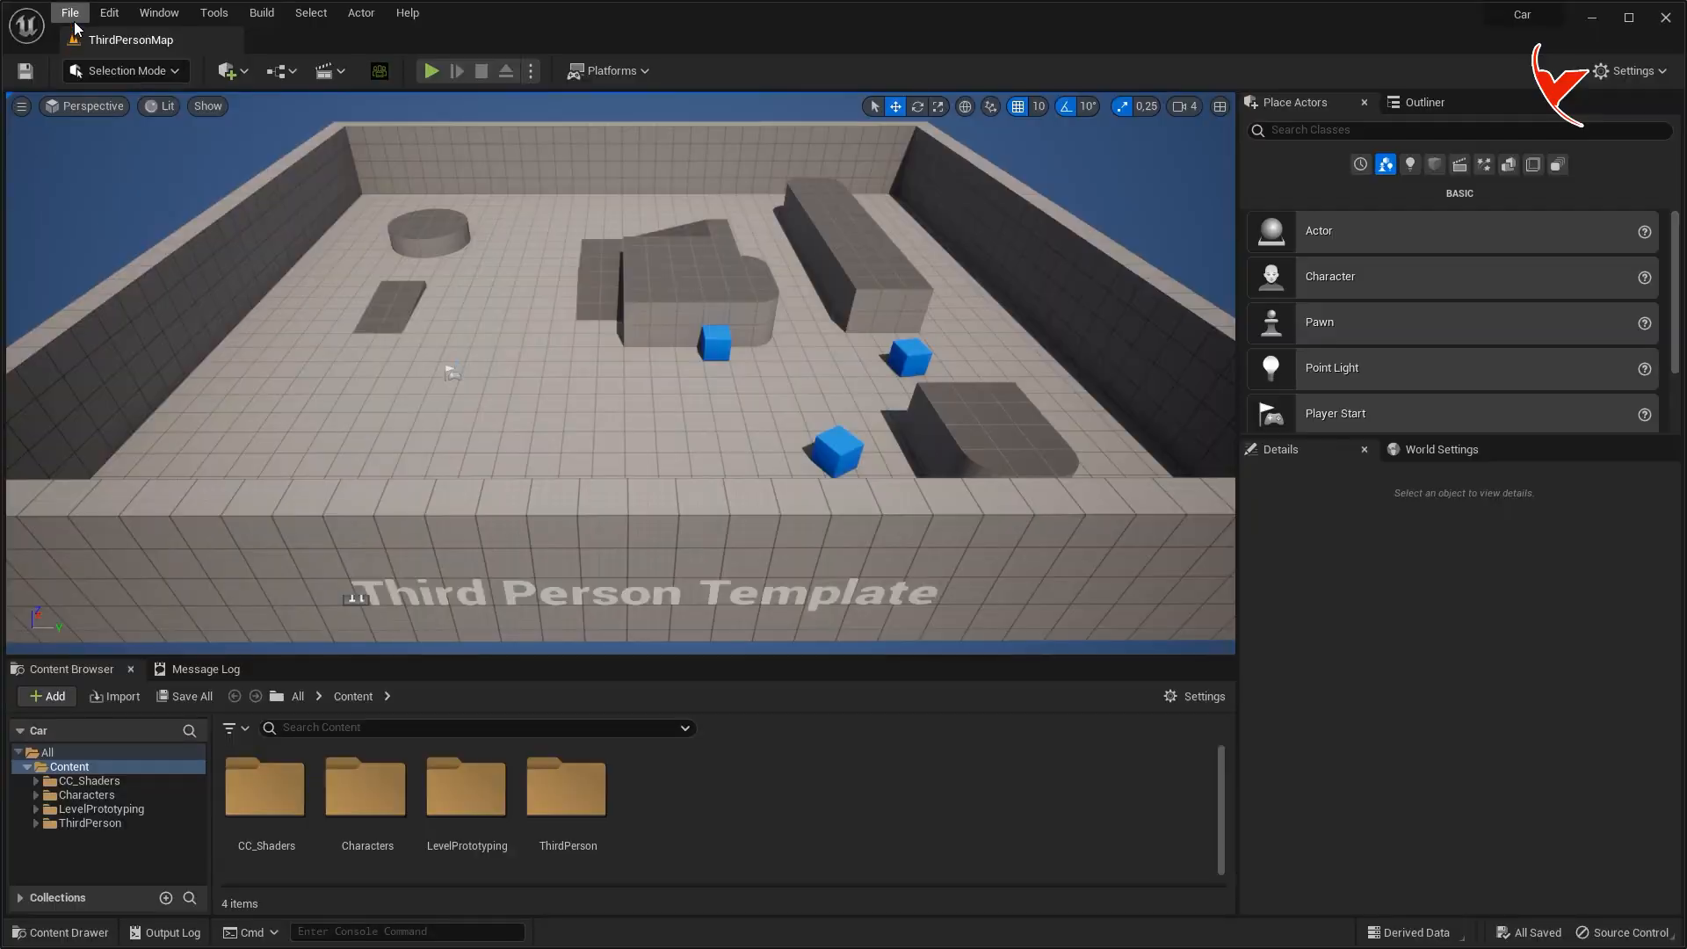
# In Unreal Engine, create a new level with a floor and sky lighting, and save it as CarMap in the Content folder.
pyautogui.click(73, 21)
pyautogui.click(91, 56)
pyautogui.click(791, 378)
pyautogui.click(908, 631)
pyautogui.hotkey('ctrl', 's')
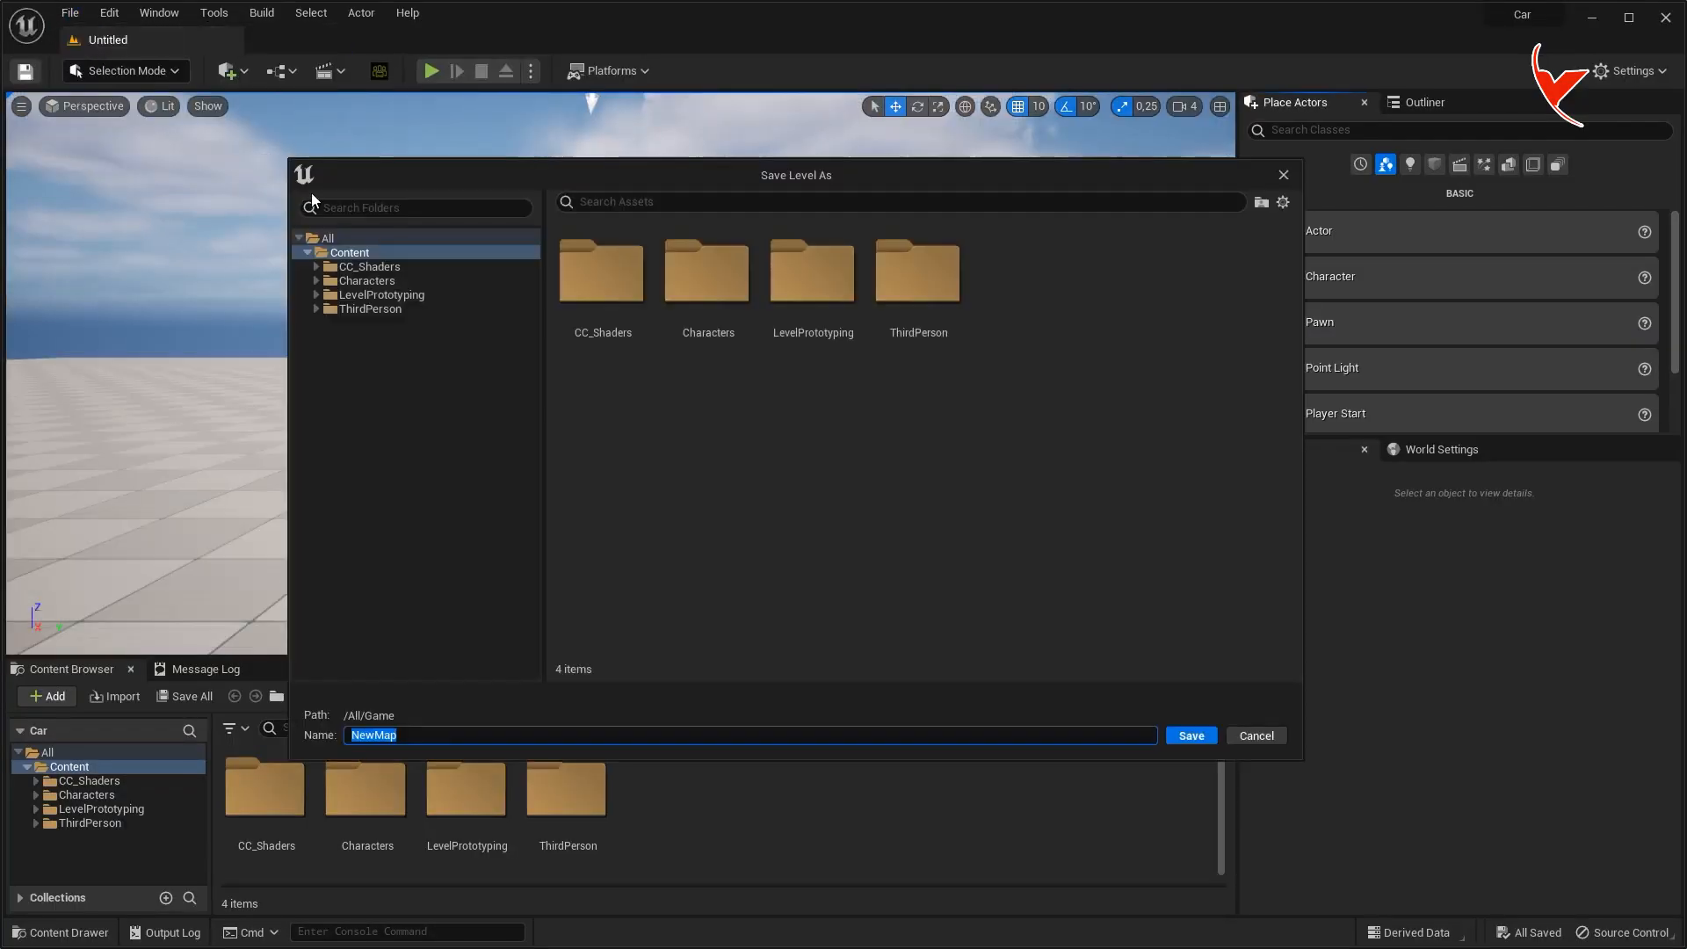
pyautogui.write('CarMap')
pyautogui.press('Return')
# Set both the Editor Startup Map and the Game Default Map to CarMap in the project's Maps & Modes settings.
pyautogui.click(109, 13)
pyautogui.click(178, 266)
pyautogui.click(72, 211)
pyautogui.click(944, 322)
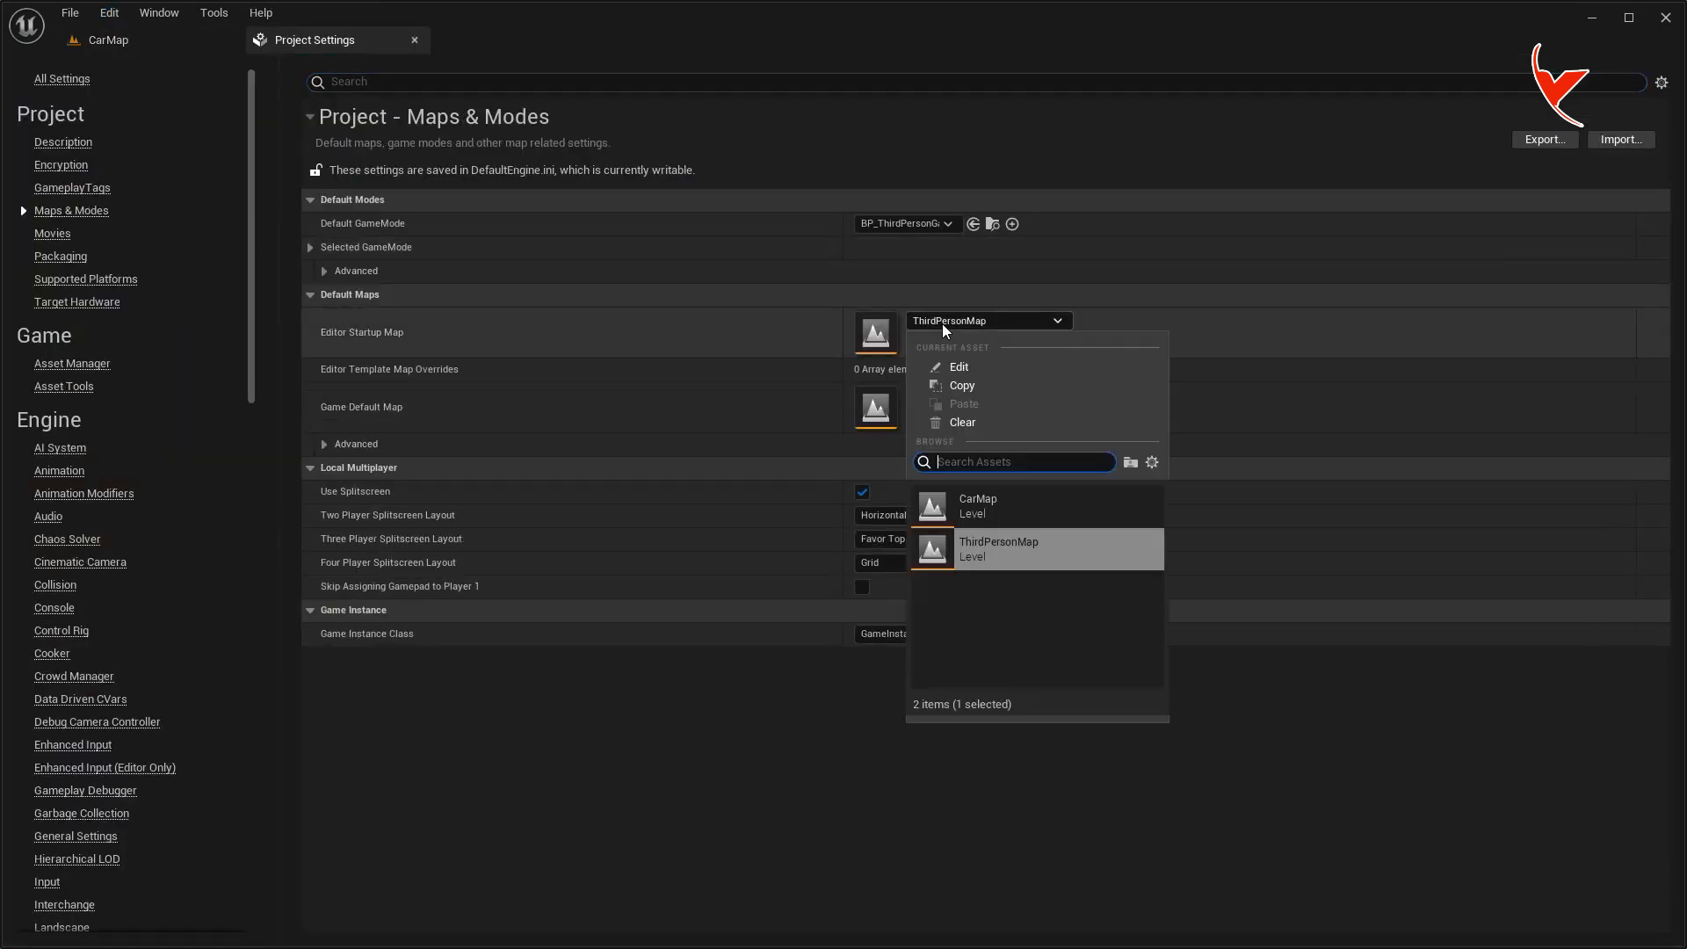
pyautogui.click(978, 505)
pyautogui.click(984, 395)
pyautogui.click(978, 581)
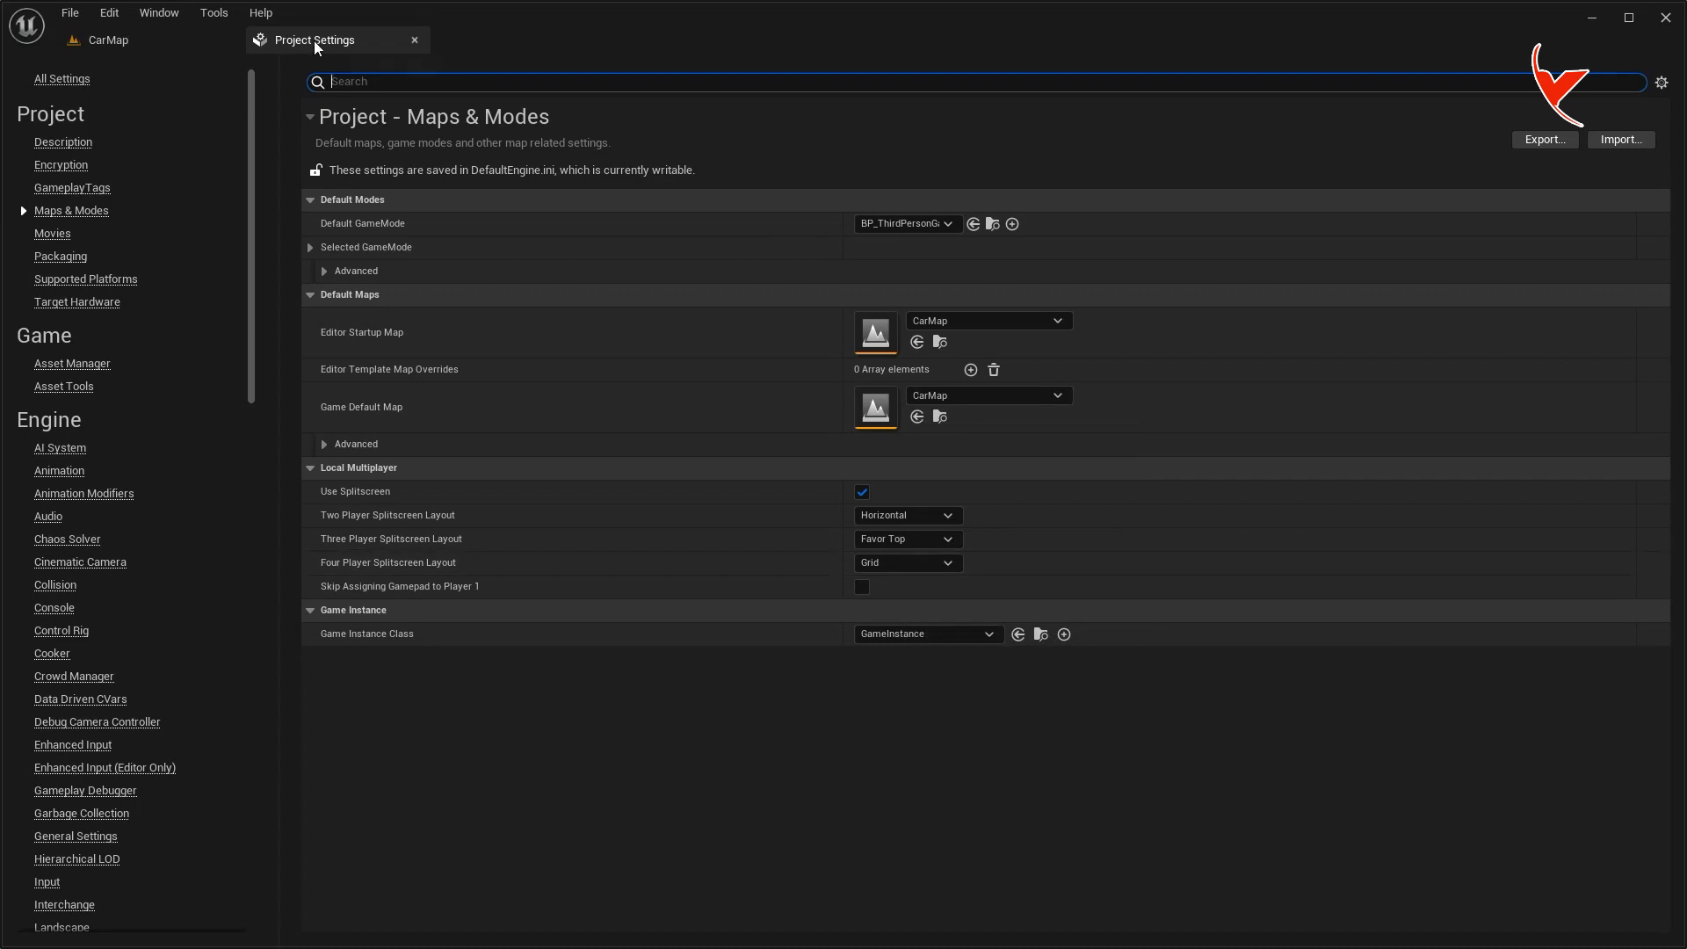
pyautogui.click(414, 39)
# Create a folder named Car in the project's Content folder and open it.
pyautogui.rightClick(830, 777)
pyautogui.click(883, 253)
pyautogui.write('Car')
pyautogui.press('Return')
pyautogui.press('Return')
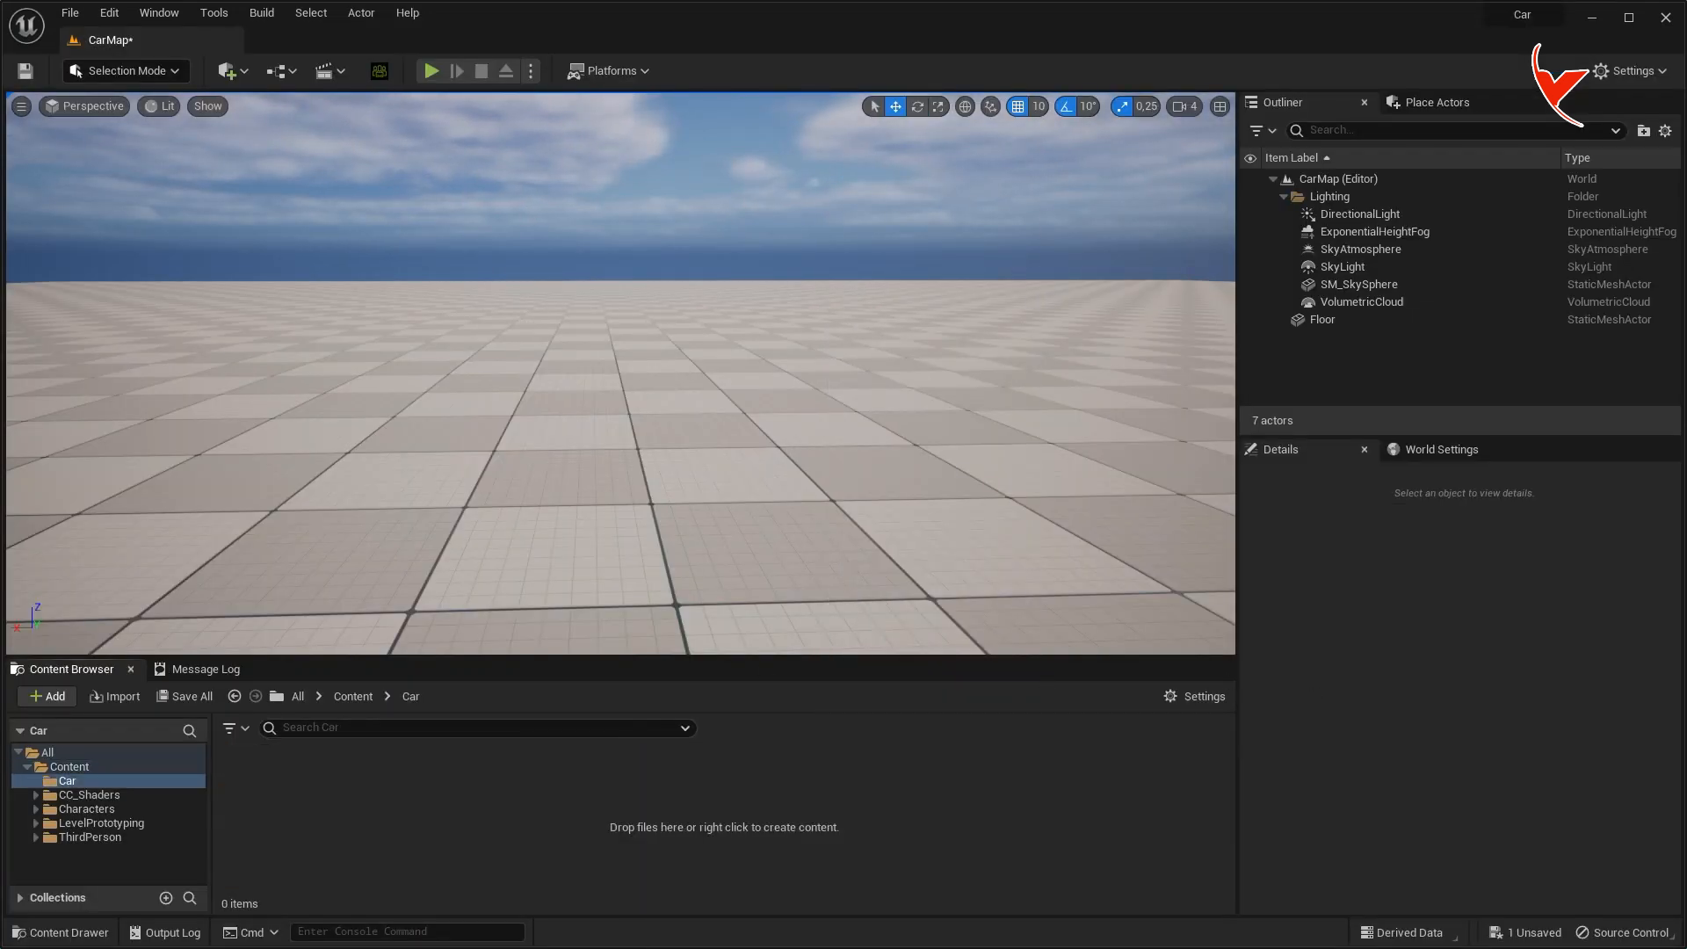
# Import Car.Fbx from the UE folder as a skeletal mesh into the Car folder, using Import All.
pyautogui.hotkey('alt', 'Tab')
pyautogui.moveTo(1477, 515); pyautogui.dragTo(874, 791)
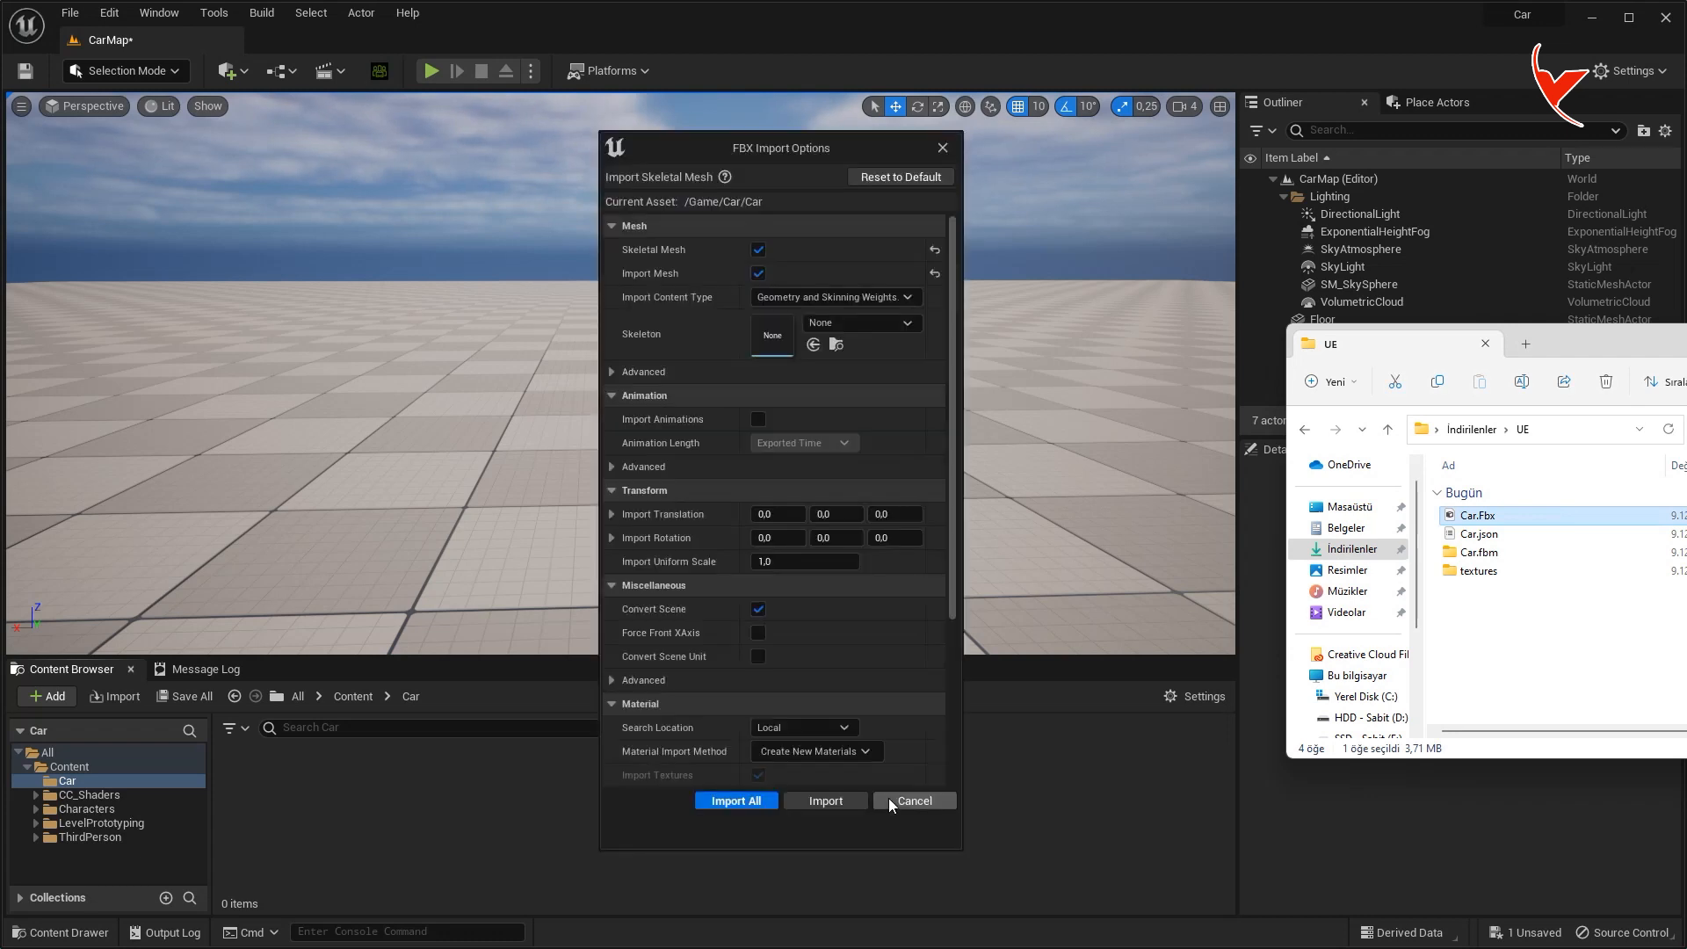
pyautogui.click(741, 798)
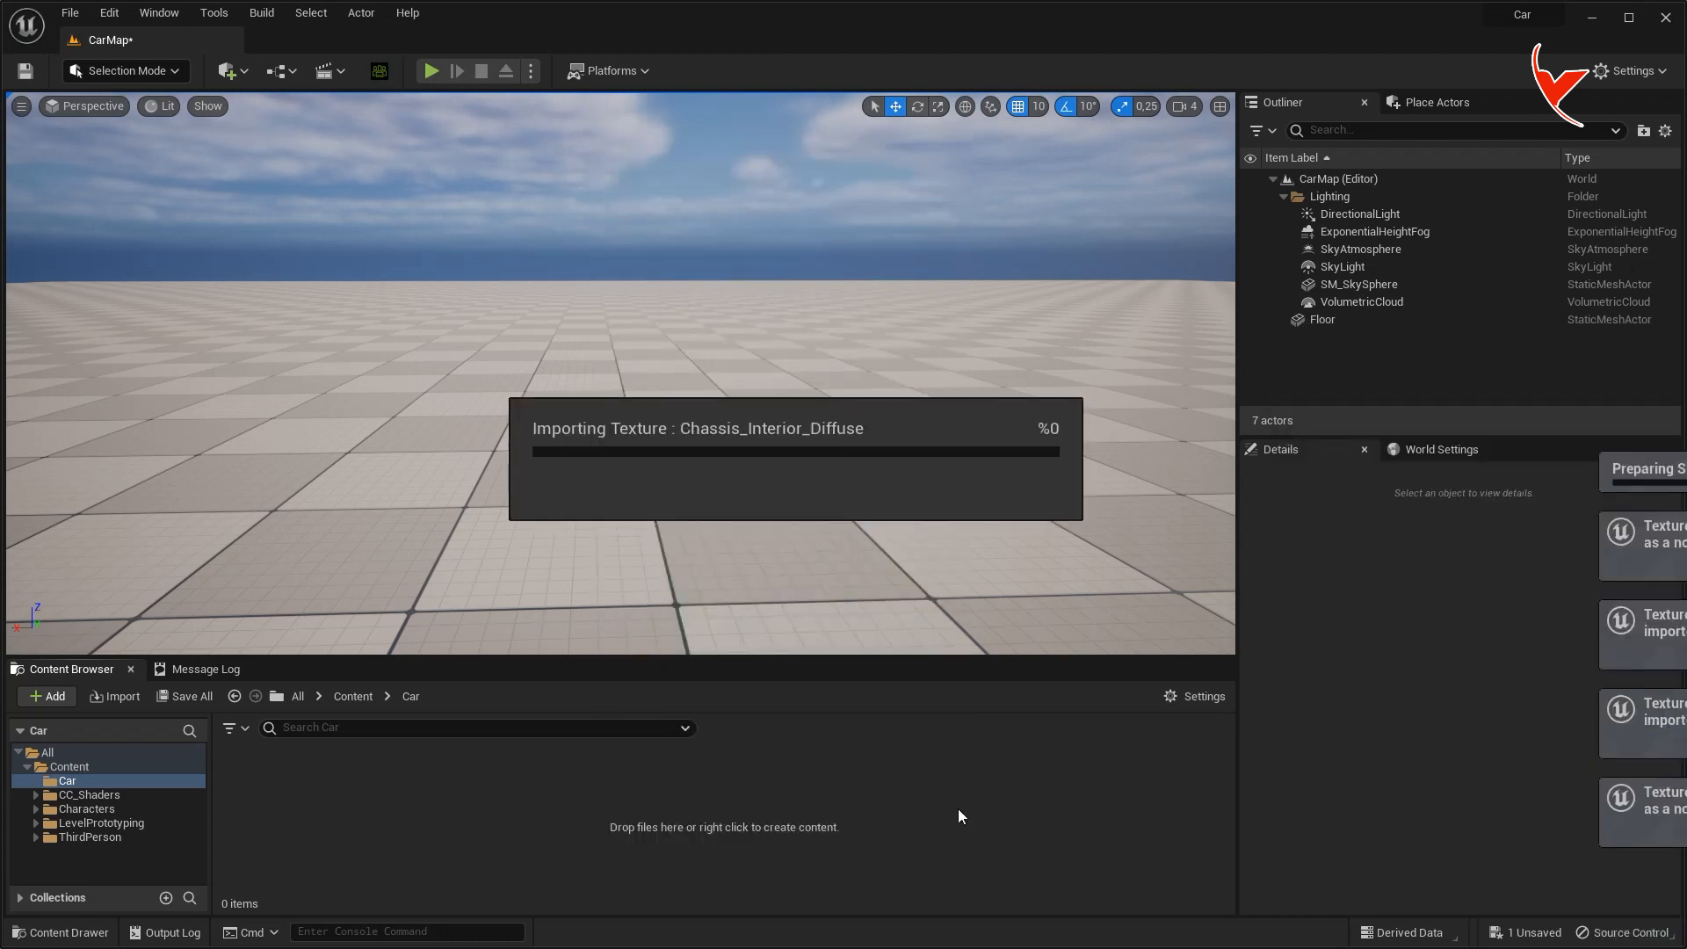
# Run the Character Creator auto-processing on the imported Car skeletal mesh.
pyautogui.moveTo(1224, 798); pyautogui.dragTo(1224, 852)
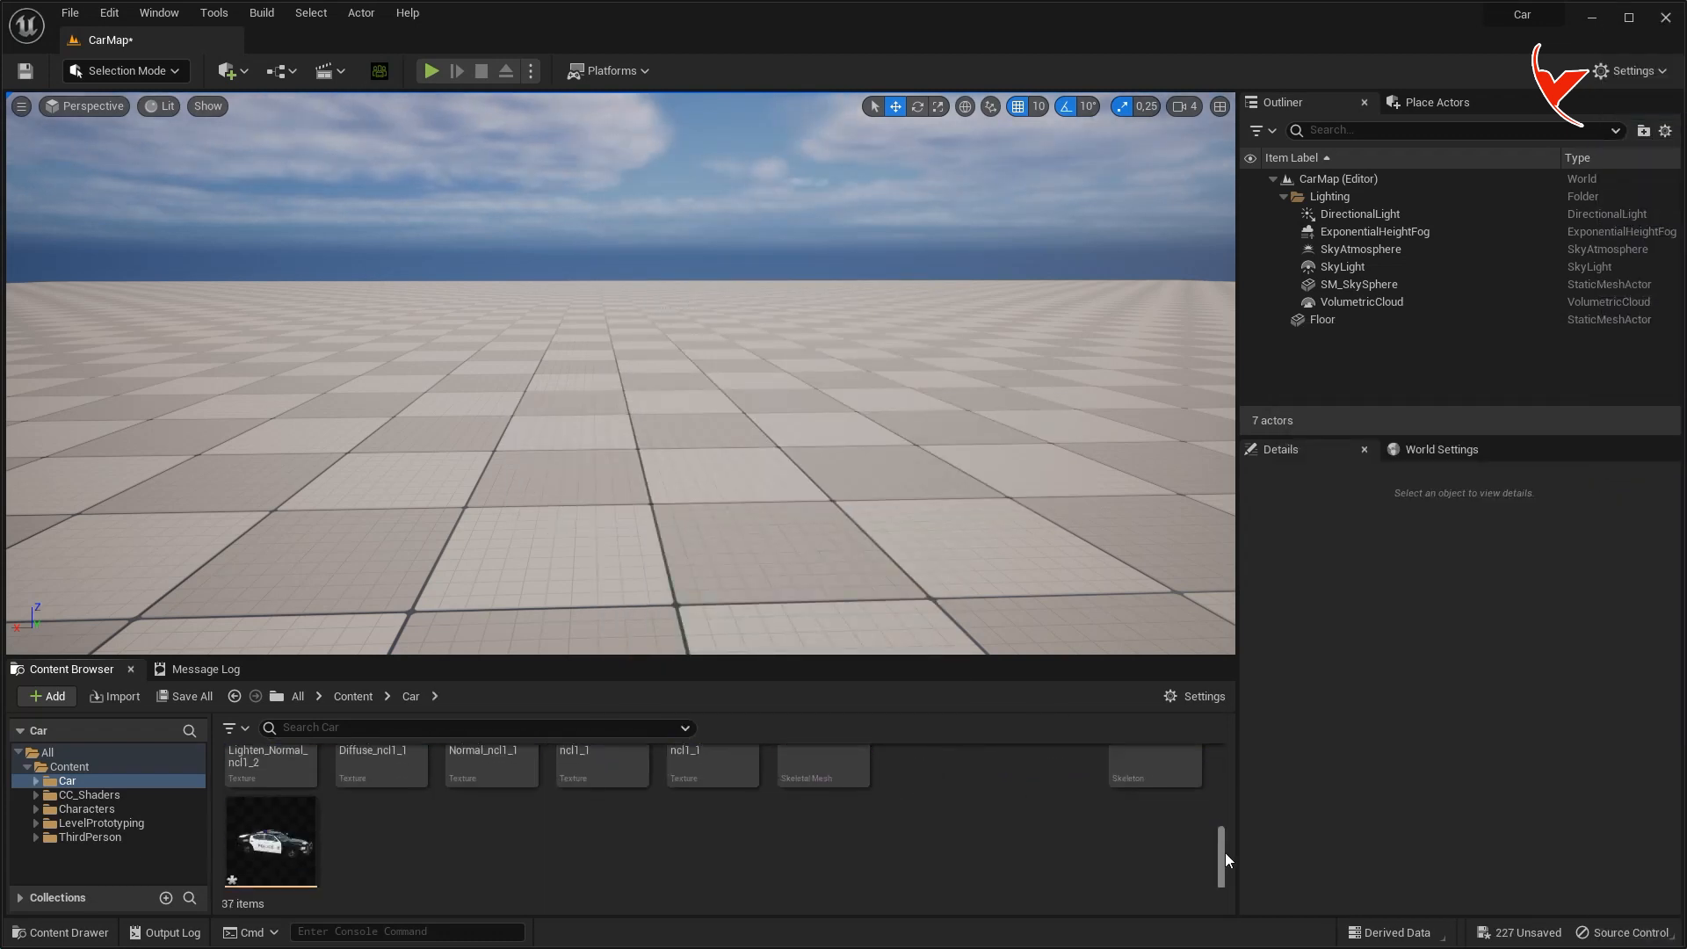
pyautogui.click(857, 780)
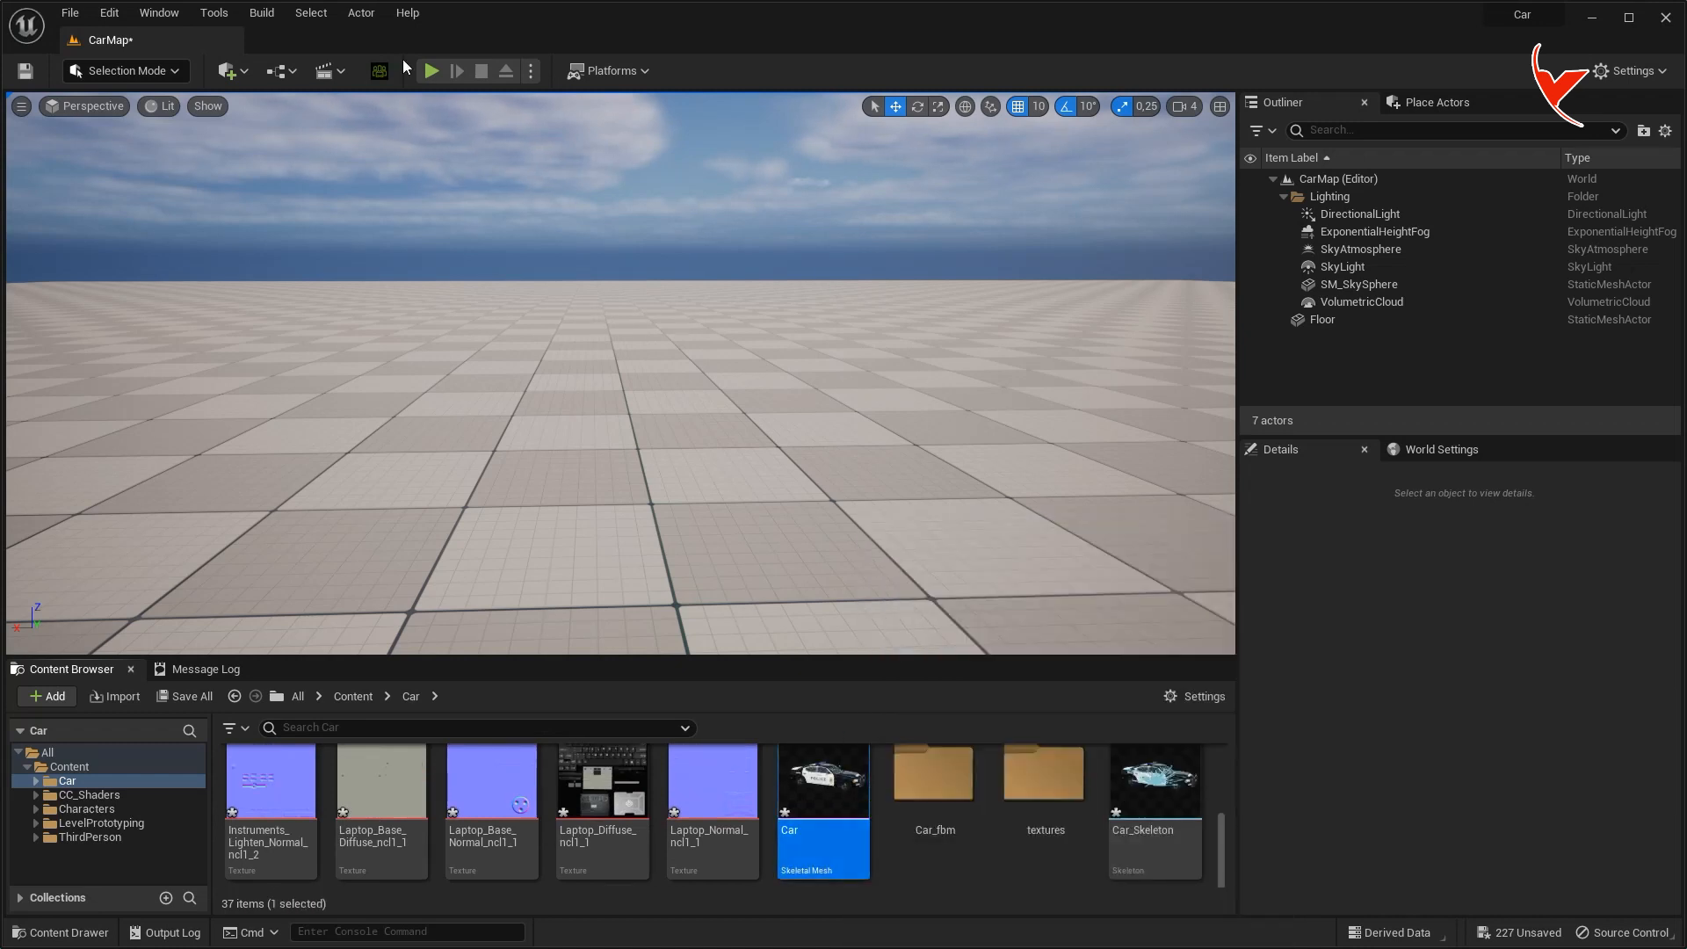
pyautogui.click(877, 506)
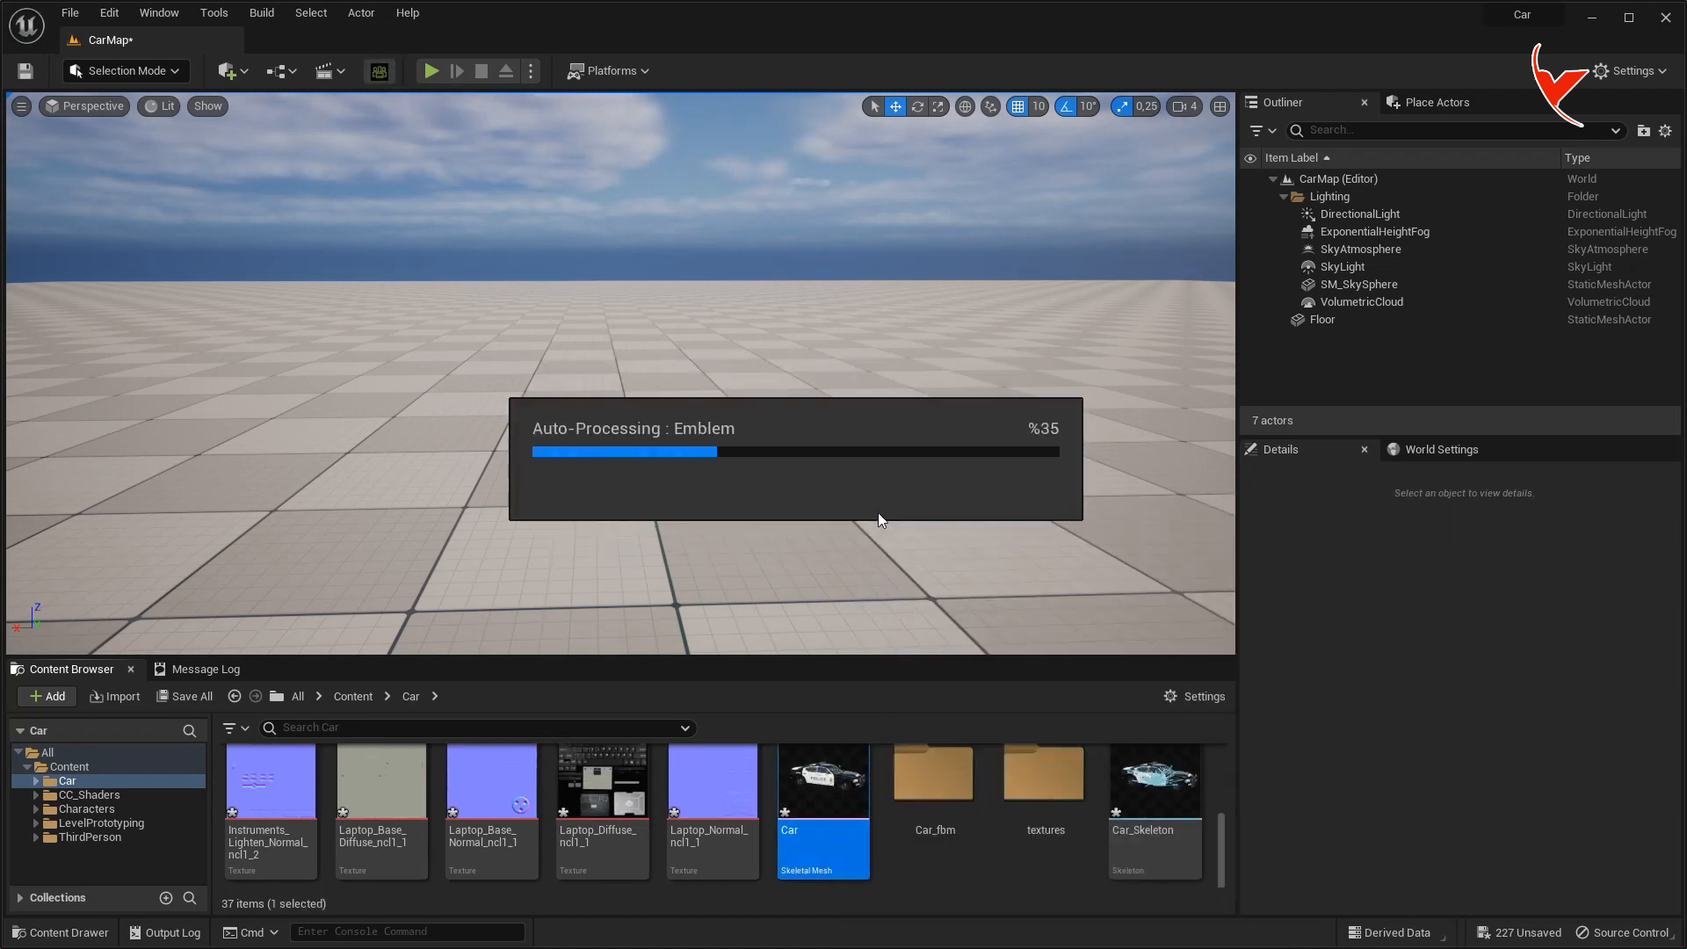
# Place the Car skeletal mesh on the floor of the CarMap level.
pyautogui.moveTo(823, 795); pyautogui.dragTo(744, 457)
pyautogui.press('a')
pyautogui.moveTo(744, 457); pyautogui.dragTo(984, 571, button='right')
pyautogui.press('e')
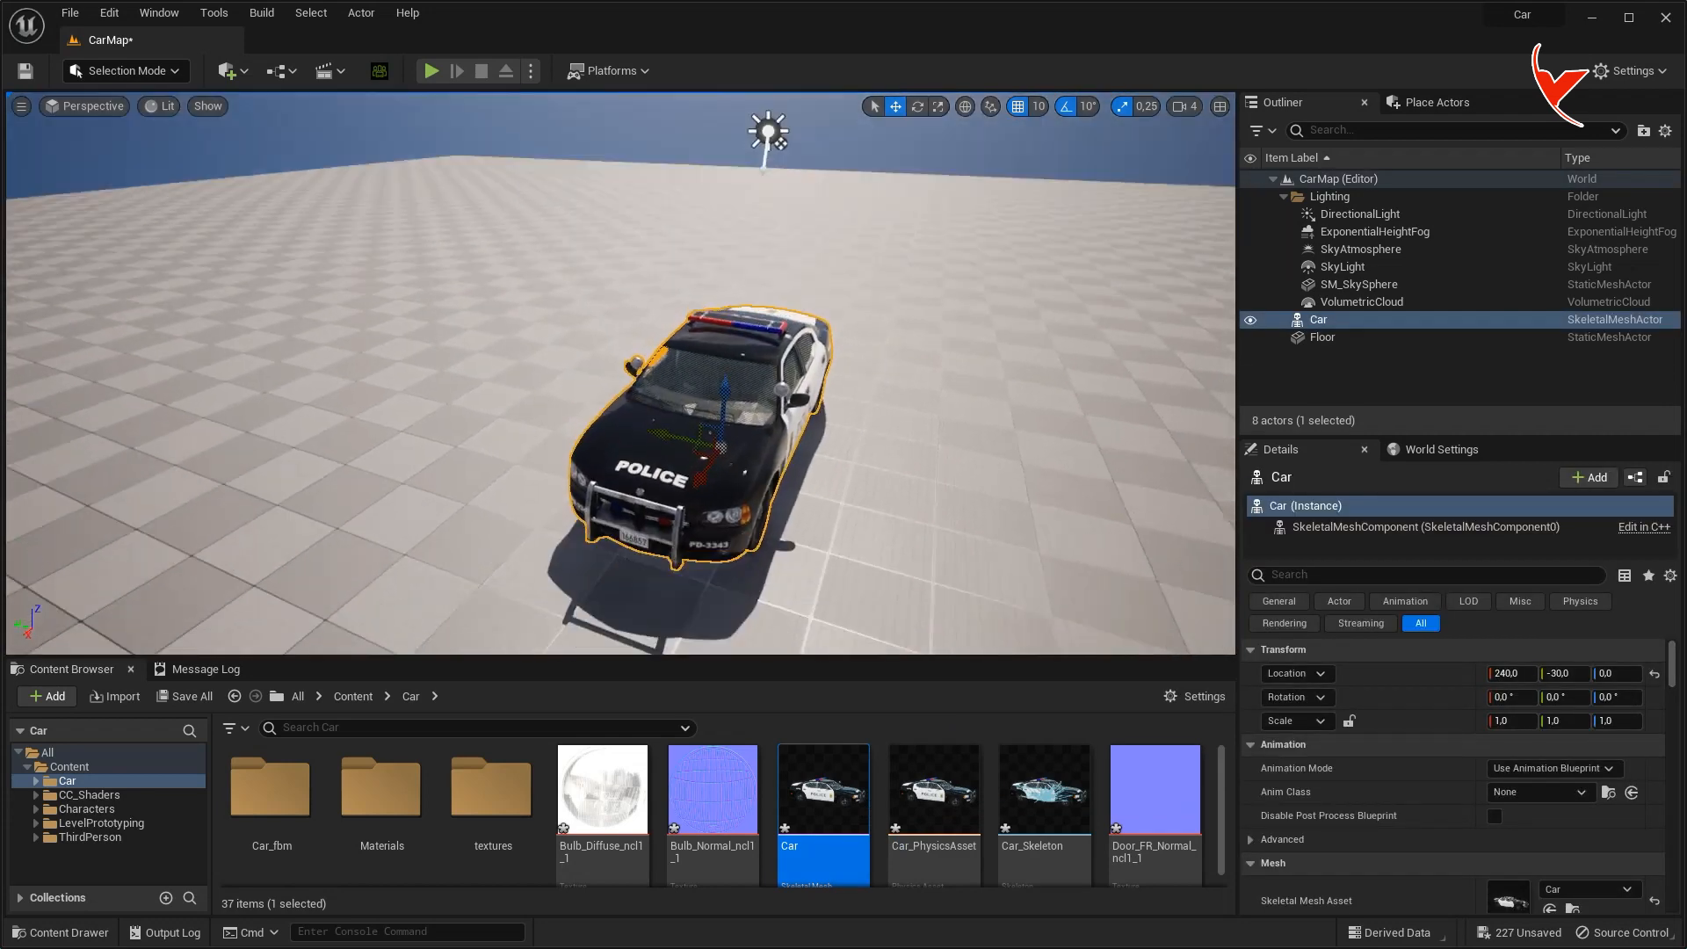
# Examine the placed police car's body and materials up close from several angles.
pyautogui.click(605, 255)
pyautogui.press('q')
pyautogui.moveTo(667, 352); pyautogui.dragTo(663, 308, button='right')
pyautogui.press('w')
pyautogui.press('w')
pyautogui.click(663, 202)
pyautogui.press('w')
pyautogui.moveTo(663, 202); pyautogui.dragTo(738, 312, button='right')
pyautogui.press('a')
pyautogui.press('w')
pyautogui.press('w')
pyautogui.press('s')
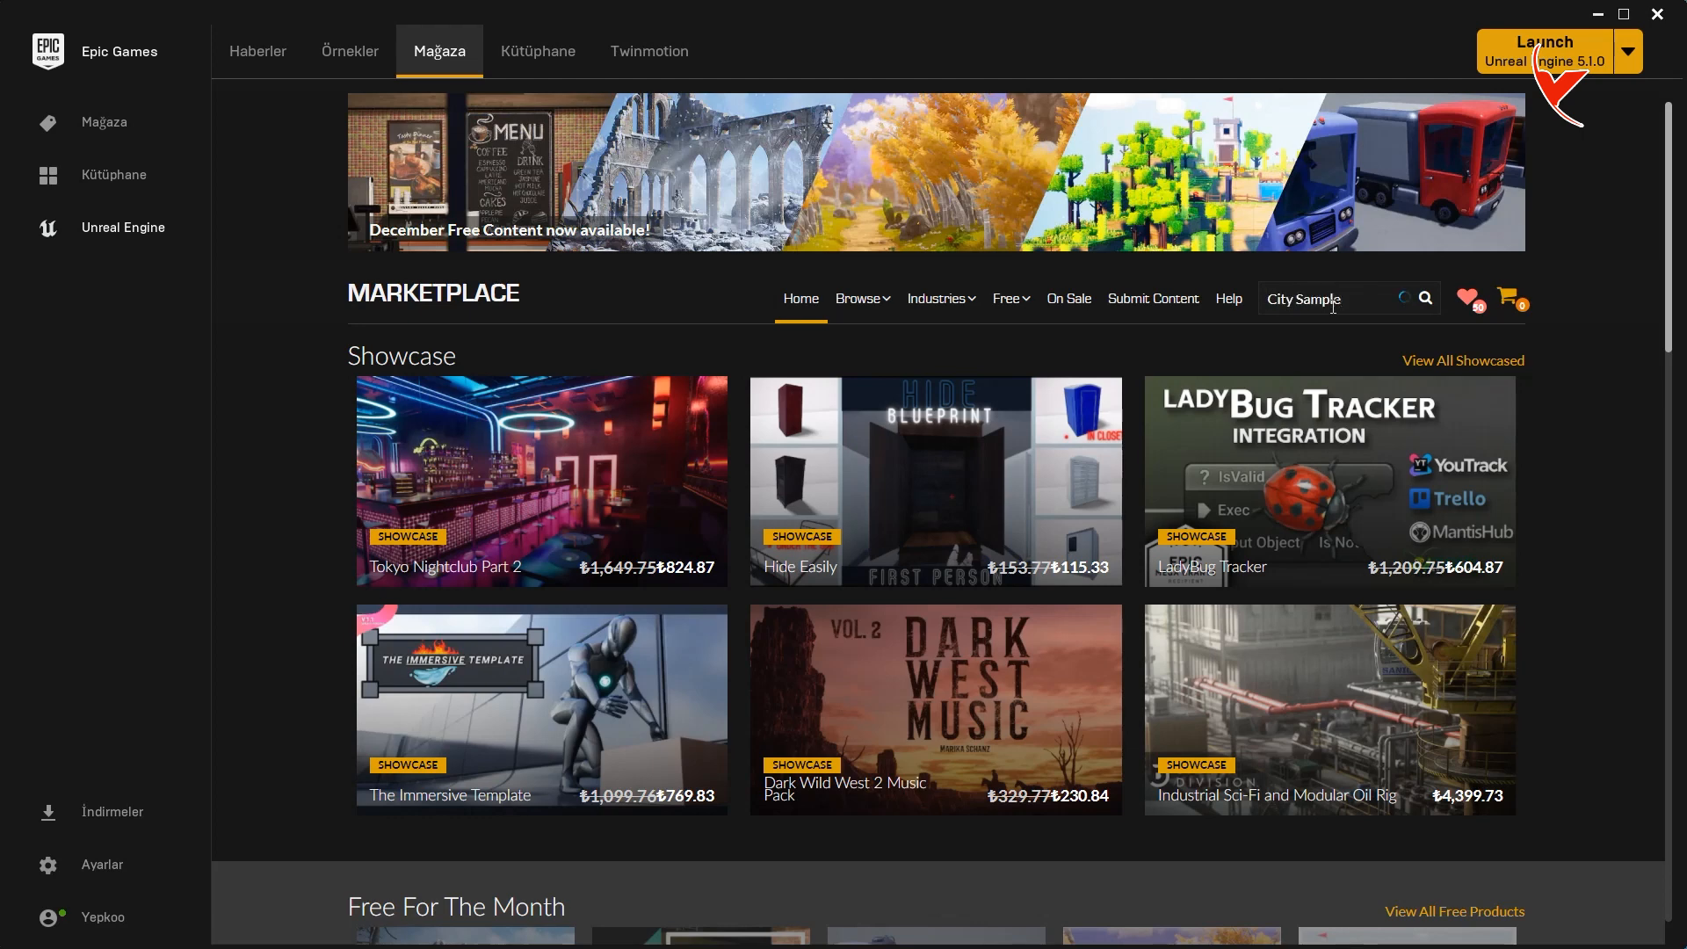
# In the Epic Games Launcher, open the City Sample Vehicles marketplace page and start adding the pack to a project.
pyautogui.click(1323, 387)
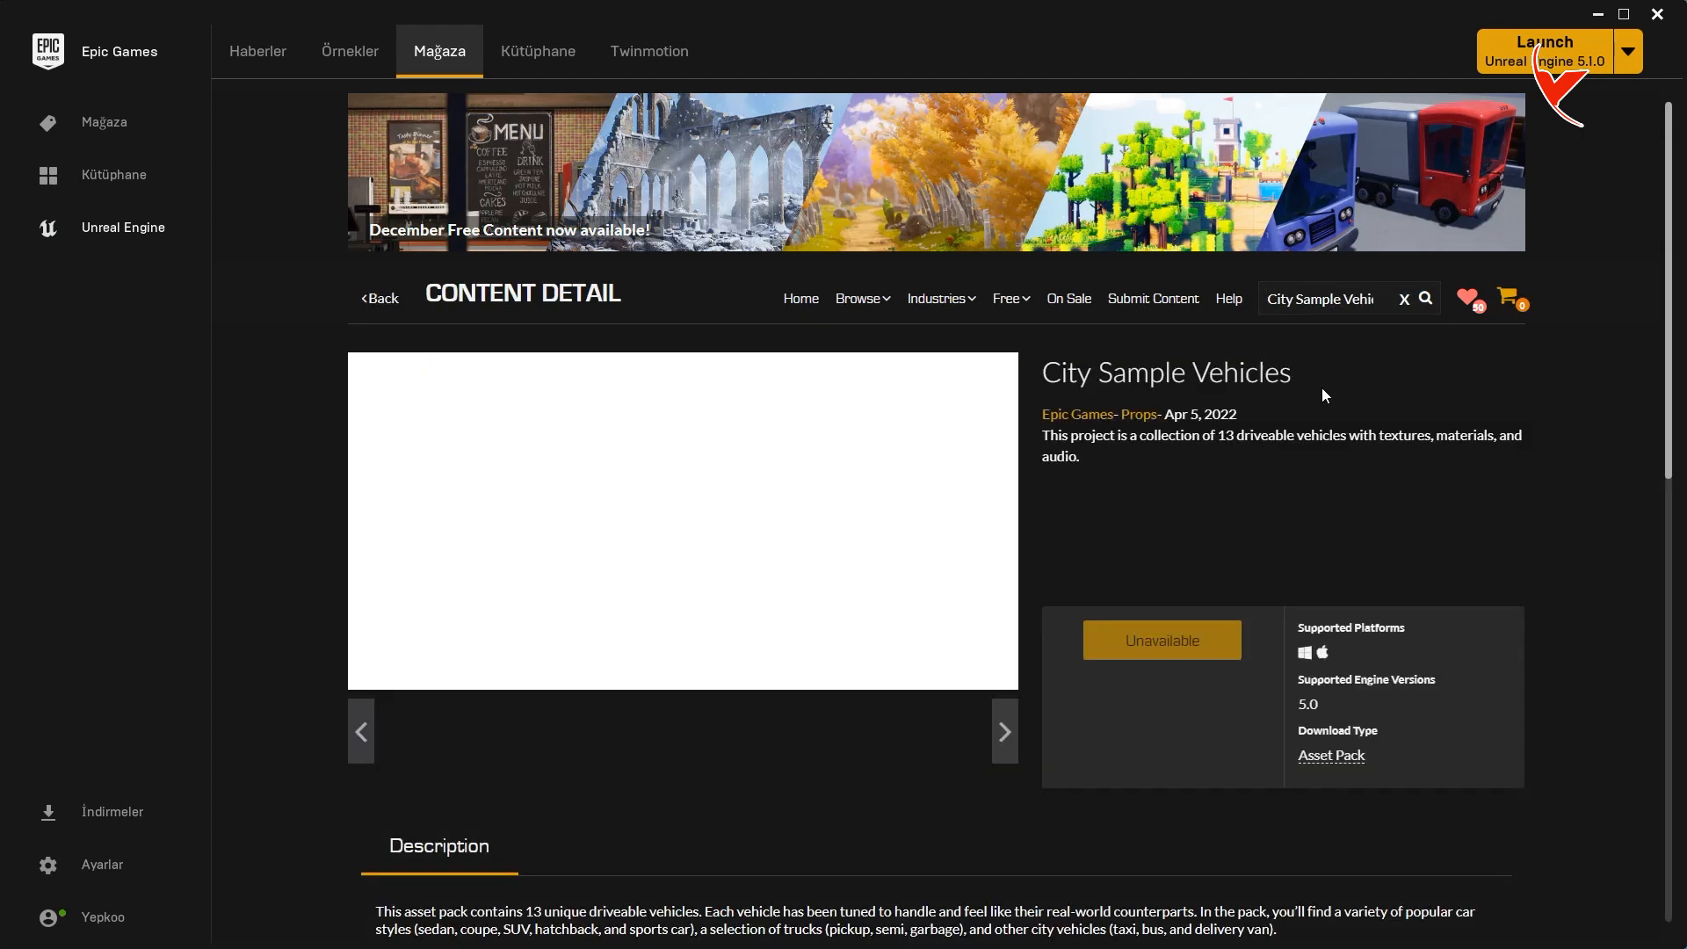
pyautogui.scroll(-1, 1151, 571)
pyautogui.click(1148, 567)
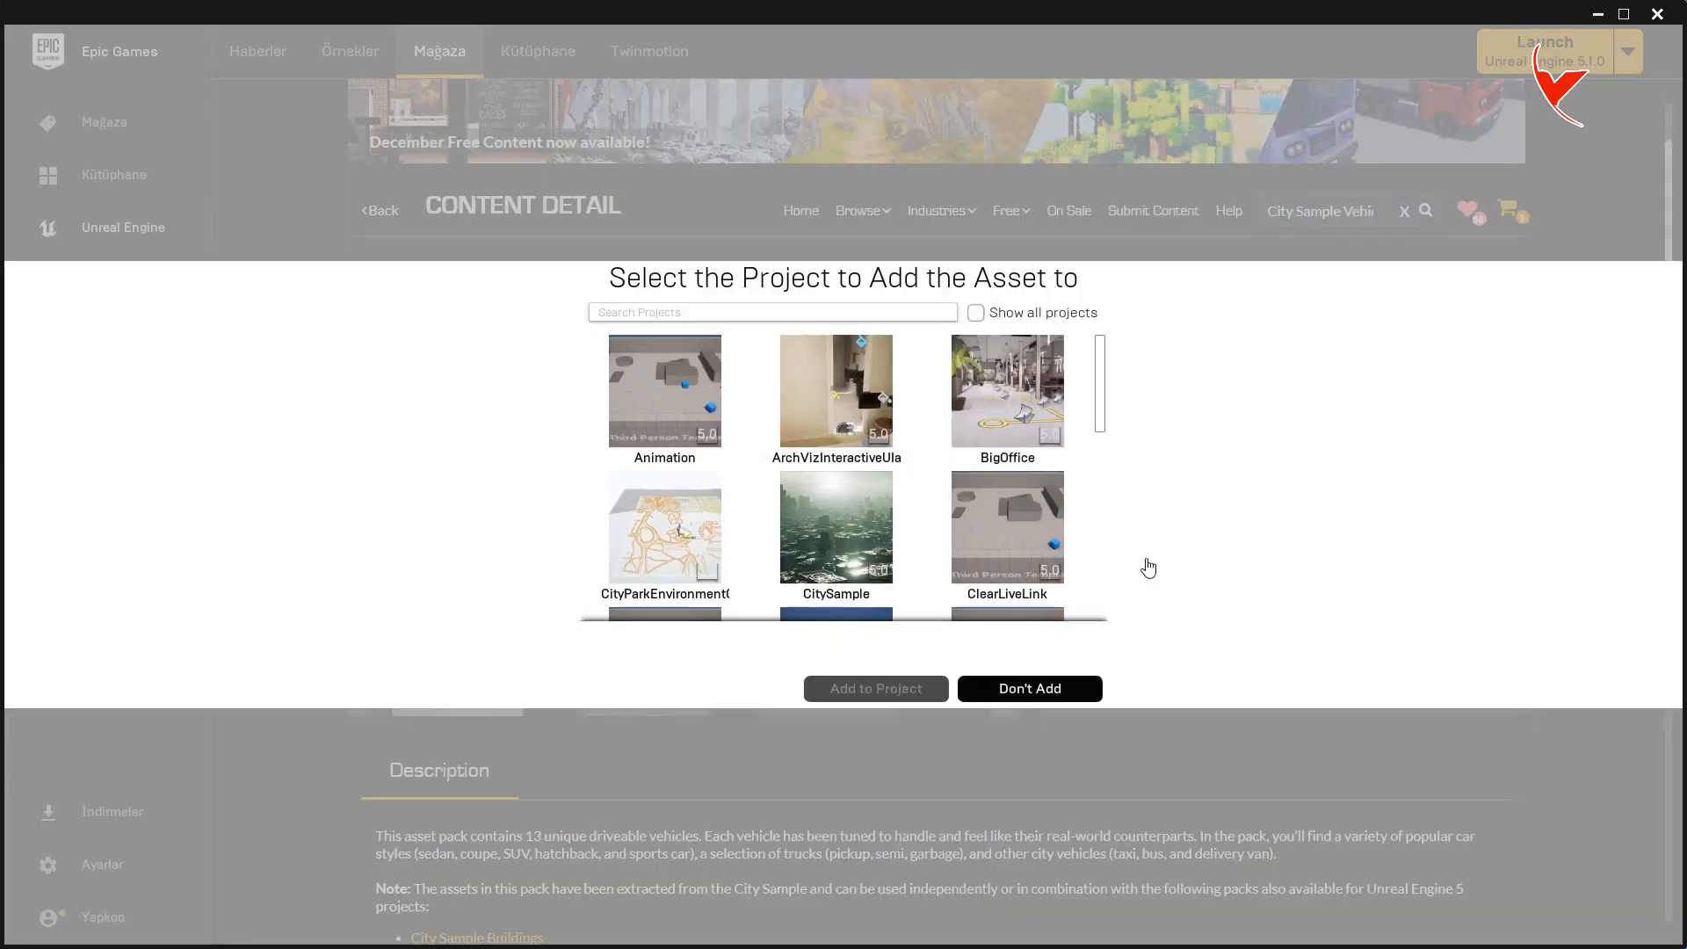
# Find the Car project among all projects by searching for car, and add the pack to it with version 5.0.
pyautogui.click(761, 314)
pyautogui.write('car')
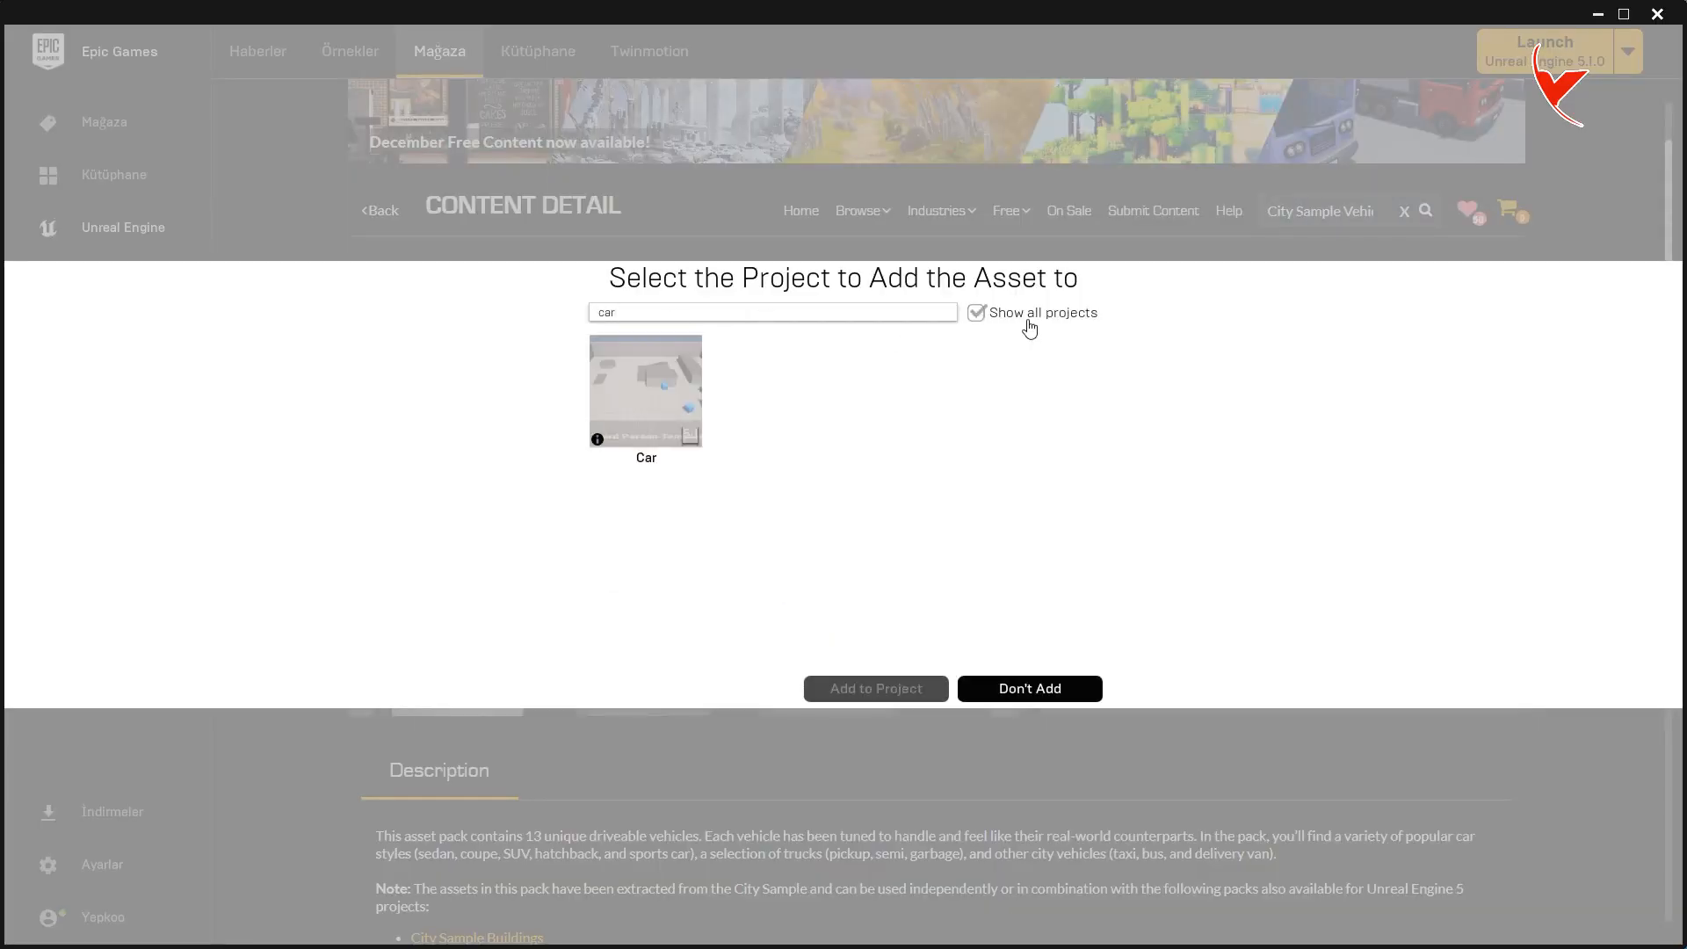
pyautogui.click(672, 412)
pyautogui.click(715, 655)
pyautogui.click(729, 691)
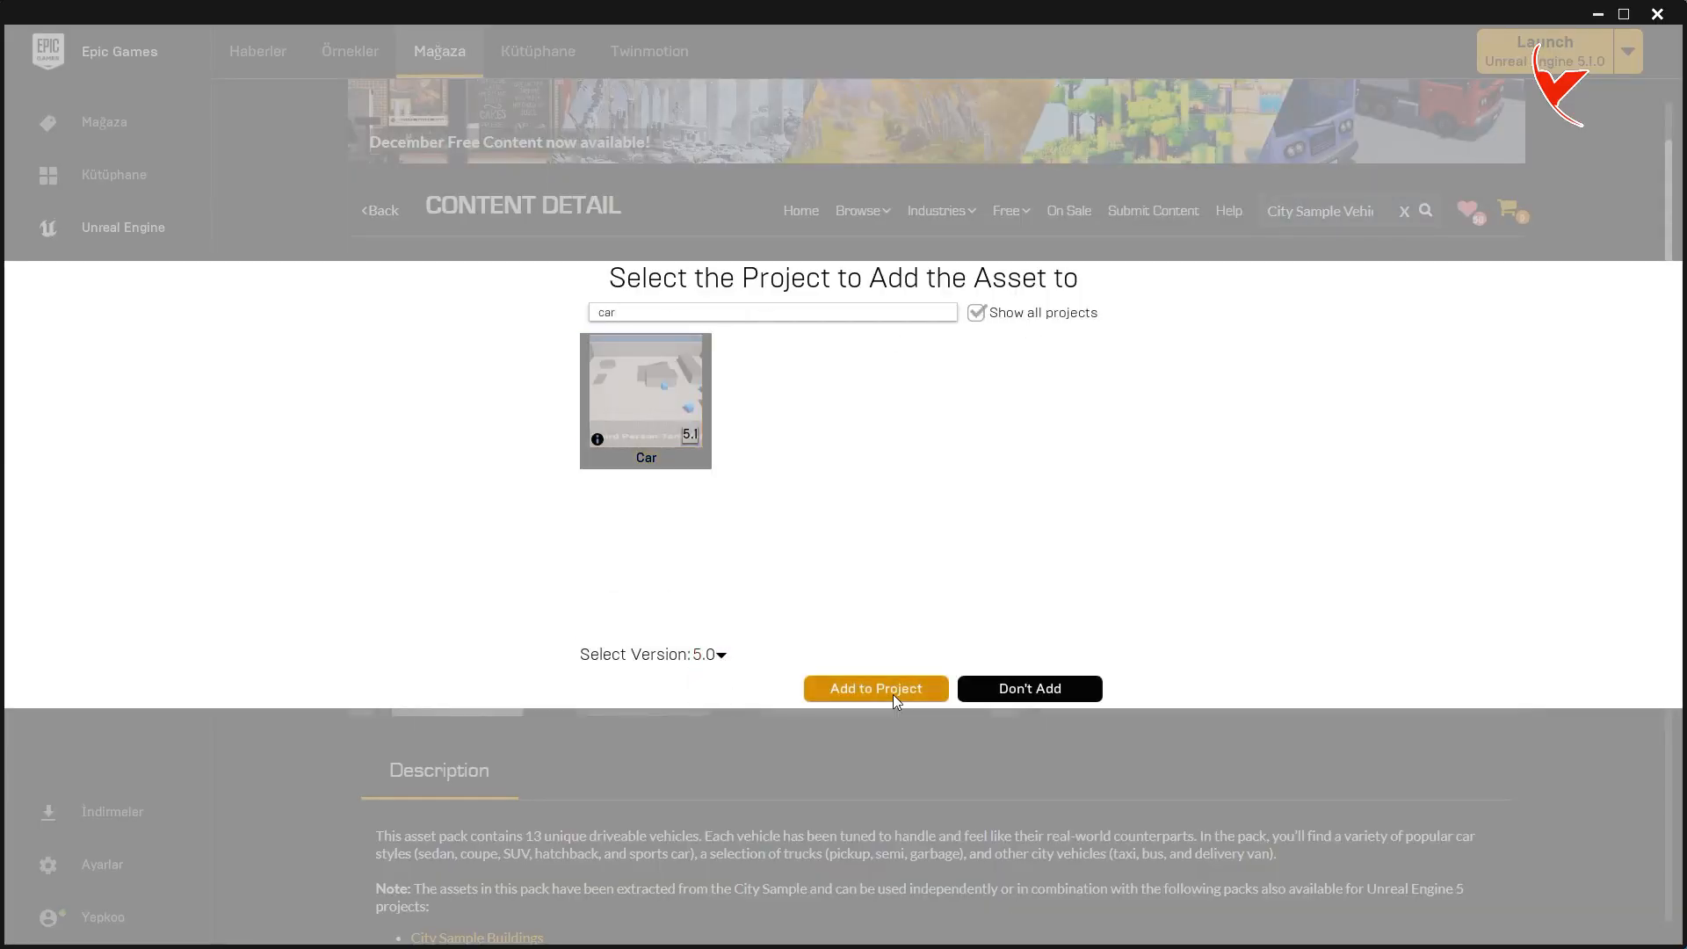
pyautogui.click(876, 688)
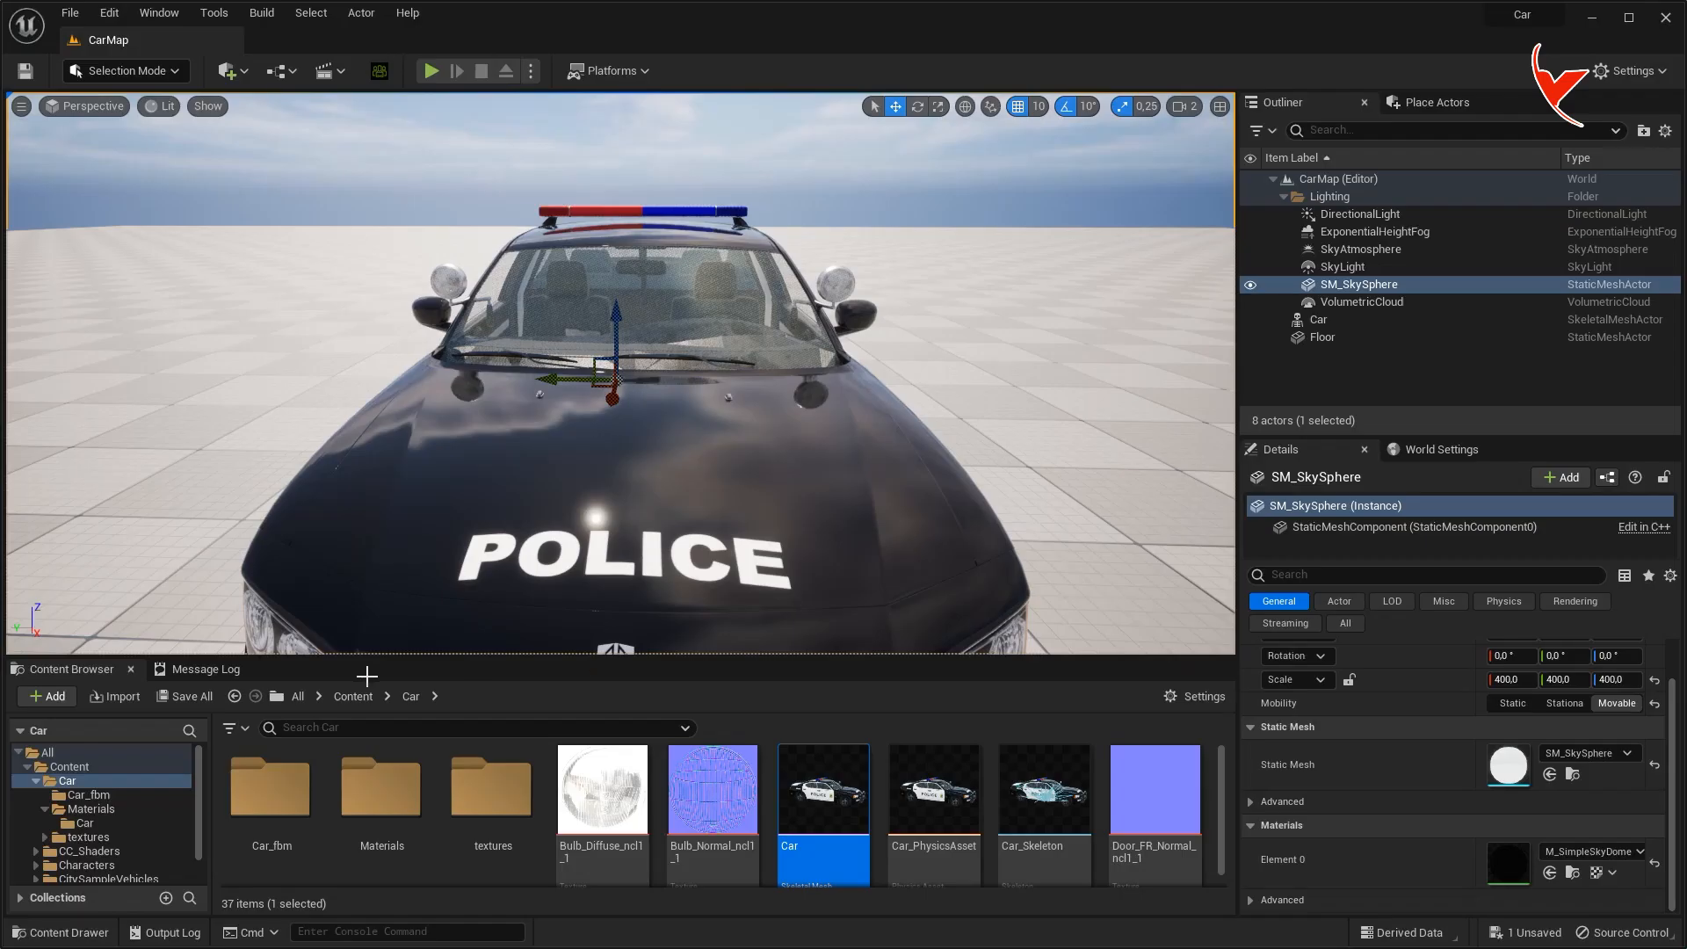
# Back in Unreal Engine, go to CitySampleVehicles/vehicle02_Car, try to open the BP_vehicle02_Car blueprint, and decline to continue loading it.
pyautogui.click(352, 695)
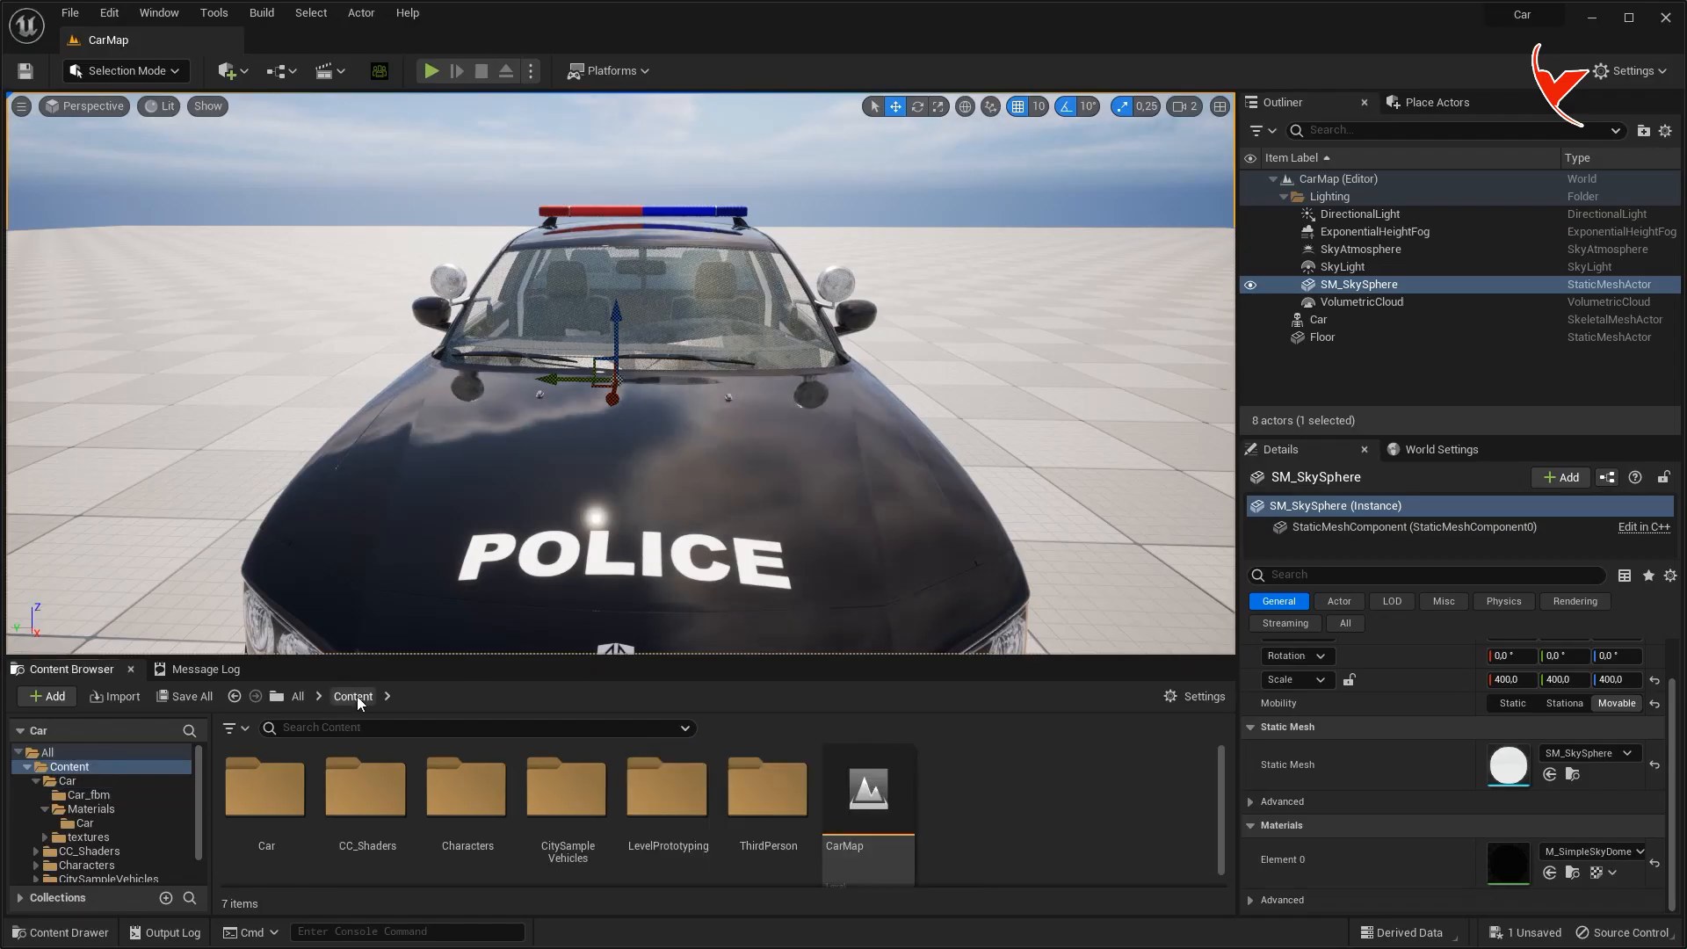
pyautogui.click(560, 789)
pyautogui.doubleClick(561, 789)
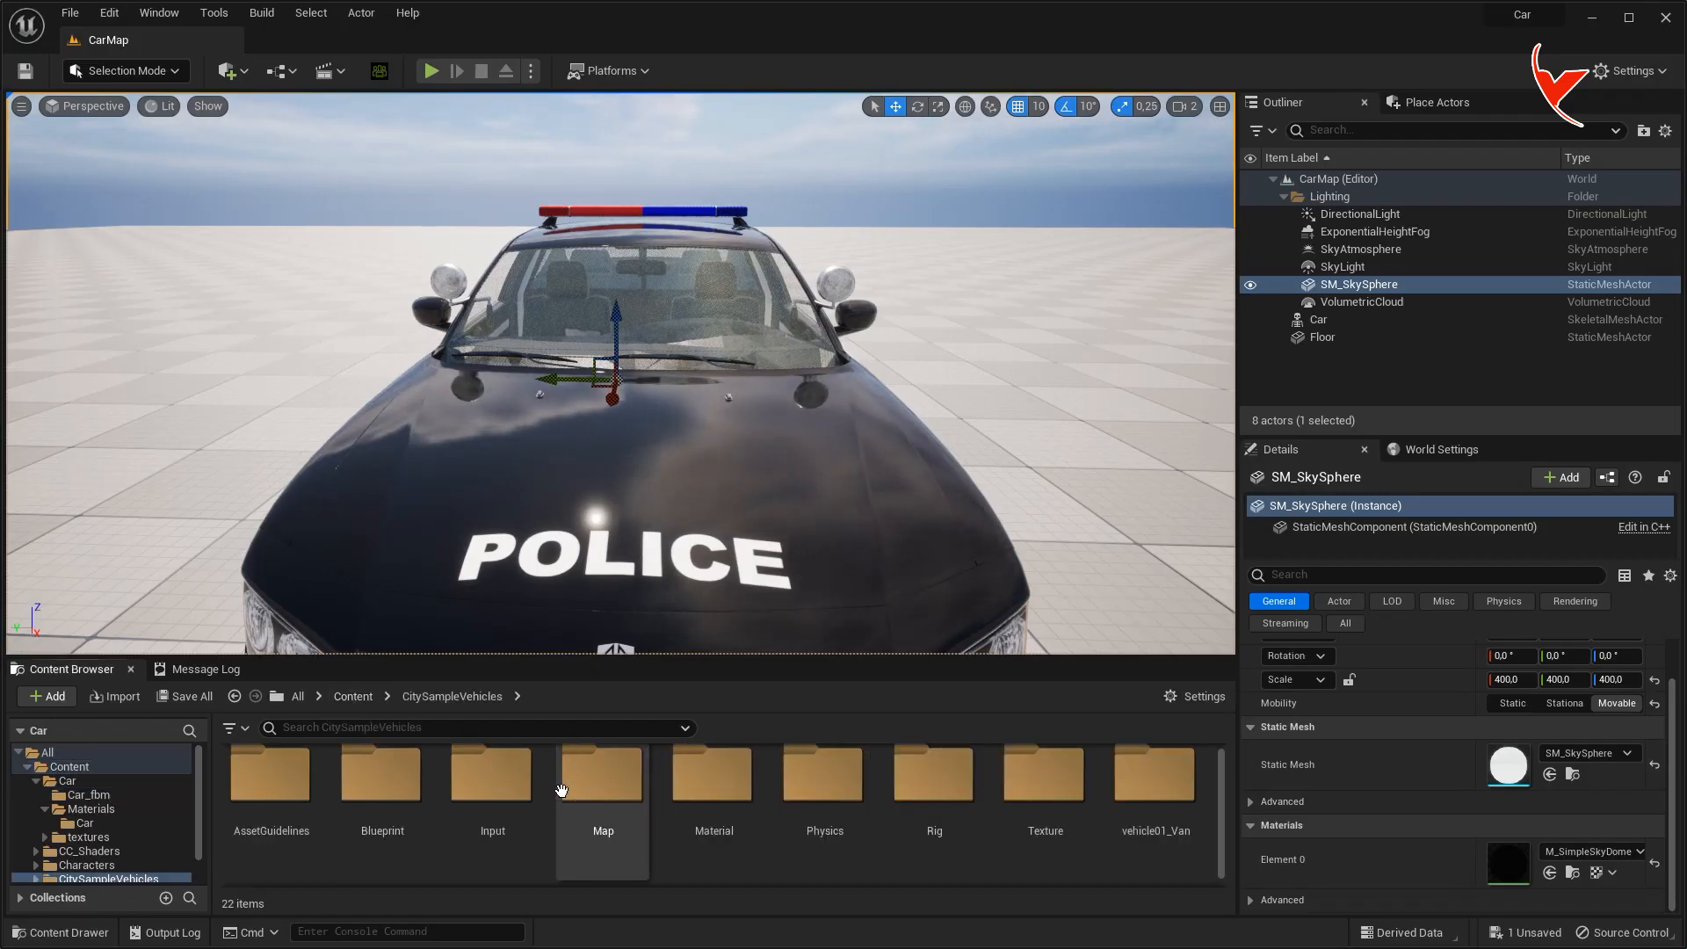
pyautogui.scroll(-2, 940, 808)
pyautogui.doubleClick(299, 819)
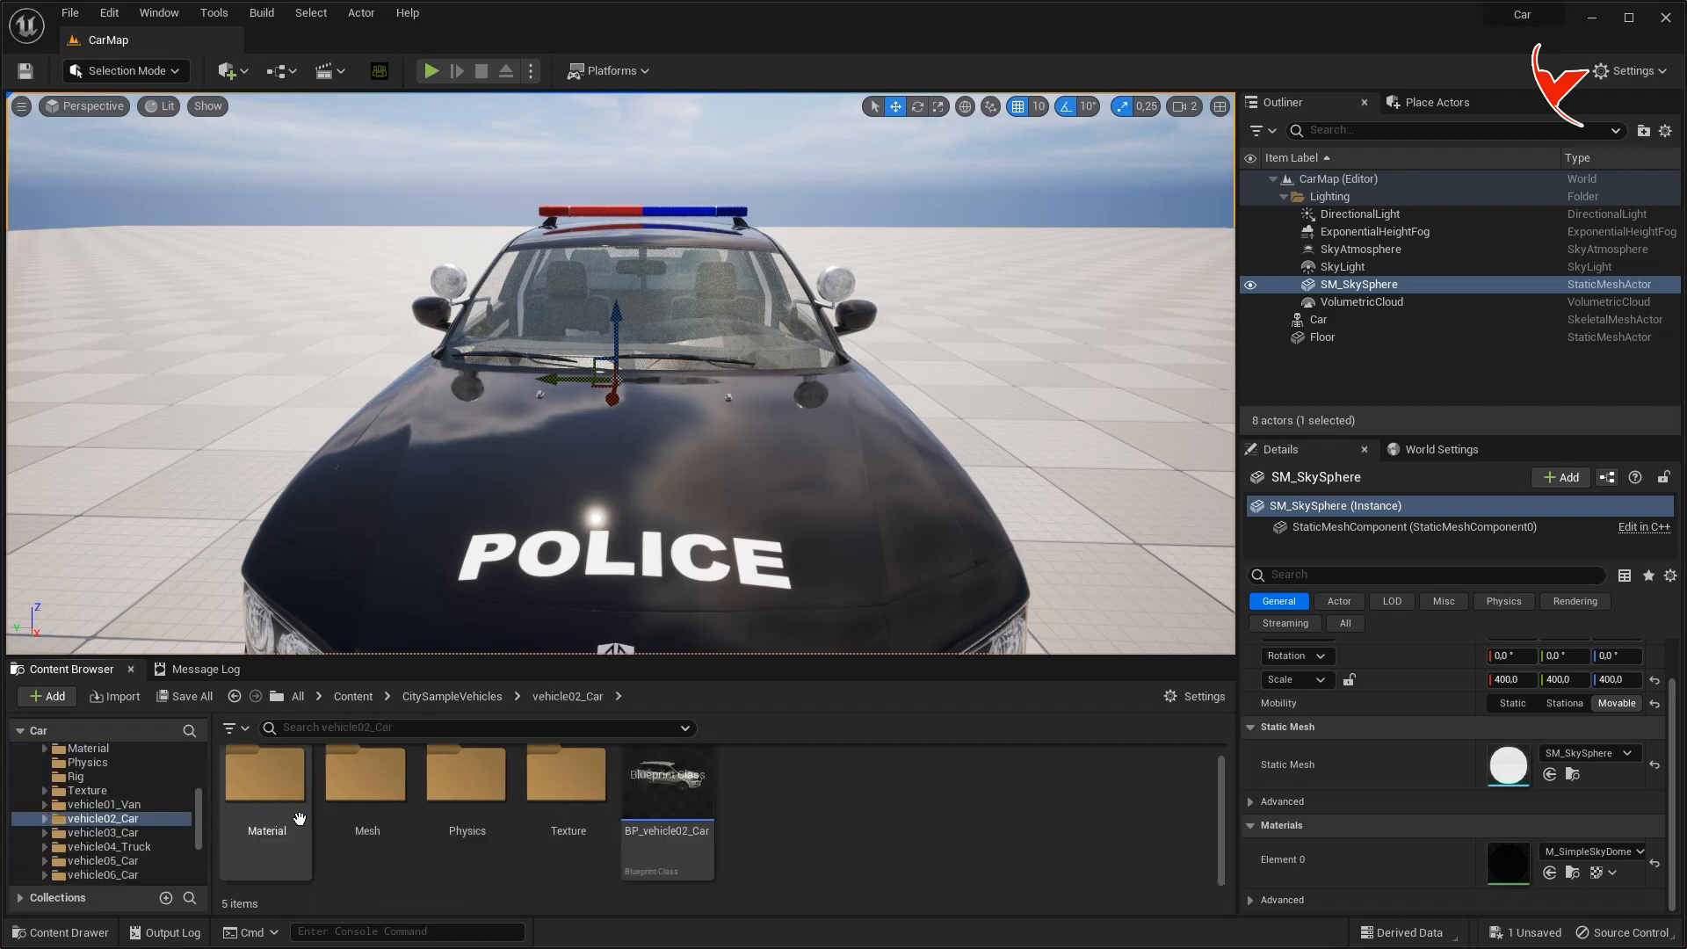
pyautogui.doubleClick(673, 801)
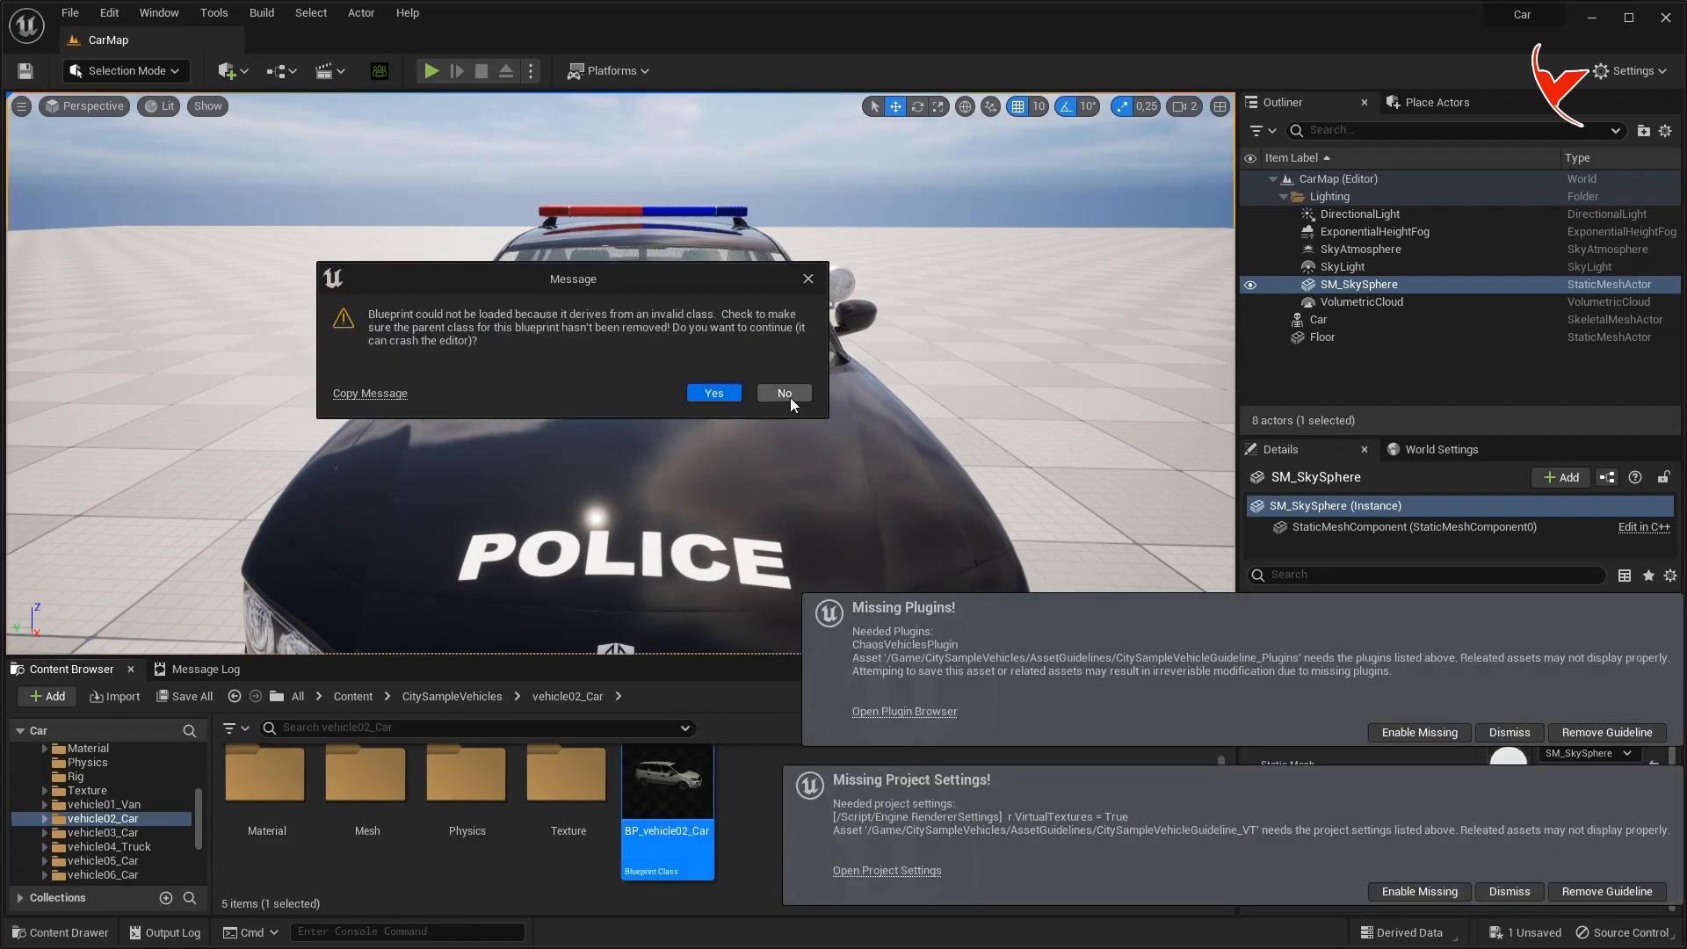
pyautogui.click(791, 403)
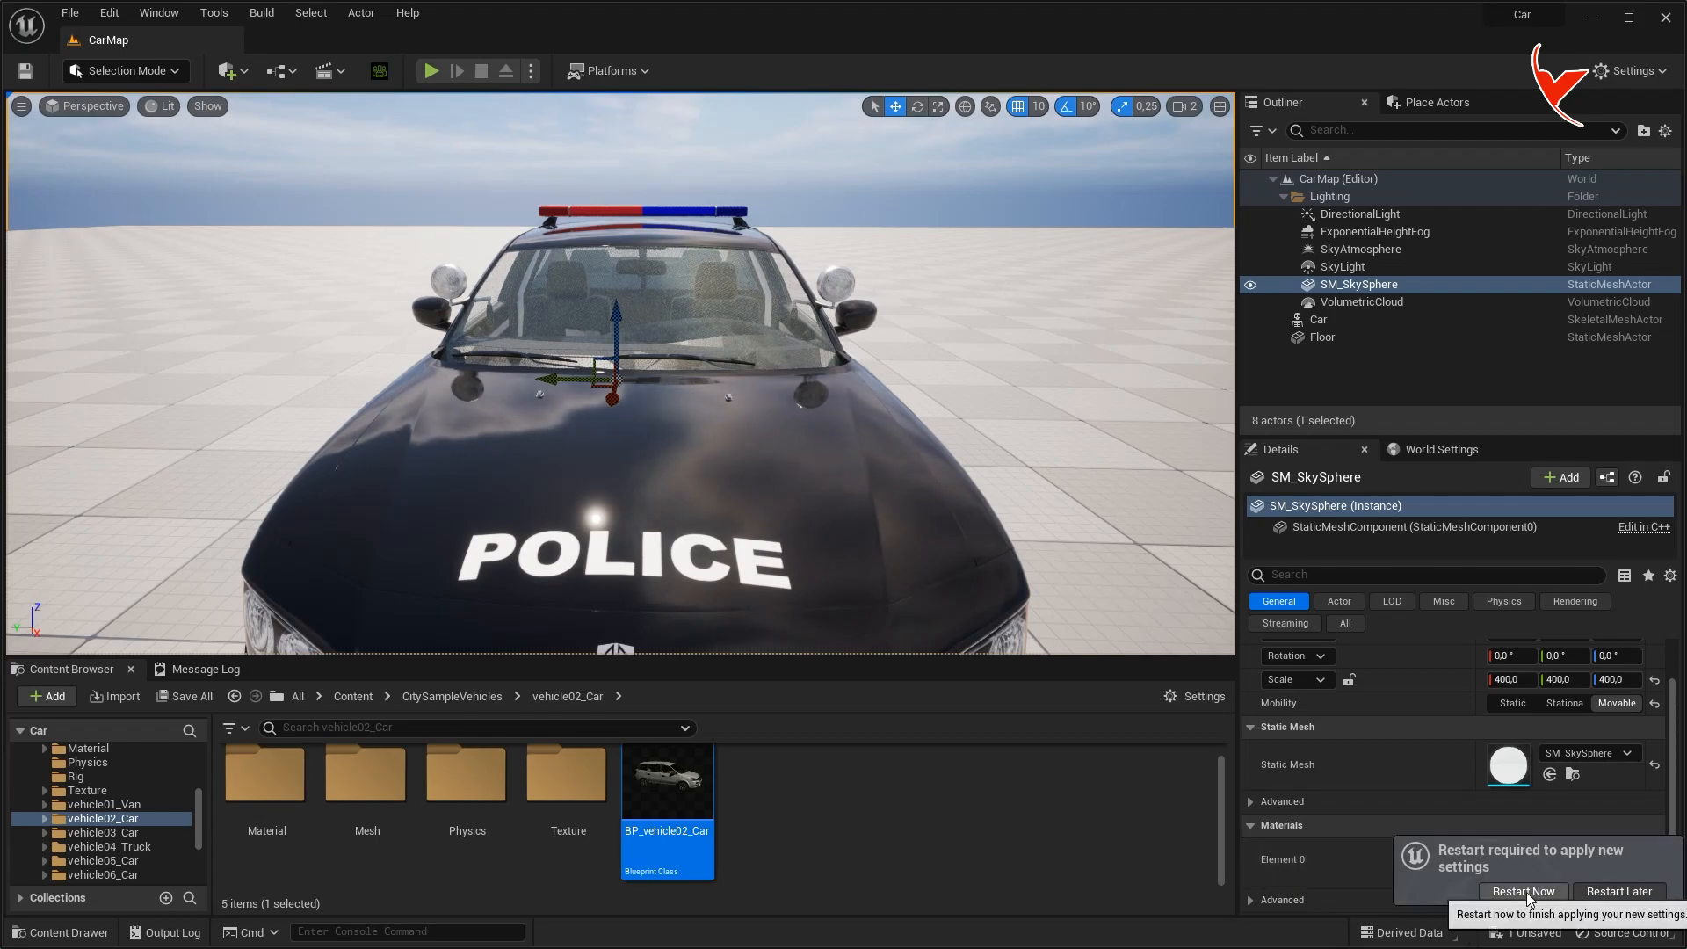
# Restart the editor to apply the new settings and open the BP_vehicle02_Car blueprint from CitySampleVehicles/vehicle02_Car.
pyautogui.click(1524, 891)
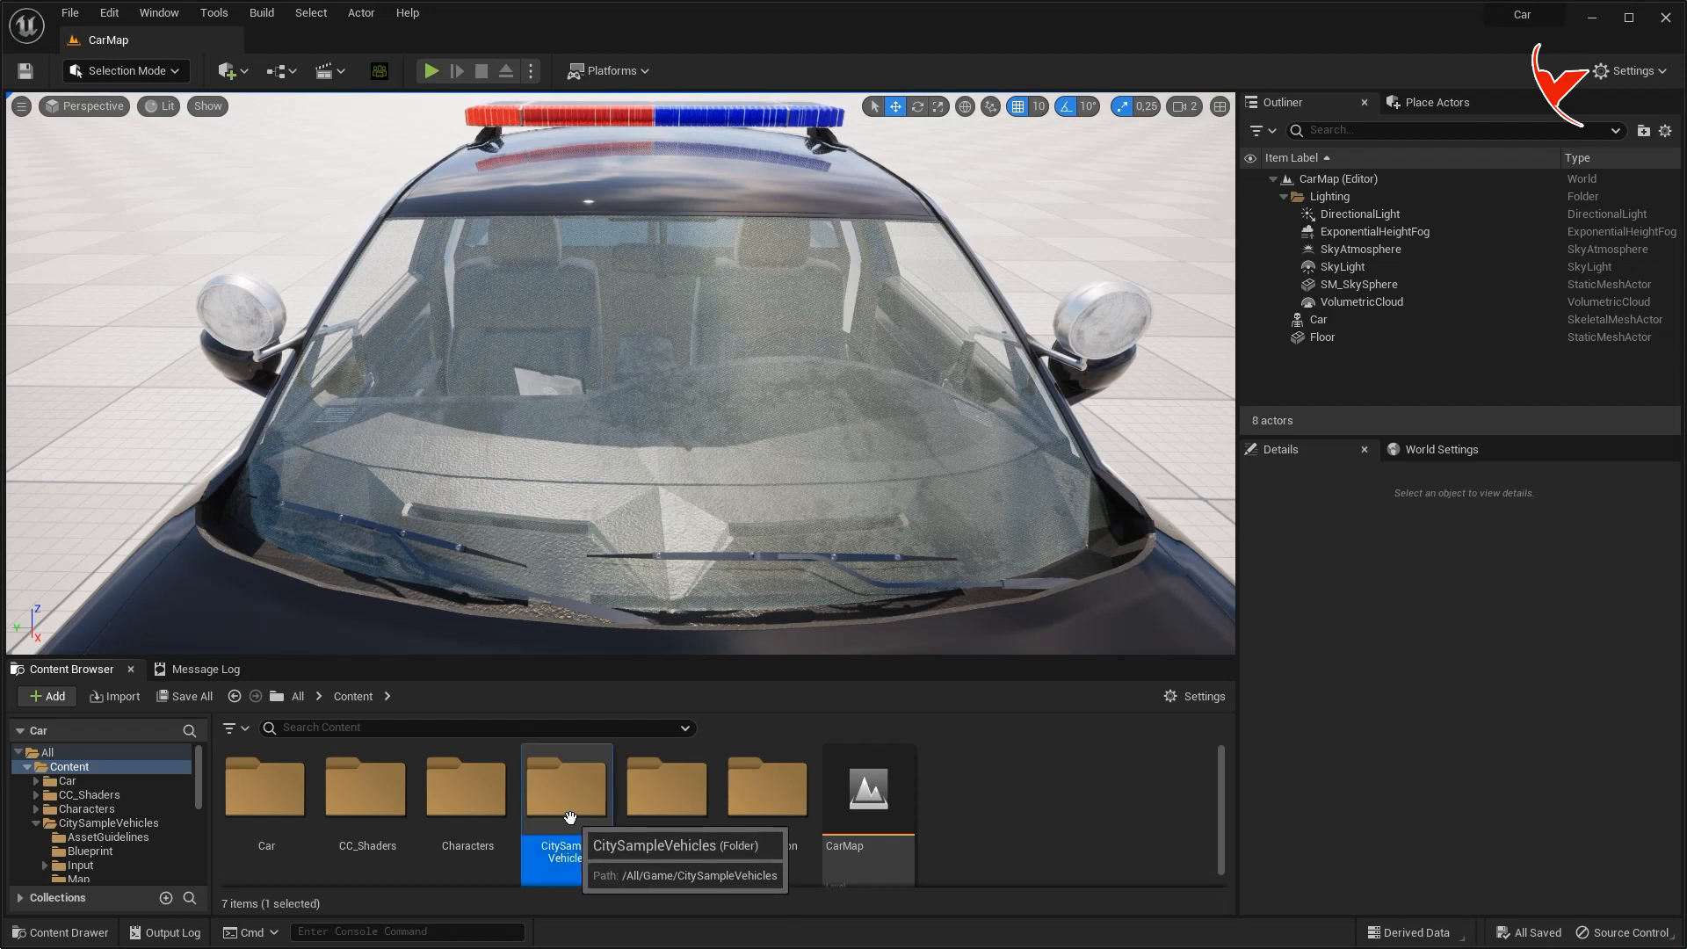
pyautogui.doubleClick(518, 834)
pyautogui.scroll(-2, 518, 837)
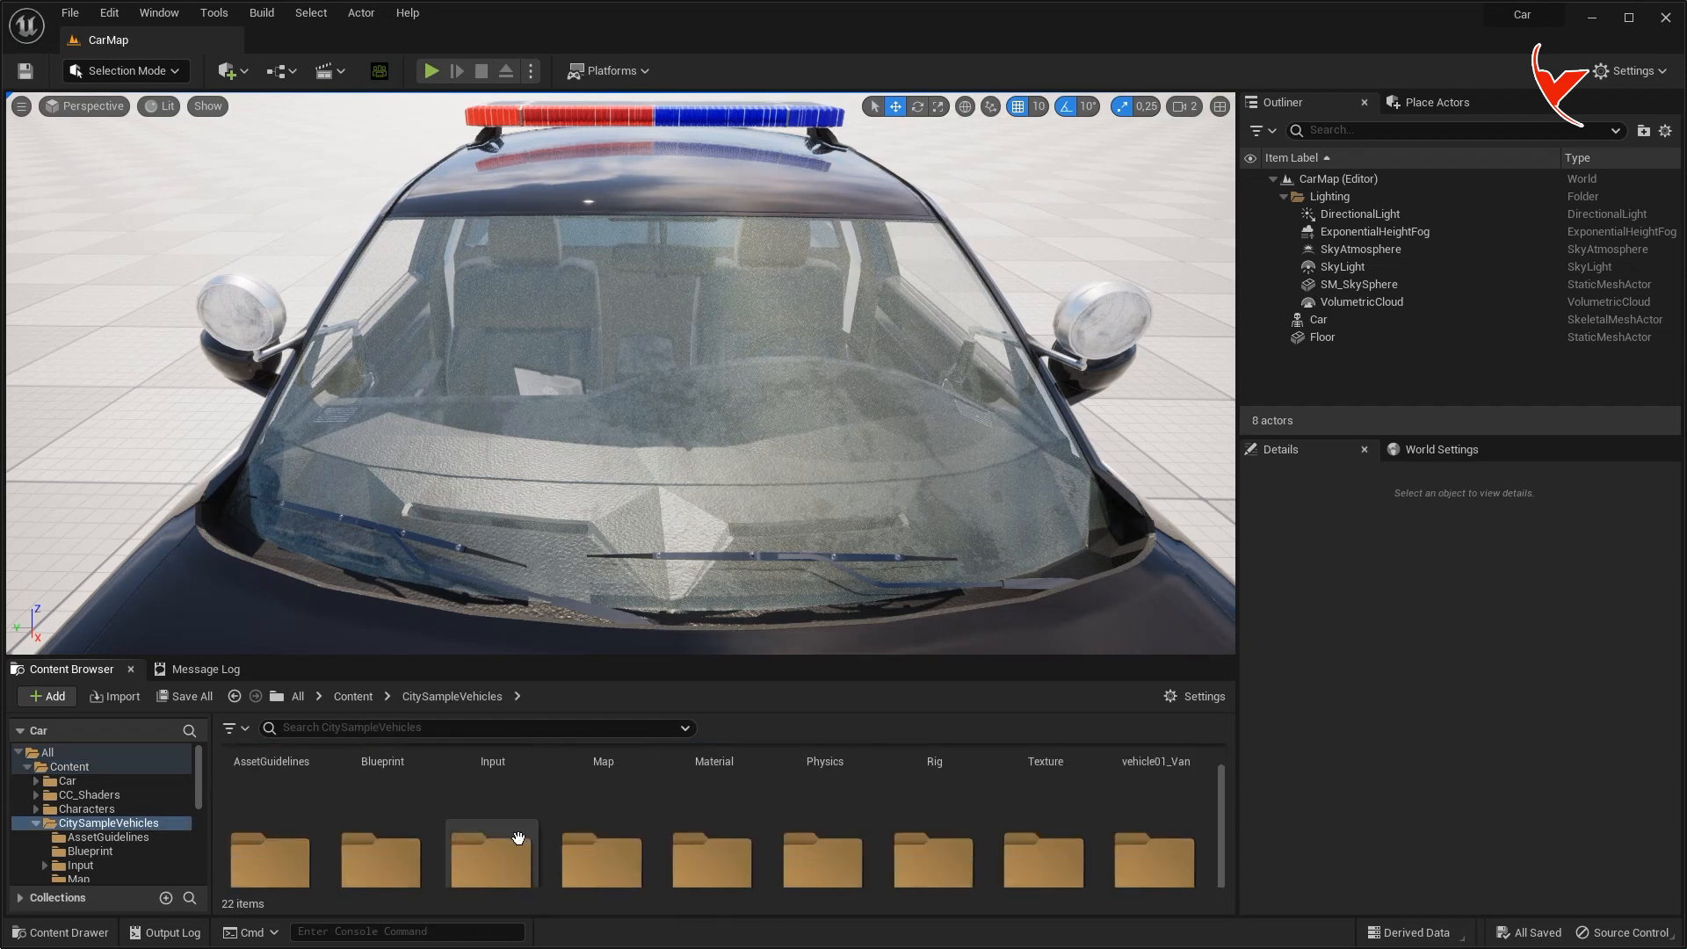
pyautogui.scroll(-1, 518, 837)
pyautogui.doubleClick(268, 782)
pyautogui.click(657, 790)
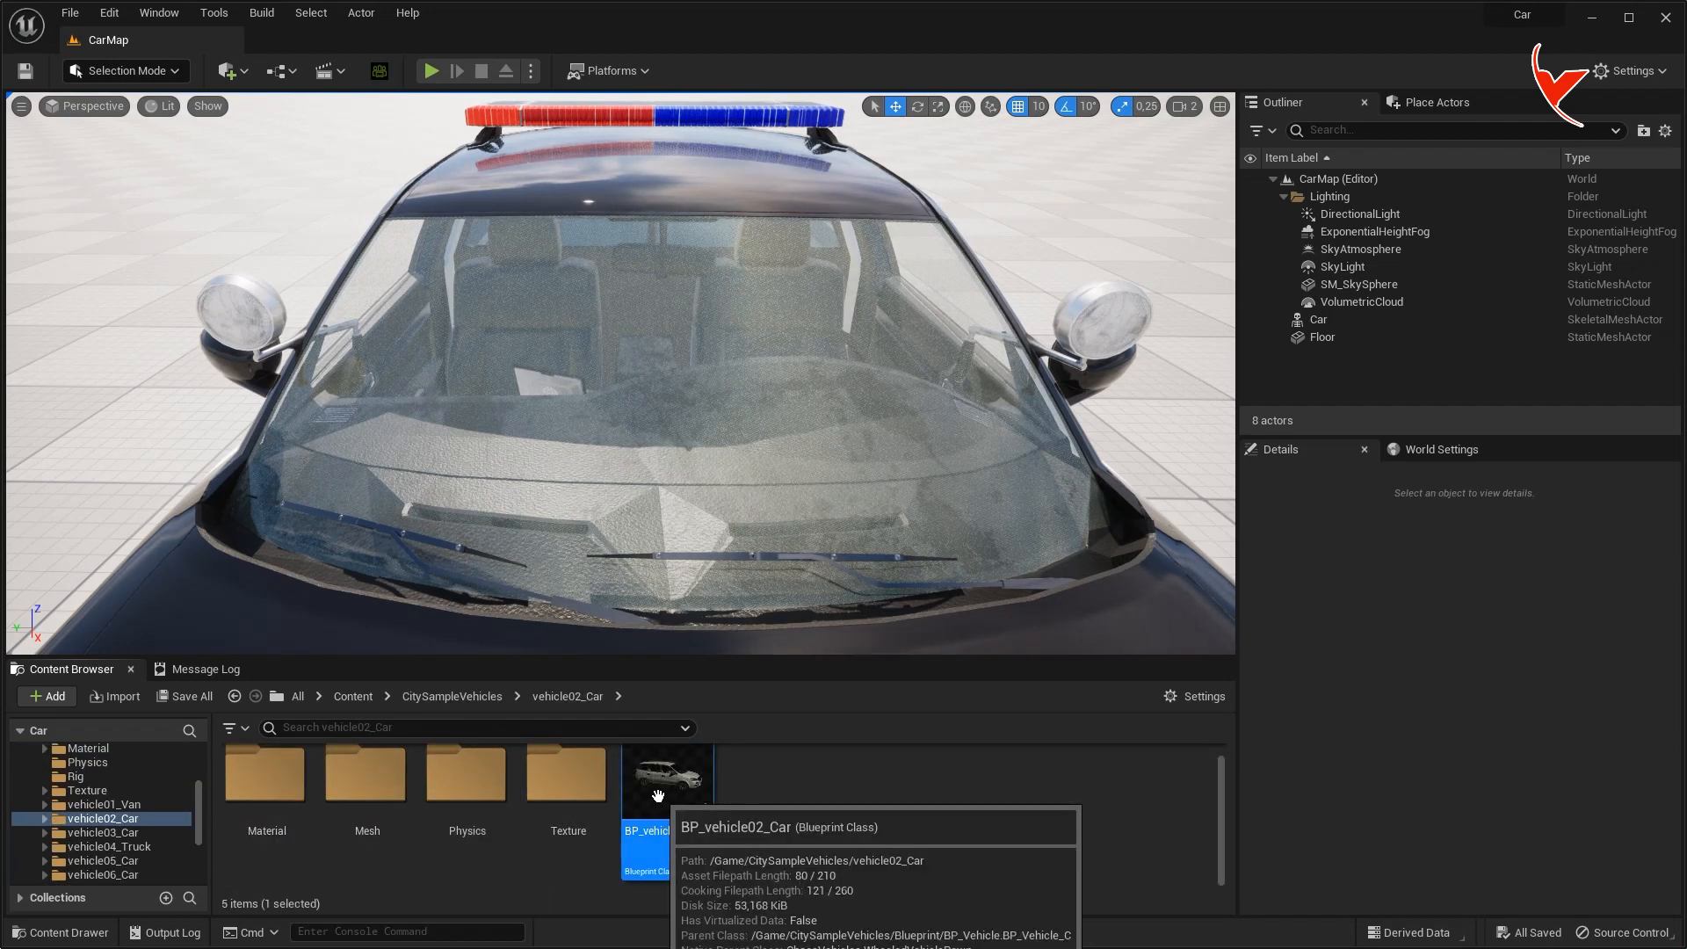
pyautogui.doubleClick(657, 790)
pyautogui.click(781, 107)
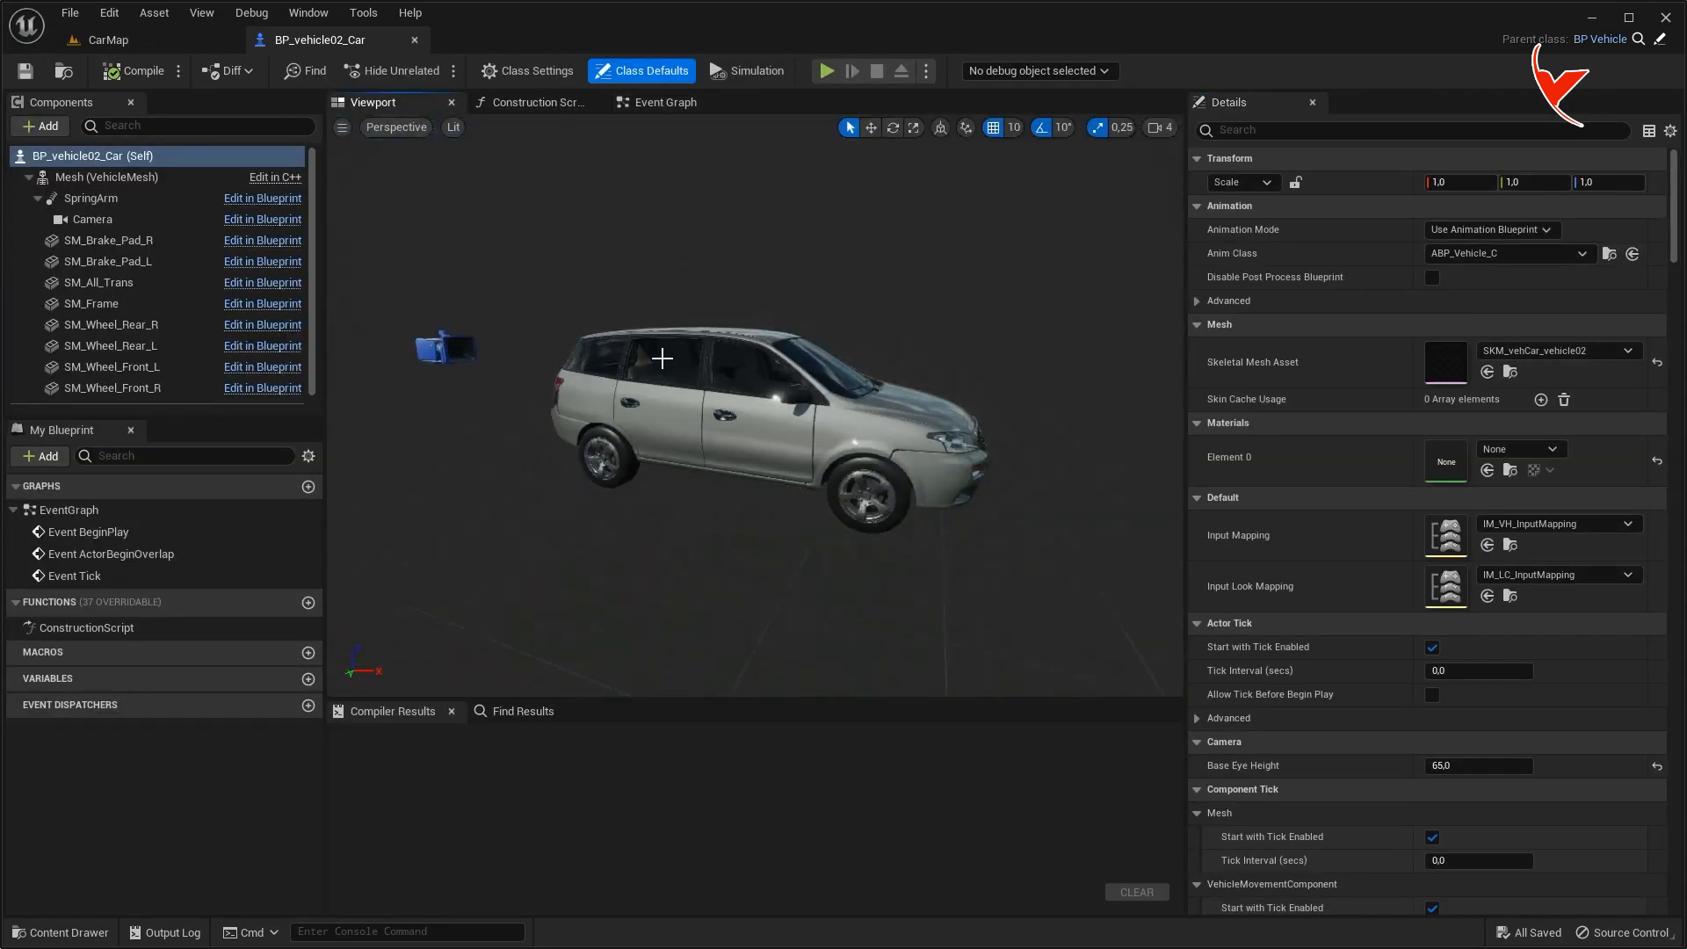
# From the blueprint's SM_All_Trans component, locate and open the SM_All_Trans_vehCar_vehicle02 static mesh, and close the blueprint.
pyautogui.click(738, 374)
pyautogui.press('f')
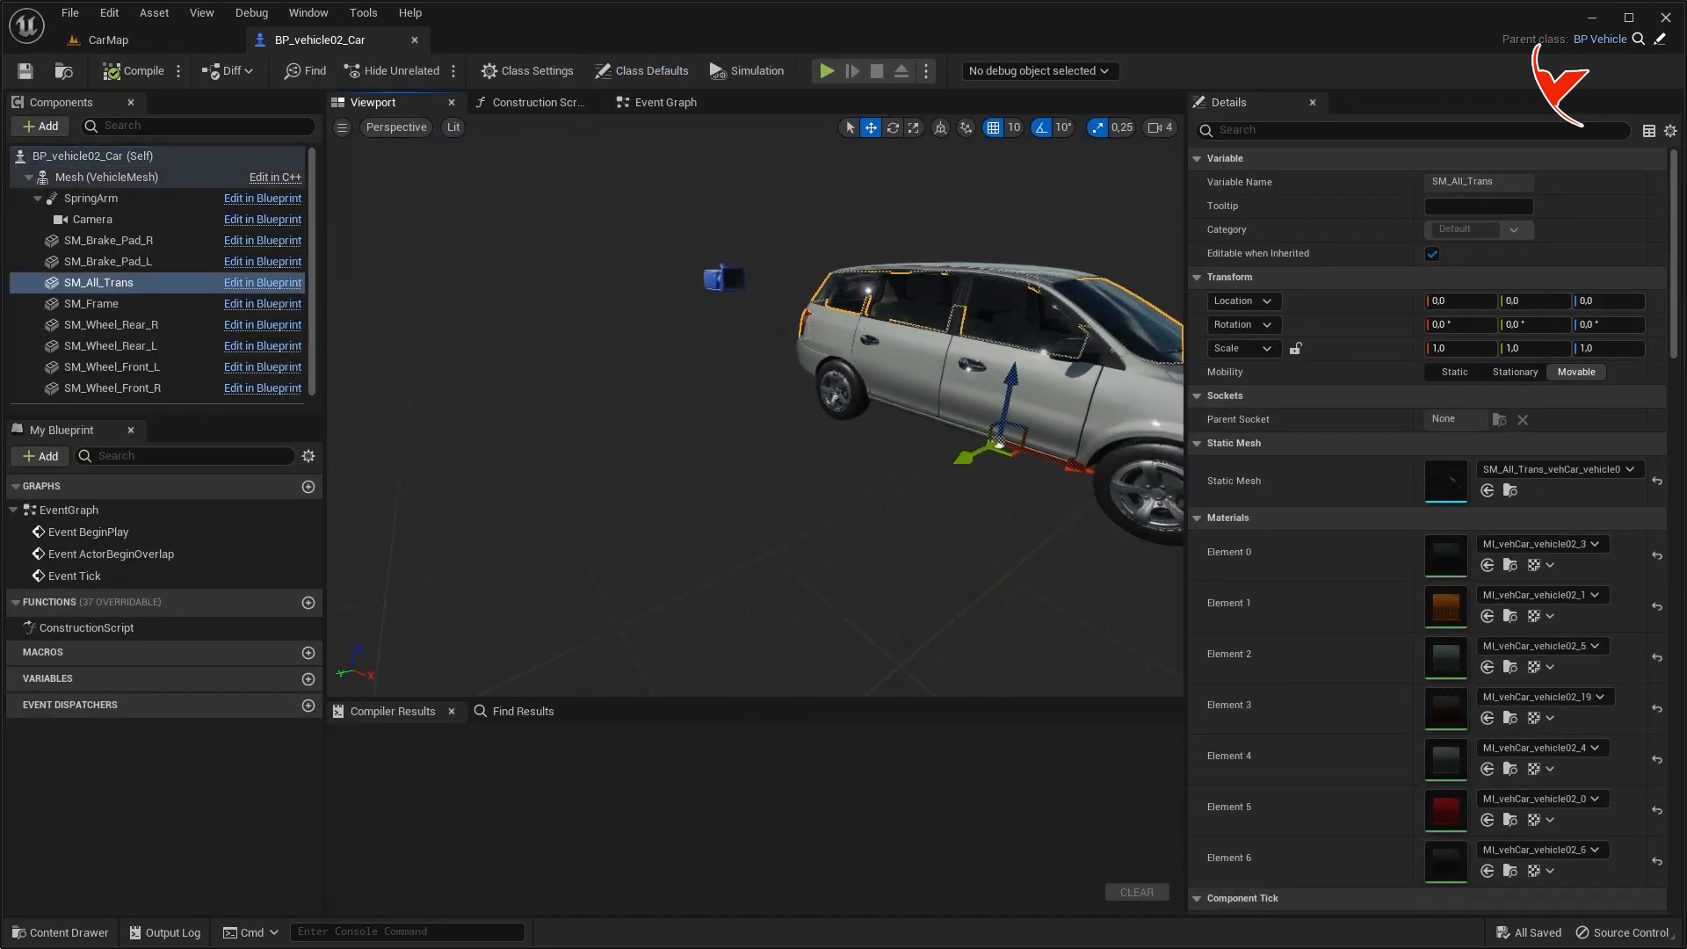
pyautogui.click(1508, 492)
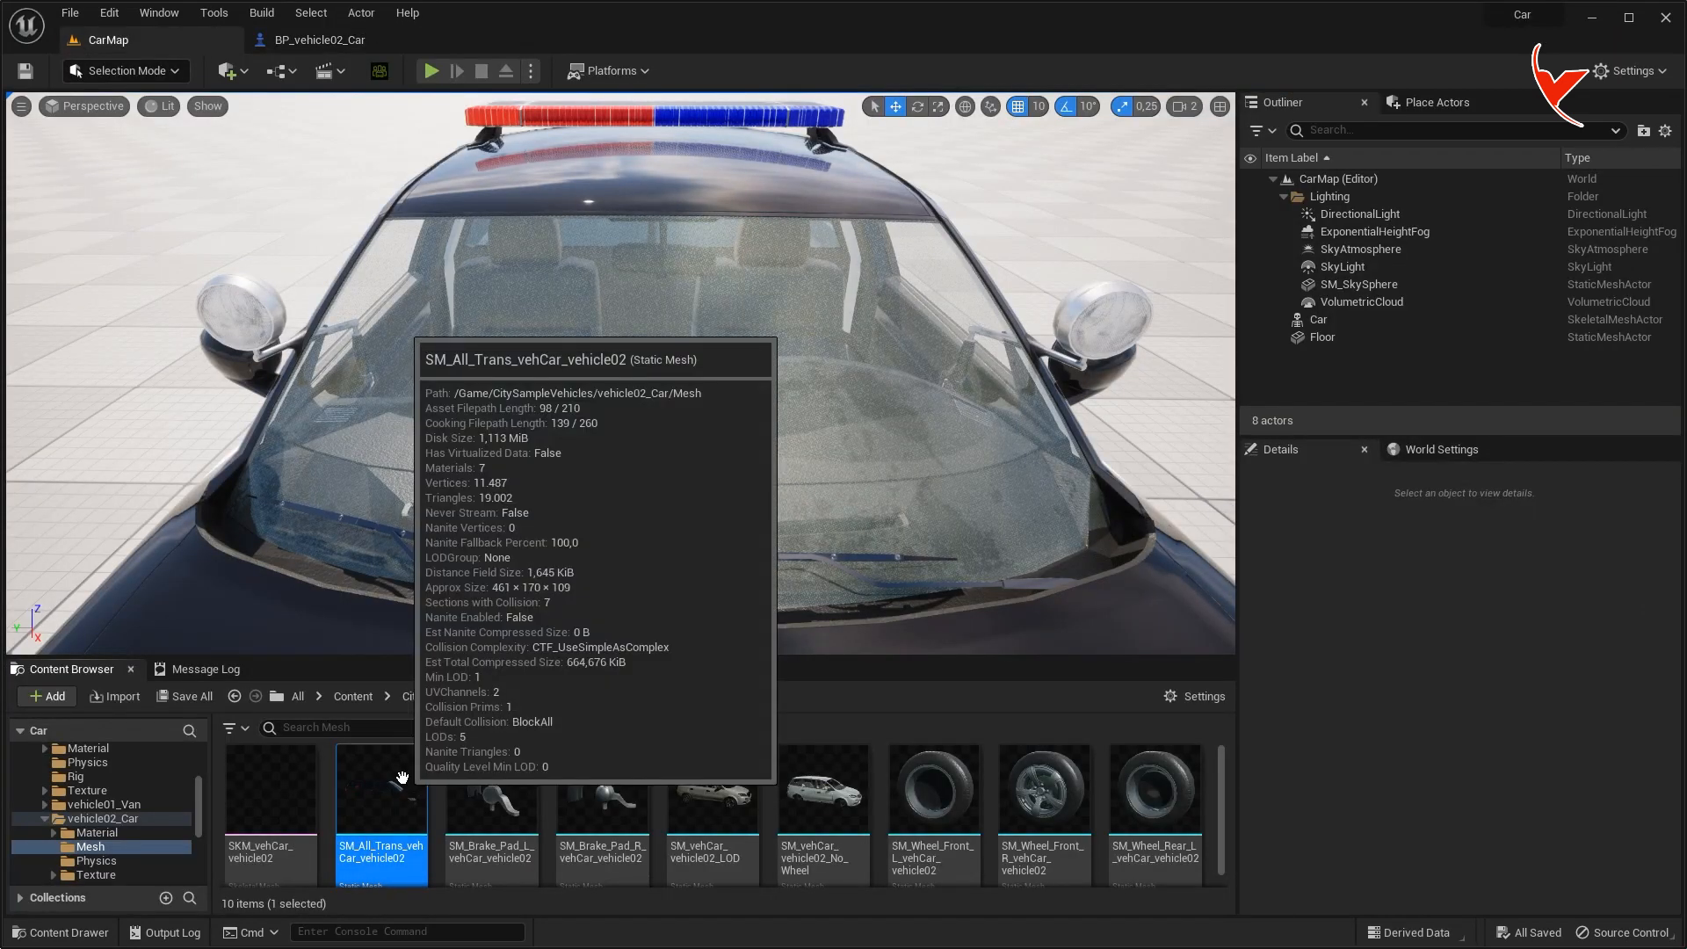
pyautogui.doubleClick(402, 777)
pyautogui.click(348, 49)
pyautogui.middleClick(346, 49)
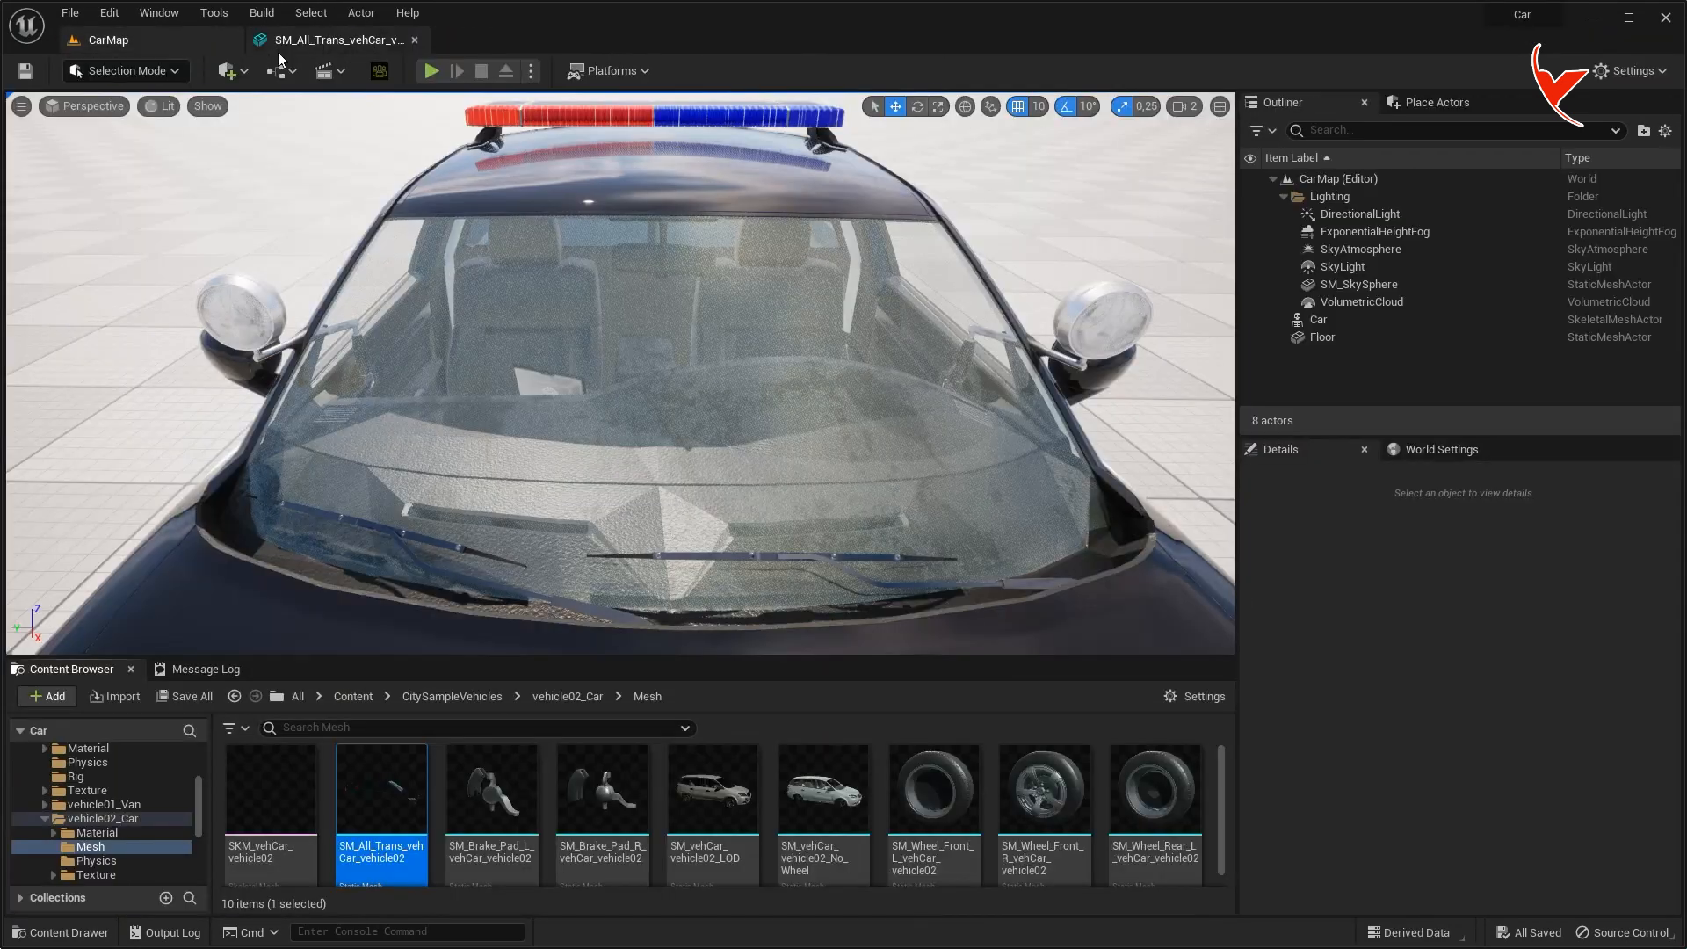
# Open the Car actor's skeletal mesh from CarMap and filter its asset details by glass.
pyautogui.click(628, 206)
pyautogui.rightClick(1355, 319)
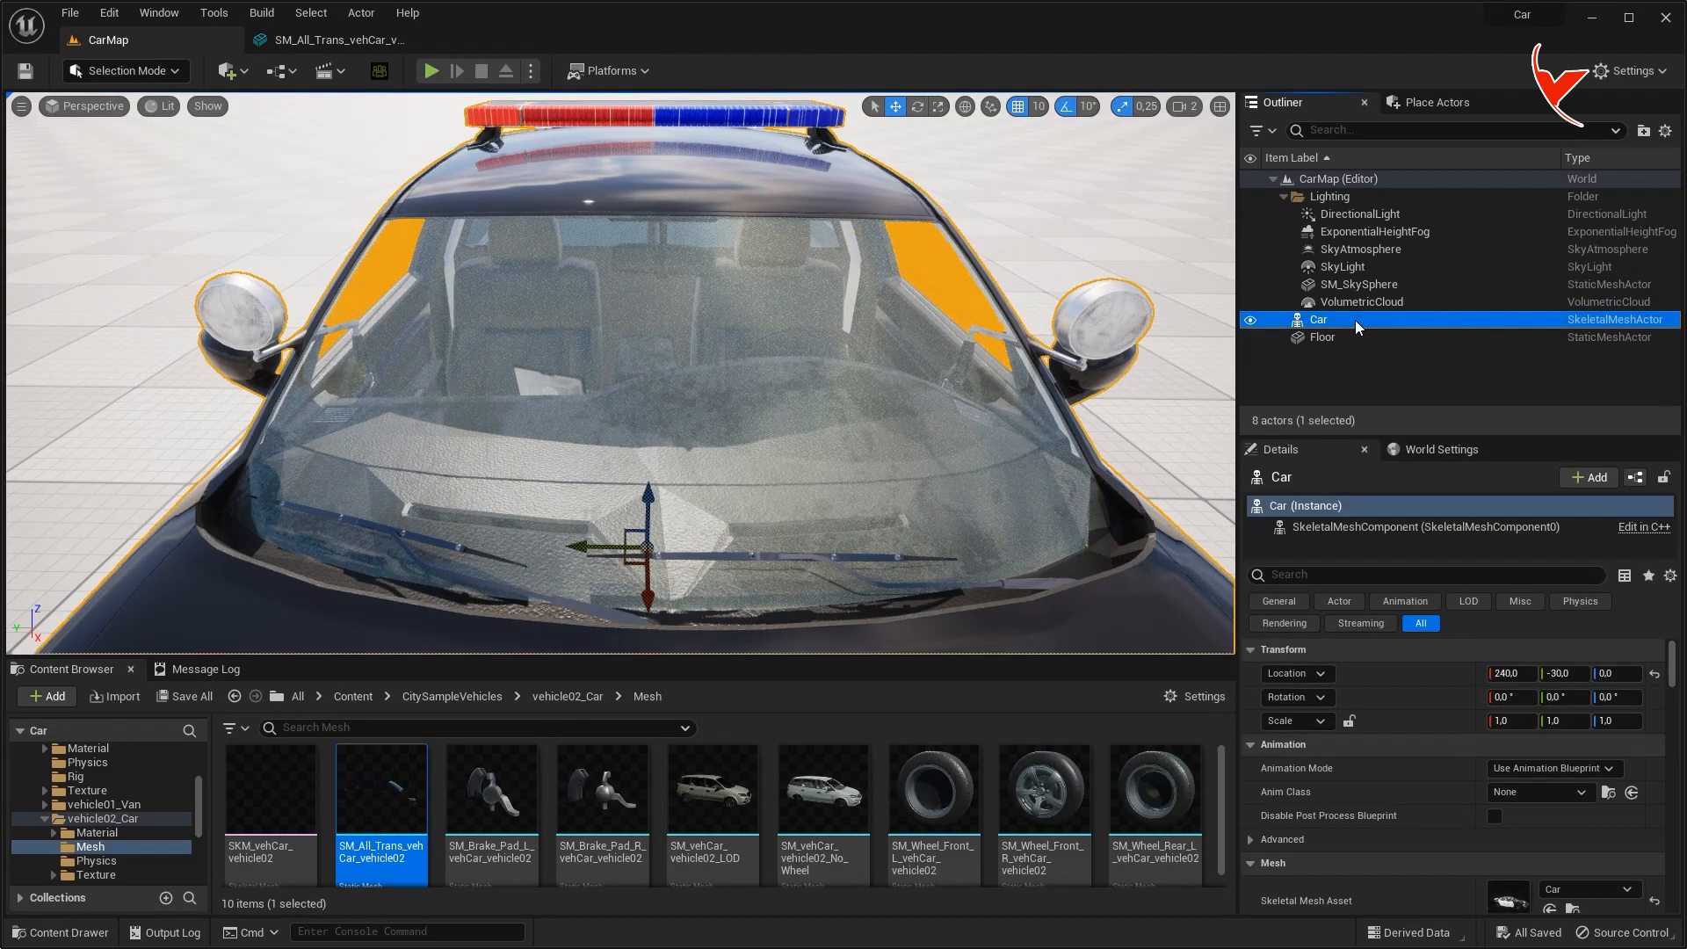
pyautogui.click(1399, 358)
pyautogui.doubleClick(809, 757)
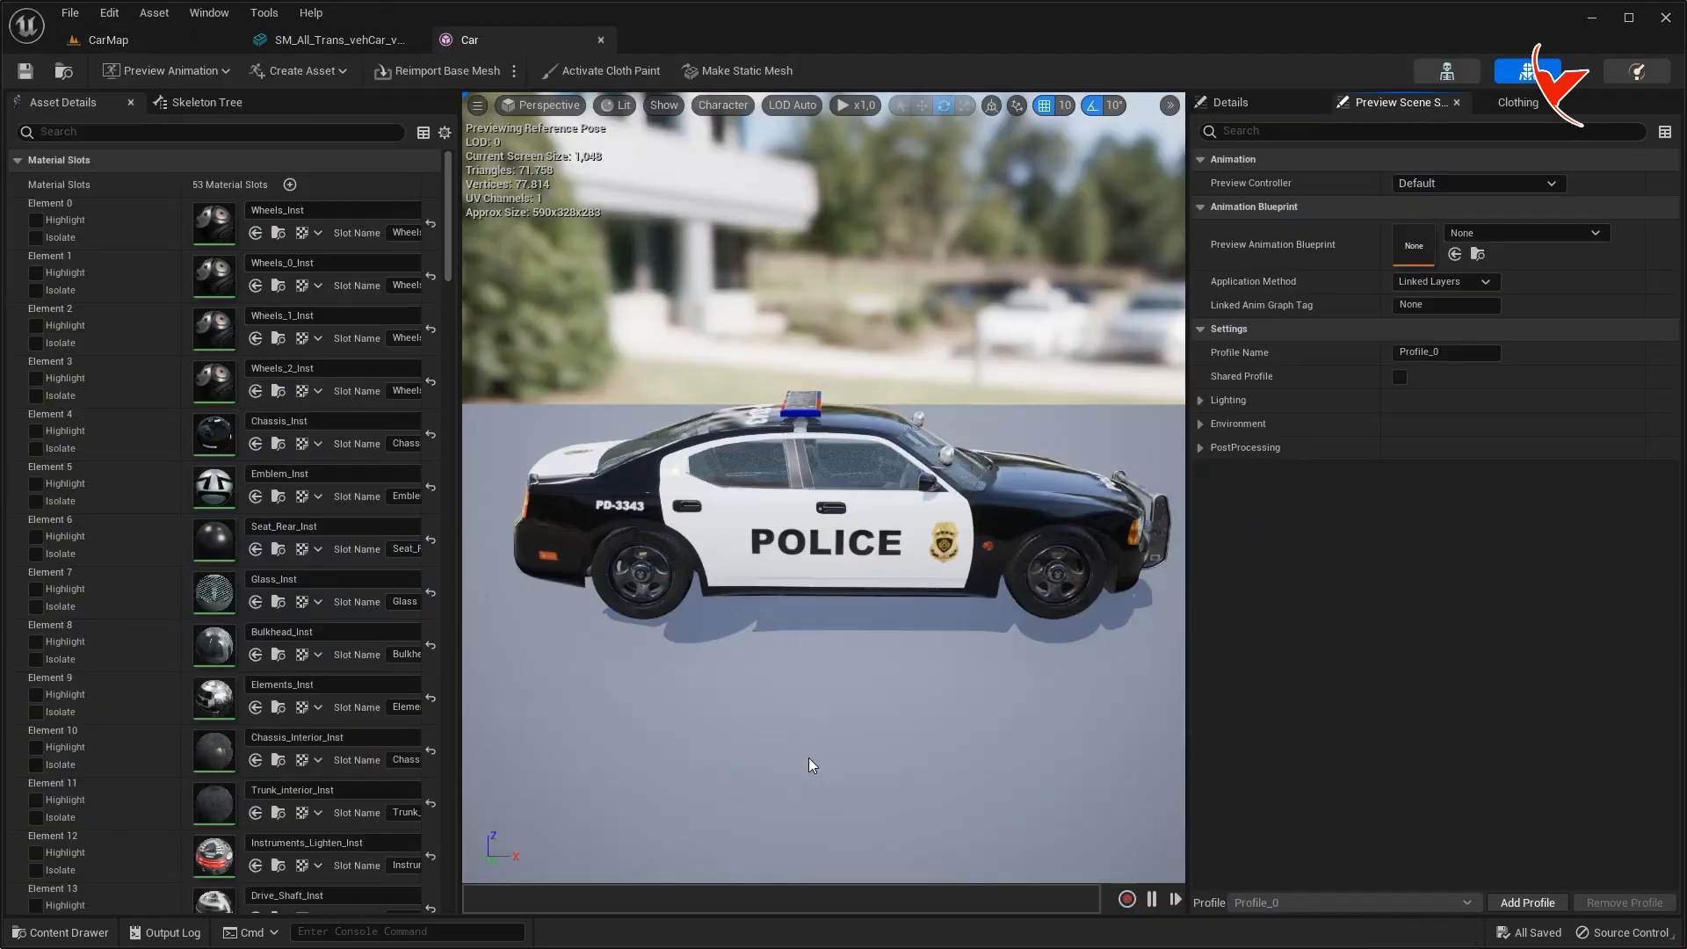
pyautogui.click(218, 132)
pyautogui.write('glass')
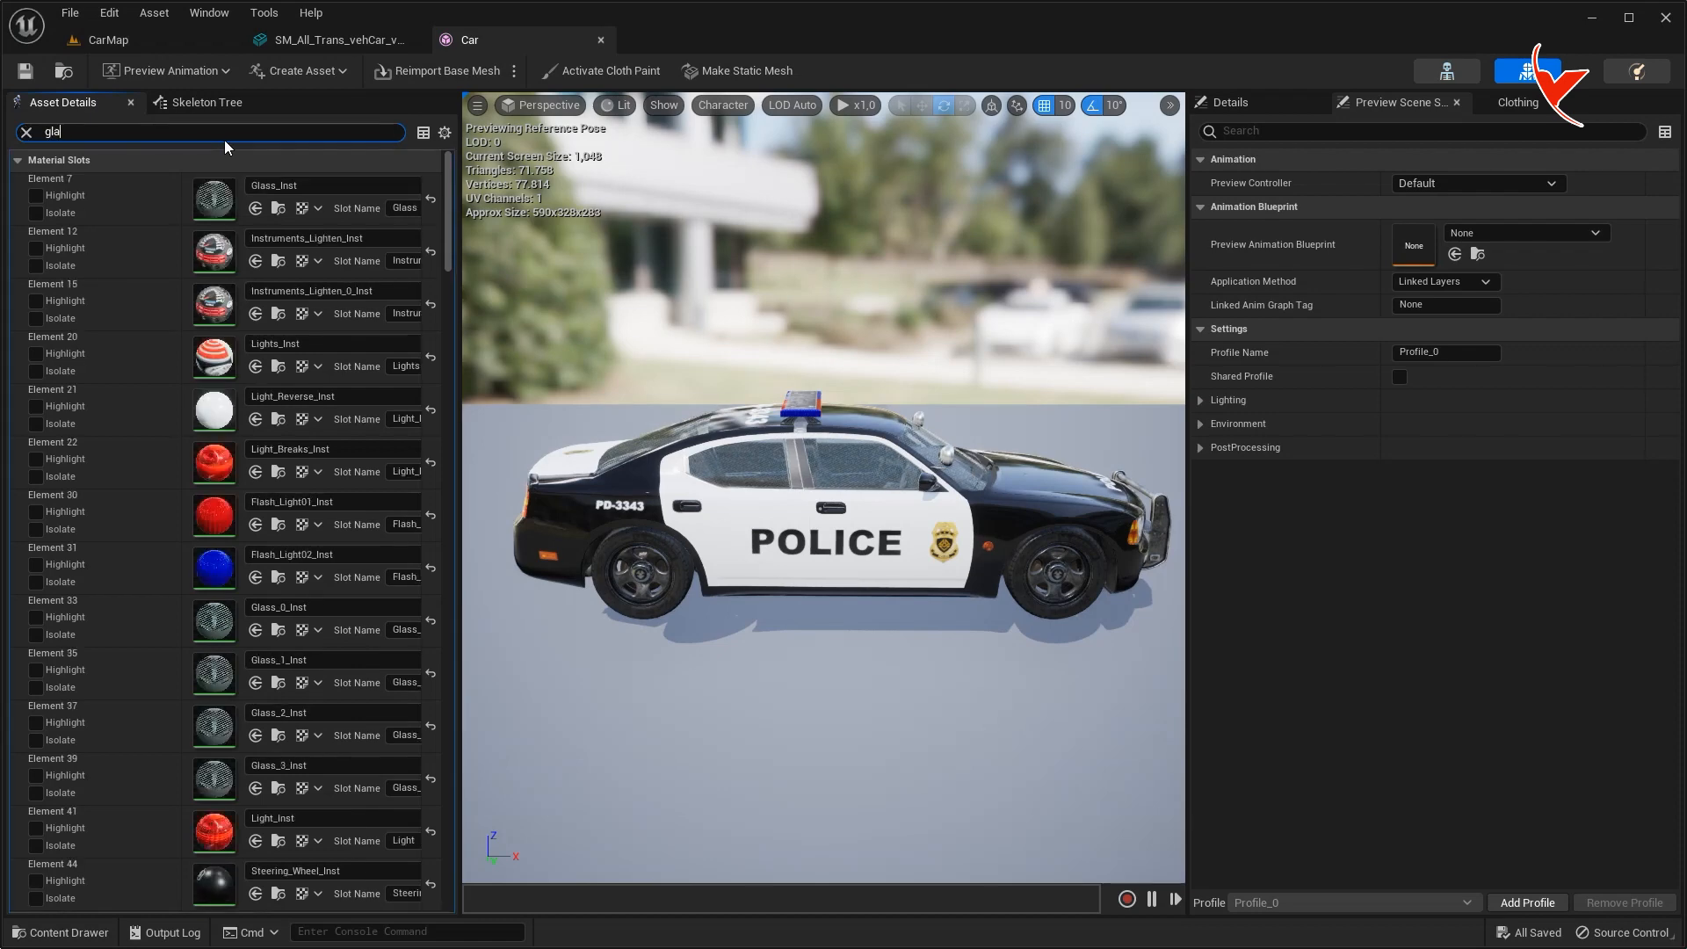
# Examine the police car's windows up close and isolate Element 7 to identify which glass it covers.
pyautogui.moveTo(747, 439); pyautogui.dragTo(563, 461, button='right')
pyautogui.press('d')
pyautogui.moveTo(808, 436); pyautogui.dragTo(646, 435, button='right')
pyautogui.press('w')
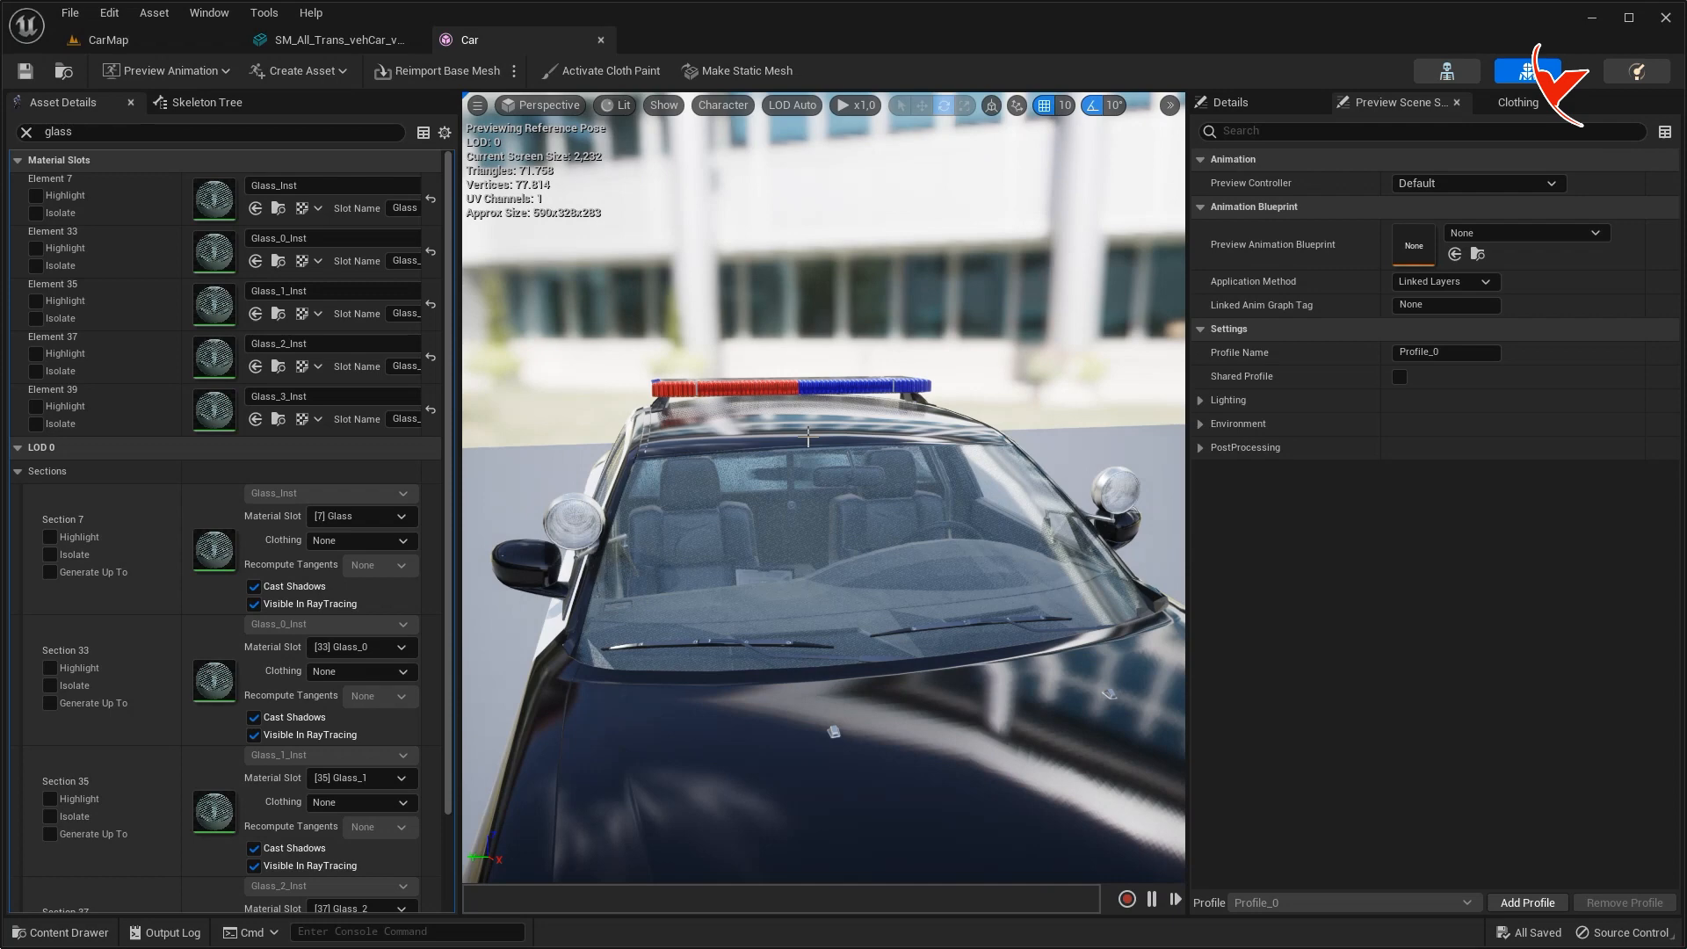
pyautogui.click(36, 213)
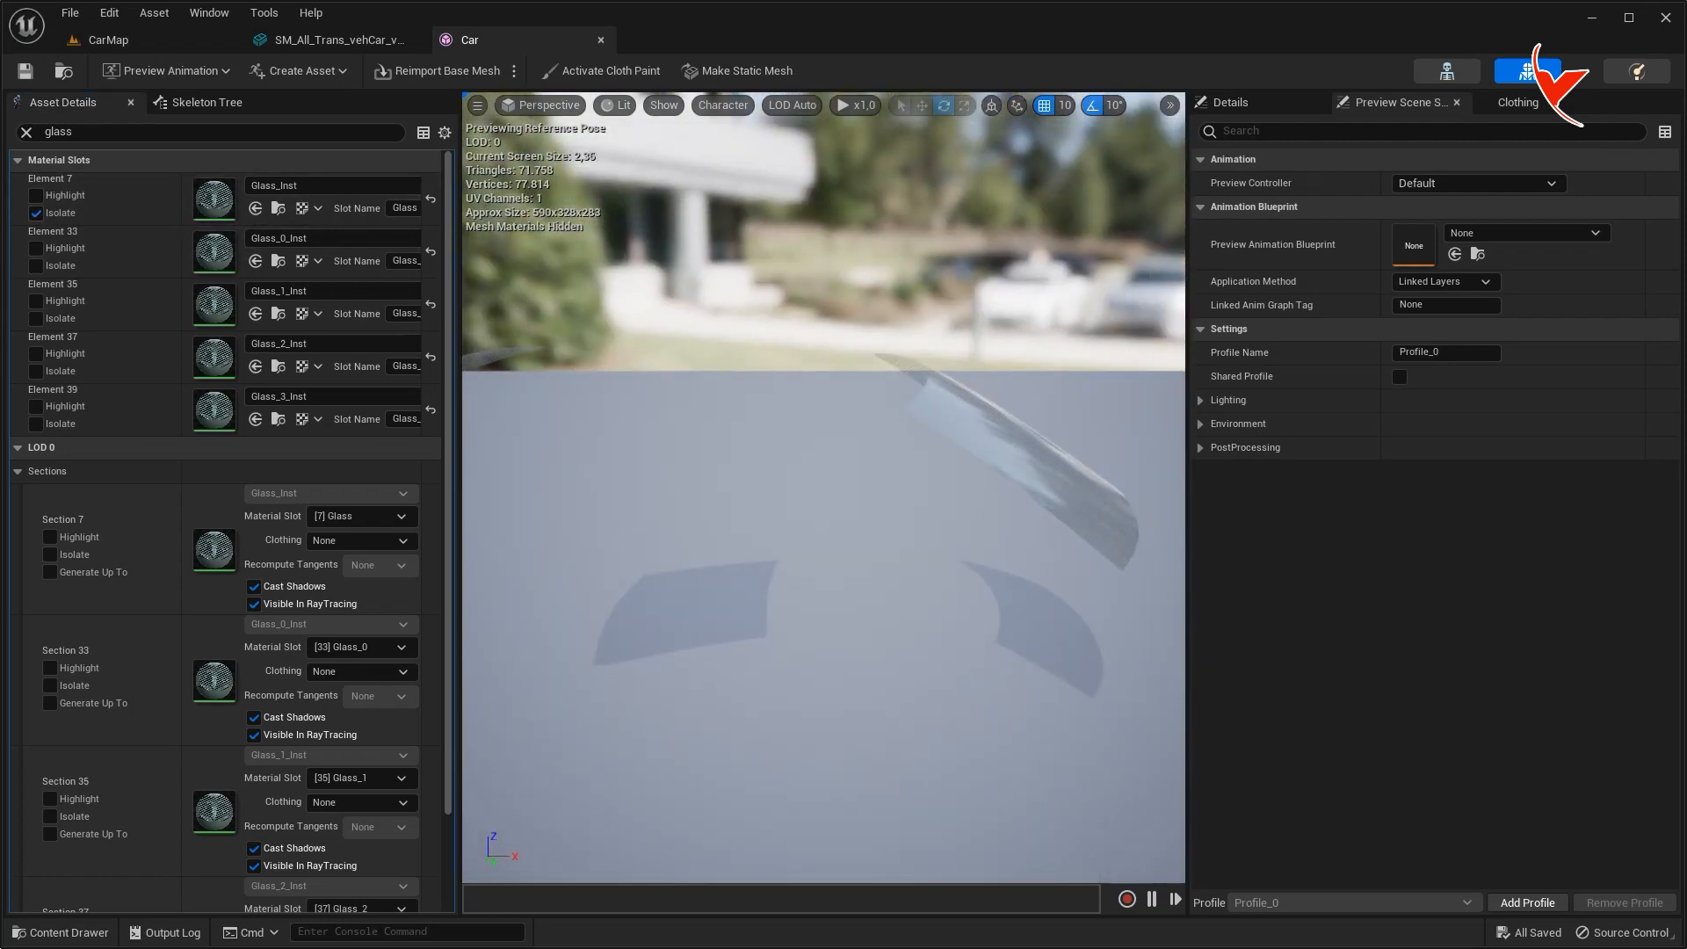
pyautogui.click(36, 213)
# In SM_All_Trans_vehCar_vehicle02, isolate the veh_windshield slot and locate its material MI_vehCar_vehicle02_6 in the Content Browser.
pyautogui.click(339, 40)
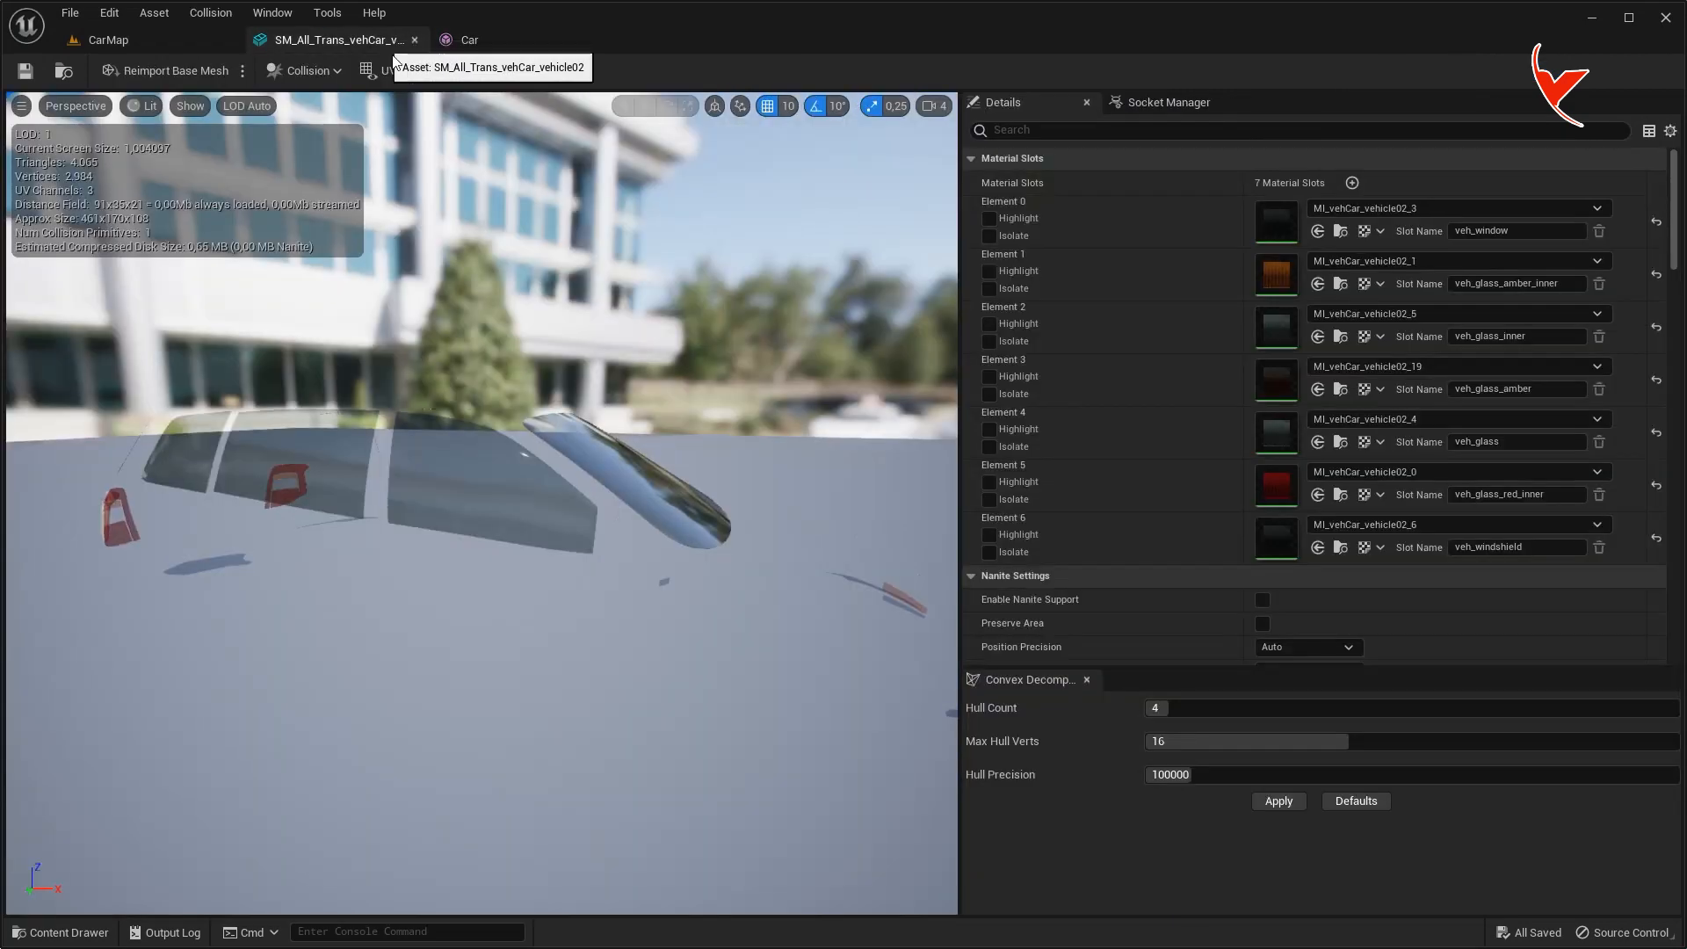
pyautogui.click(990, 235)
pyautogui.click(990, 235)
pyautogui.scroll(-2, 1010, 524)
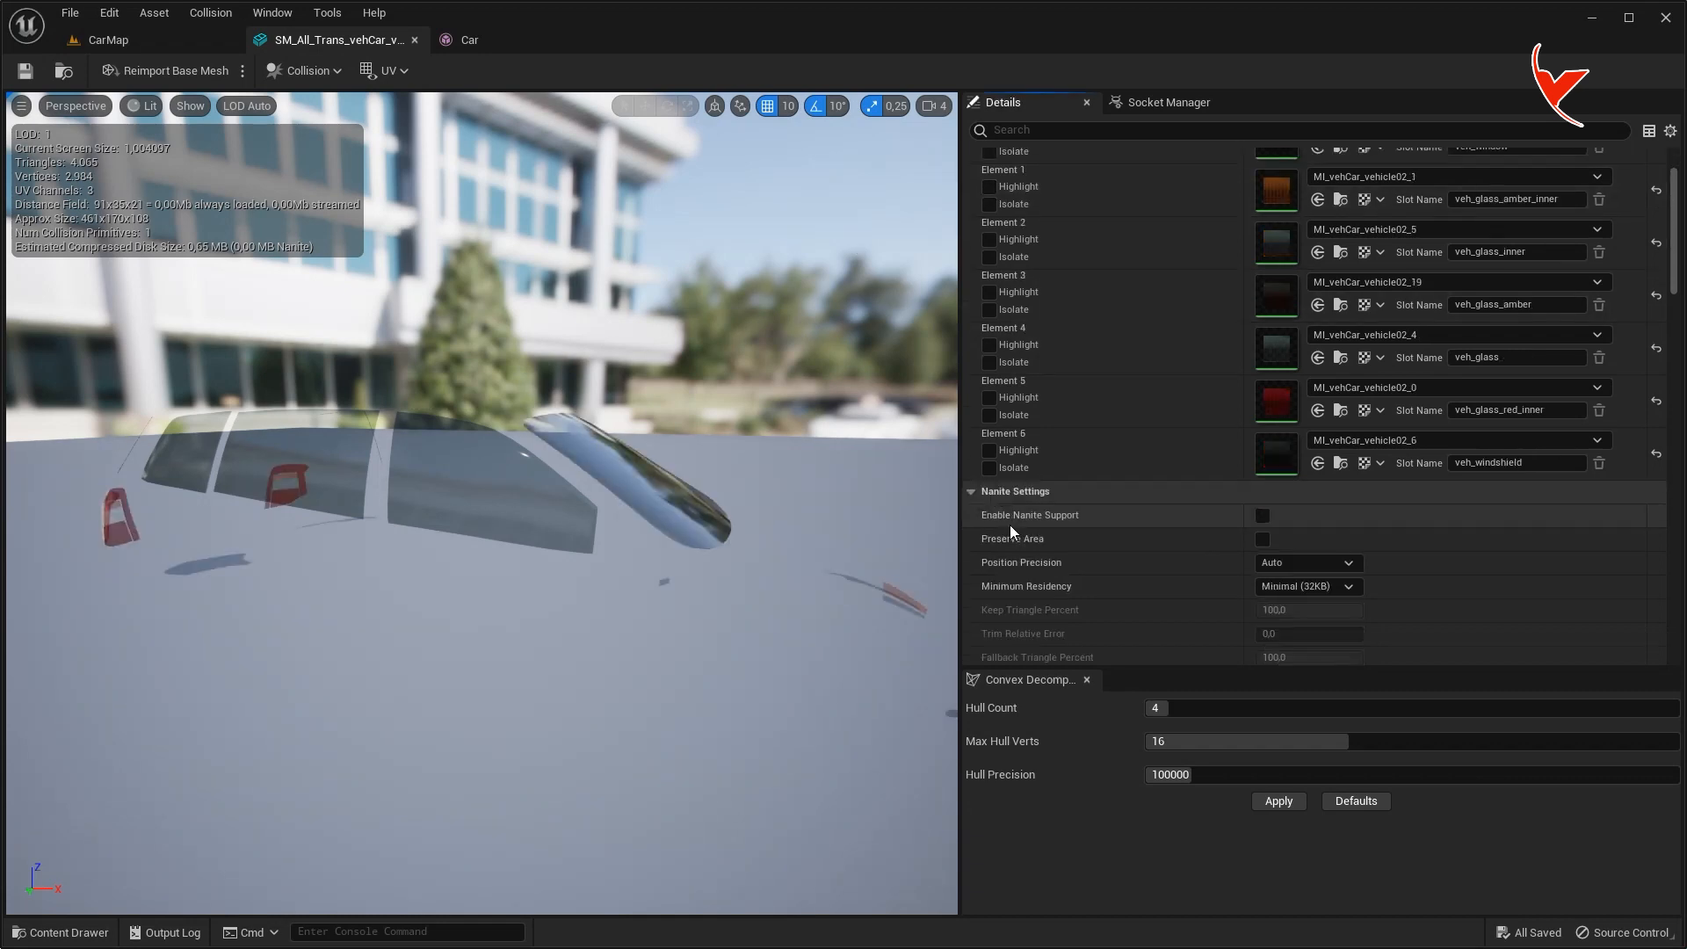
pyautogui.click(989, 468)
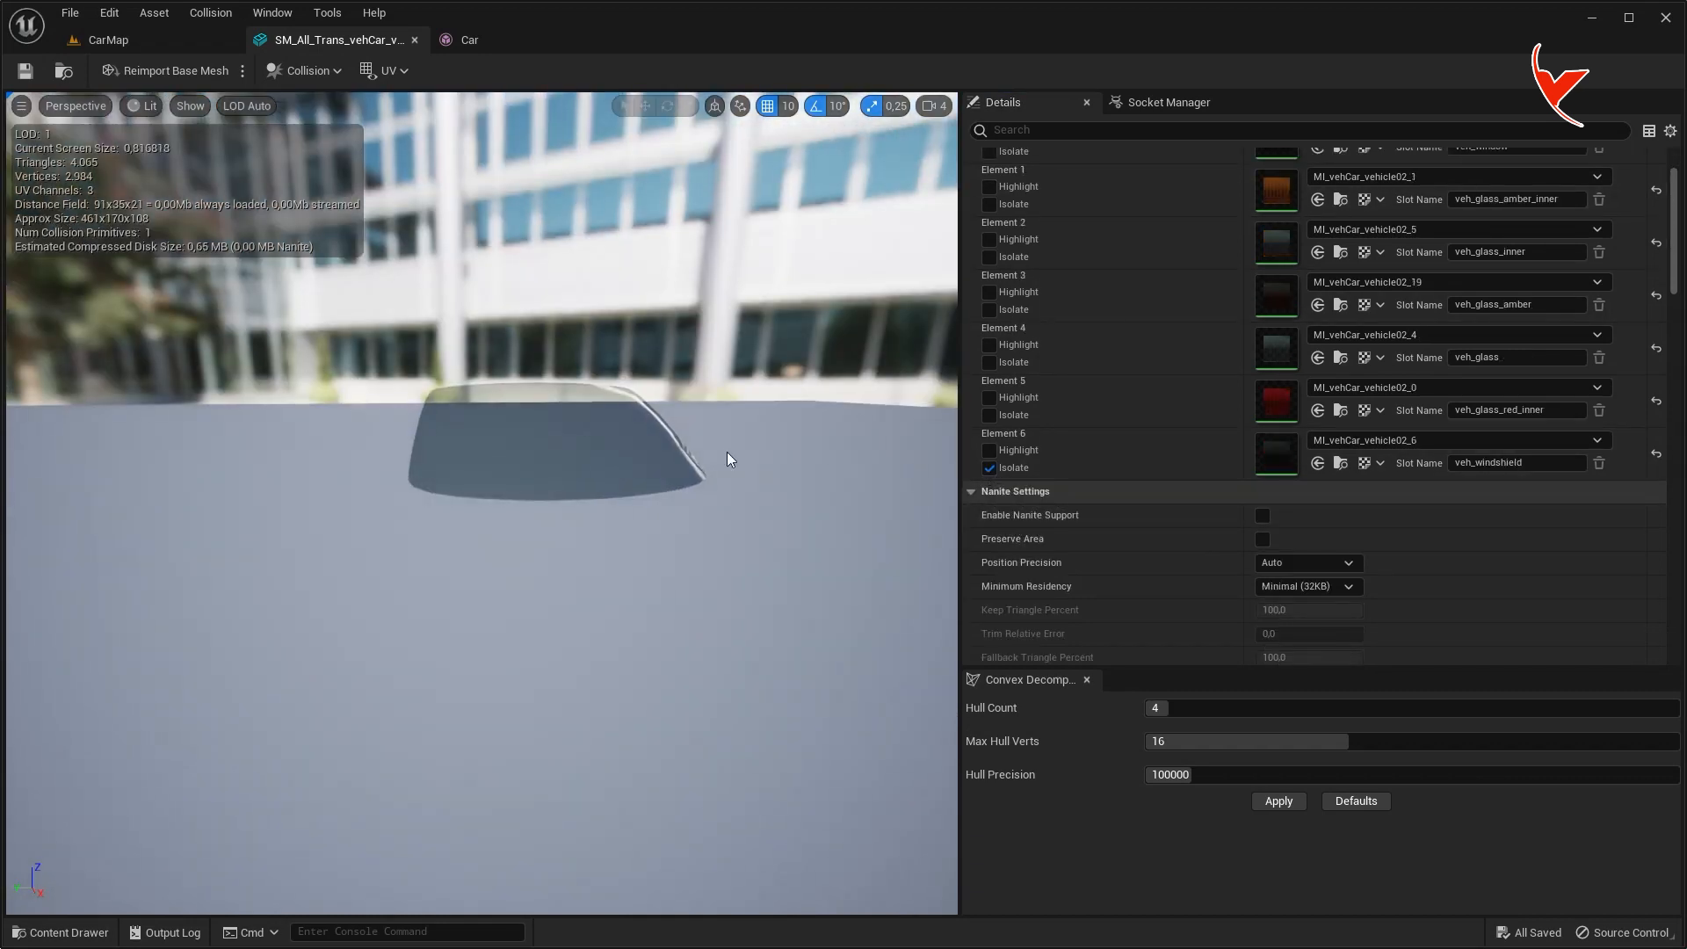
pyautogui.click(1342, 463)
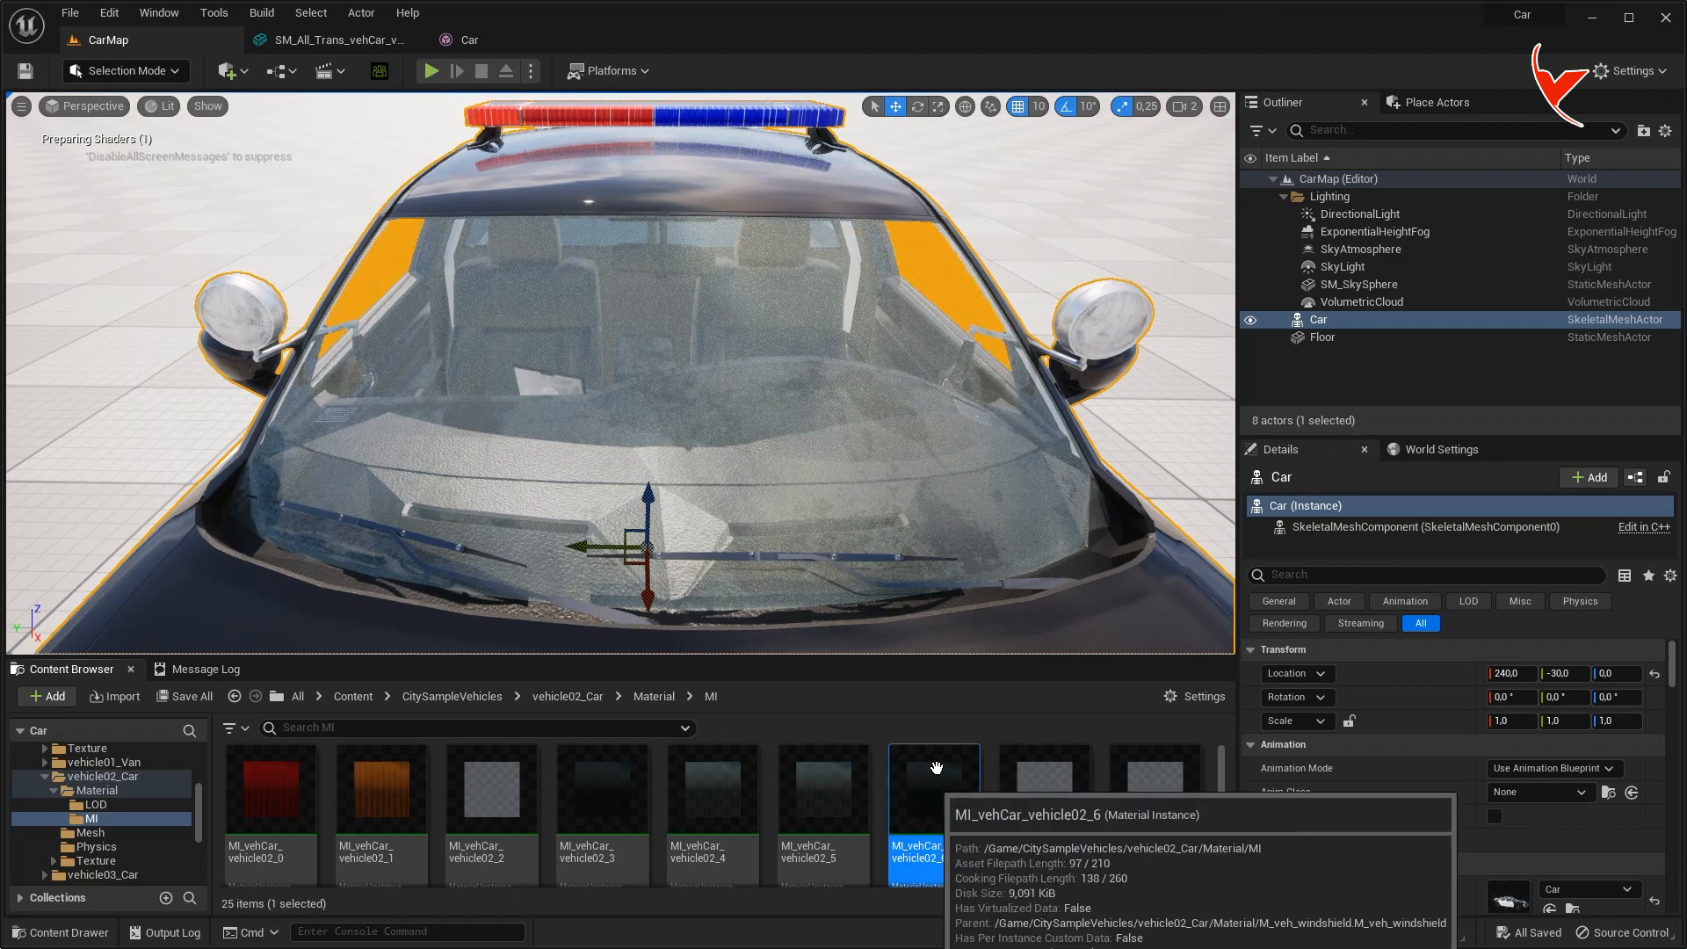
# Assign MI_vehCar_vehicle02_6 to Element 7 of the Car skeletal mesh and check the glass from another angle.
pyautogui.click(485, 44)
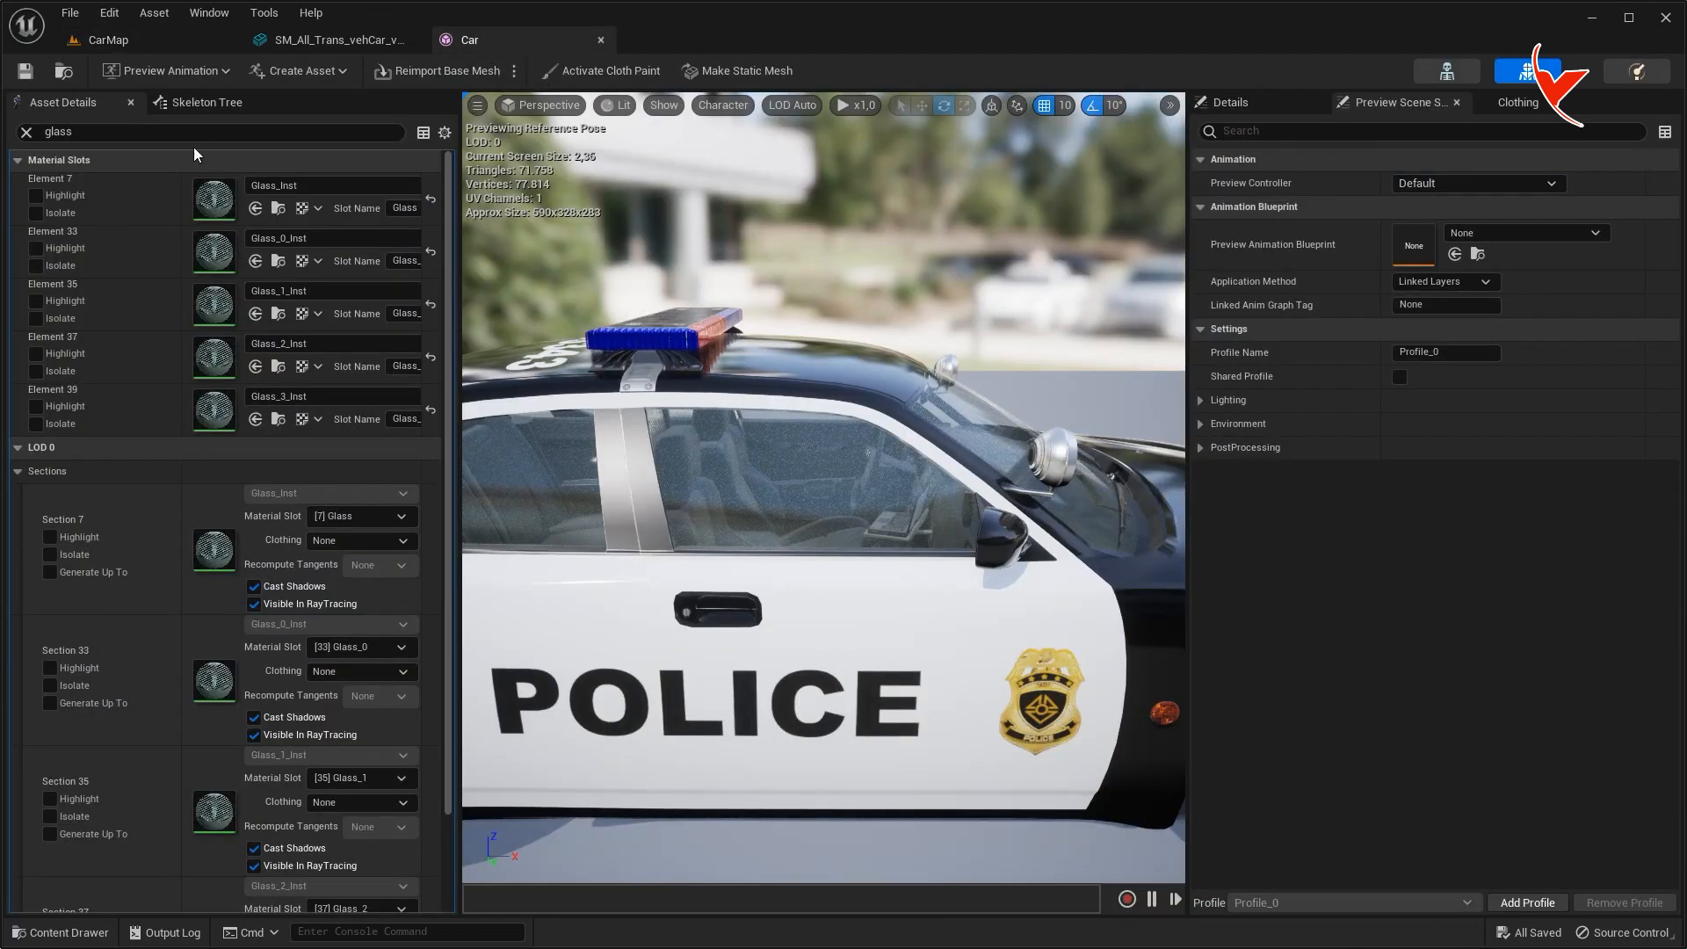
pyautogui.click(257, 212)
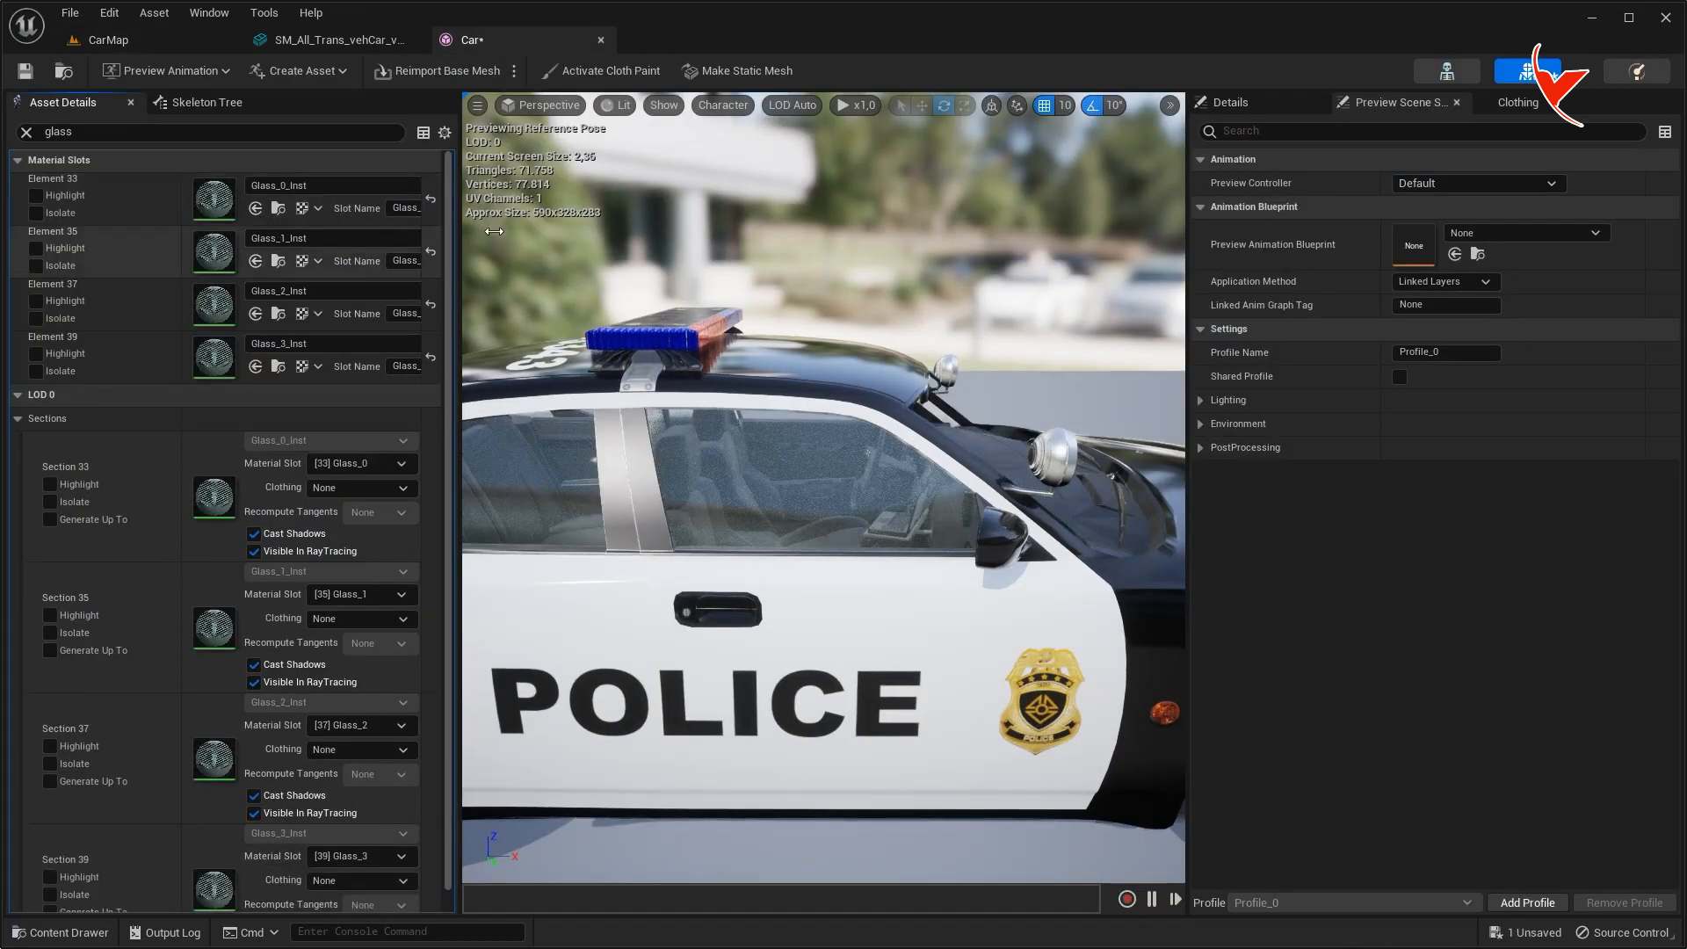
pyautogui.moveTo(787, 274); pyautogui.dragTo(676, 320, button='right')
pyautogui.moveTo(824, 450); pyautogui.dragTo(923, 483, button='right')
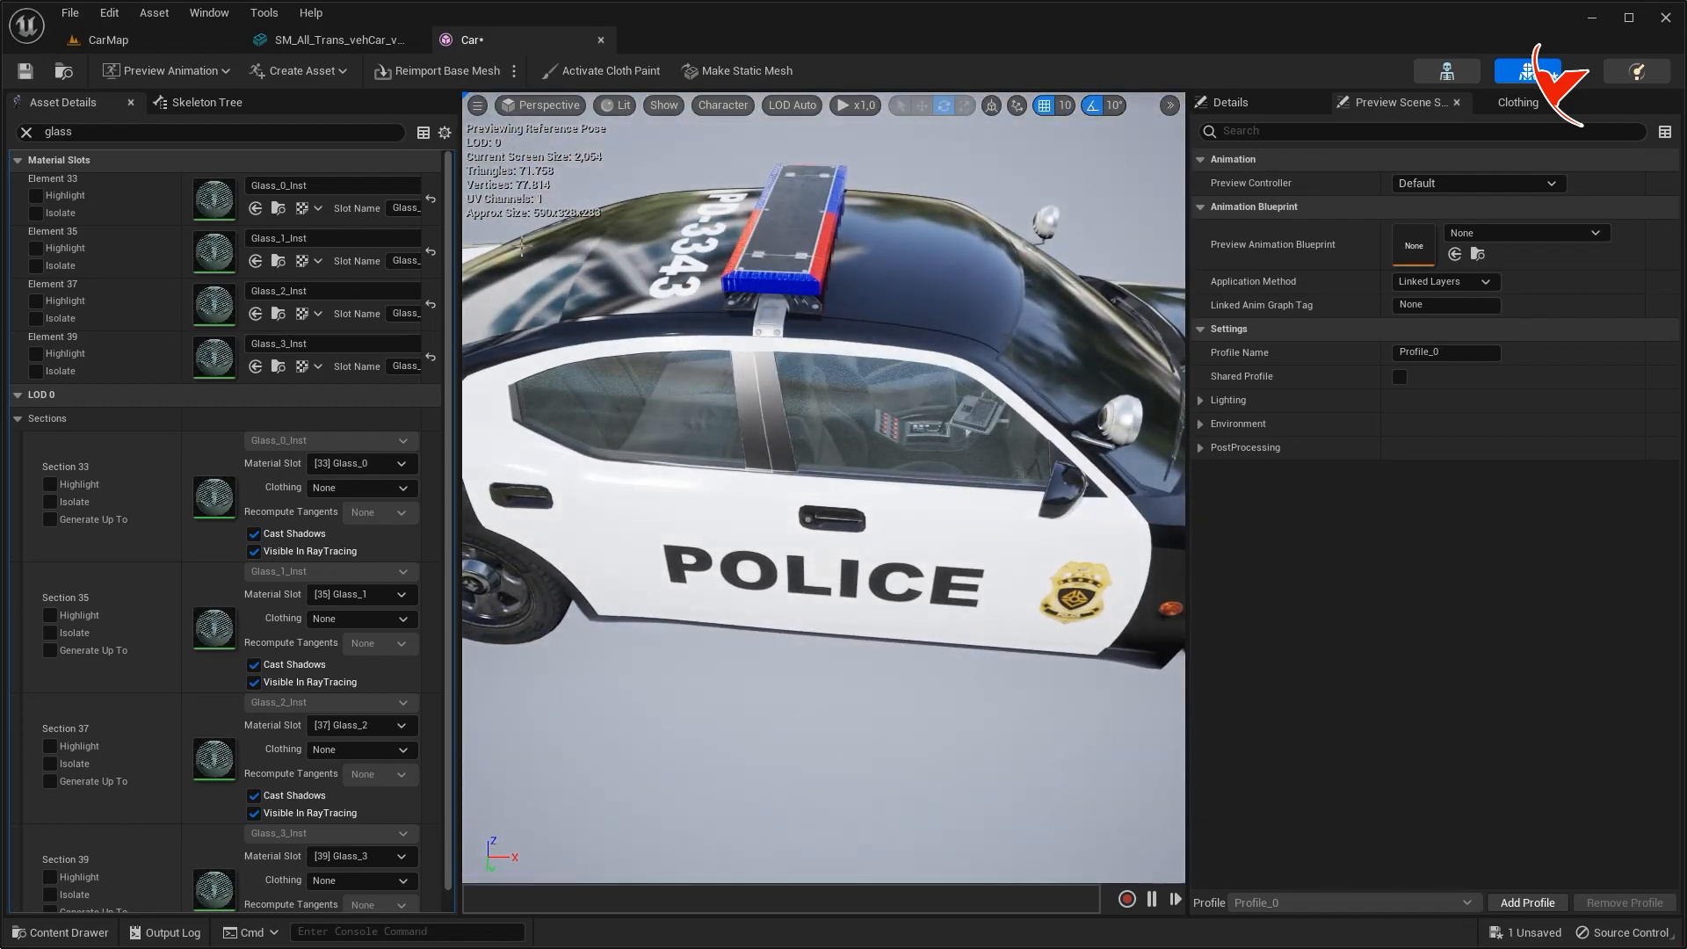
# In SM_All_Trans_vehCar_vehicle02, isolate the veh_window slot and locate its material MI_vehCar_vehicle02_3 in the Content Browser.
pyautogui.click(334, 41)
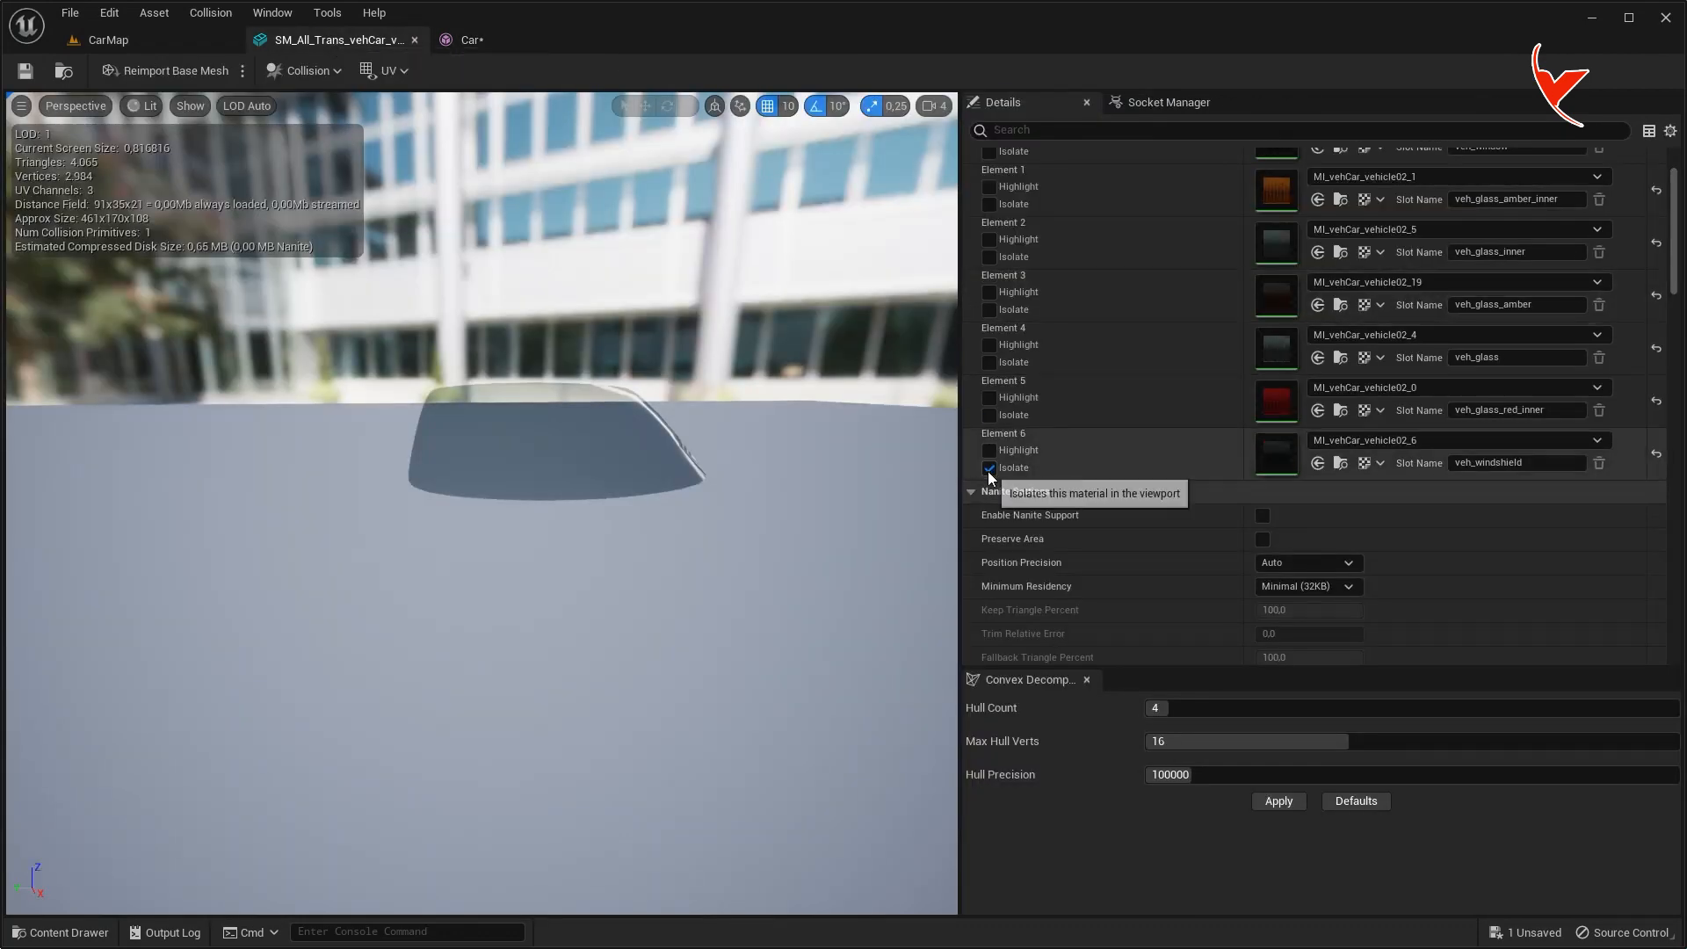
pyautogui.click(990, 236)
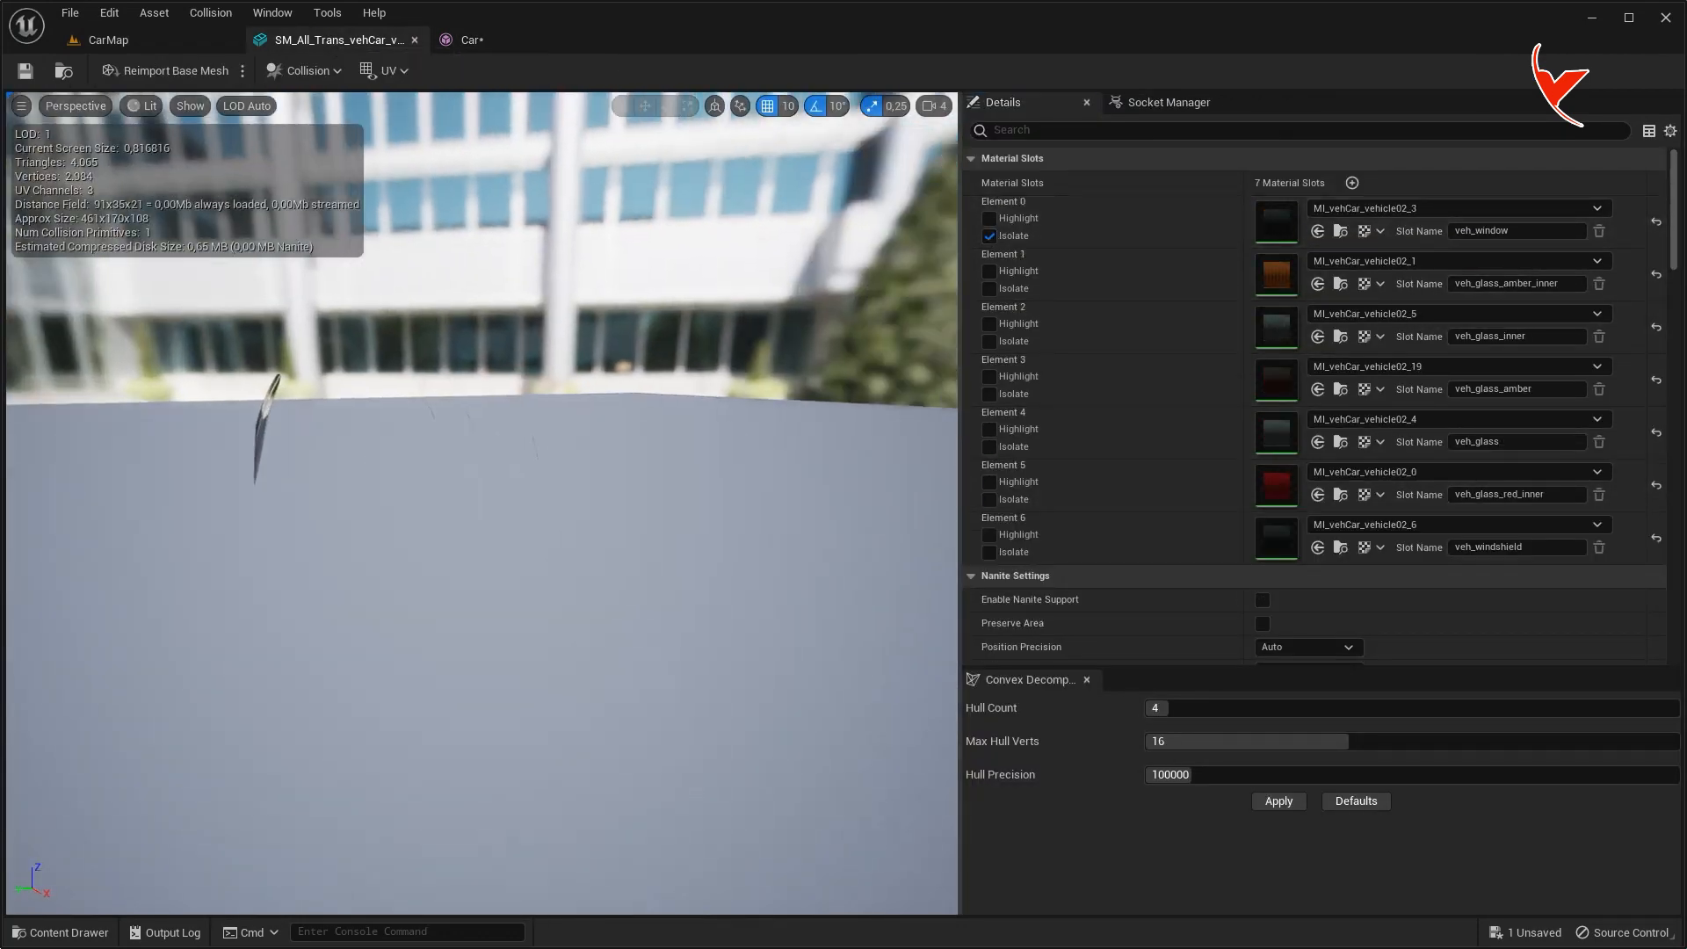
pyautogui.click(1339, 232)
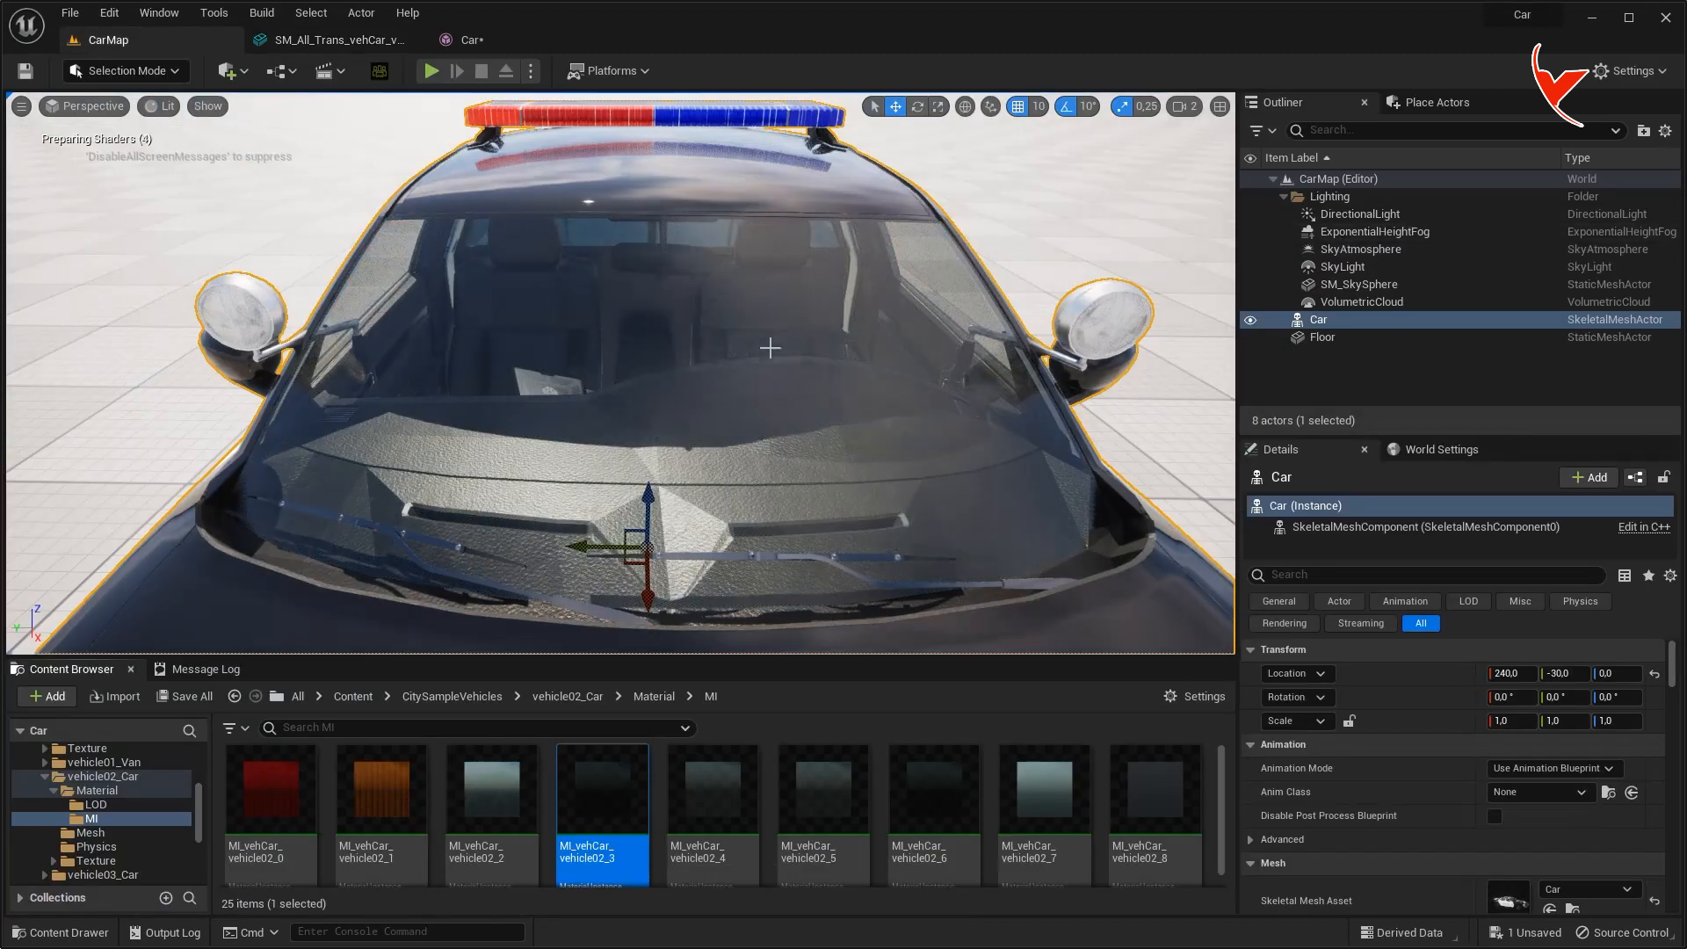
# Assign MI_vehCar_vehicle02_3 to the Car mesh's glass Elements 33, 35, 37 and 39, and save the mesh.
pyautogui.click(472, 43)
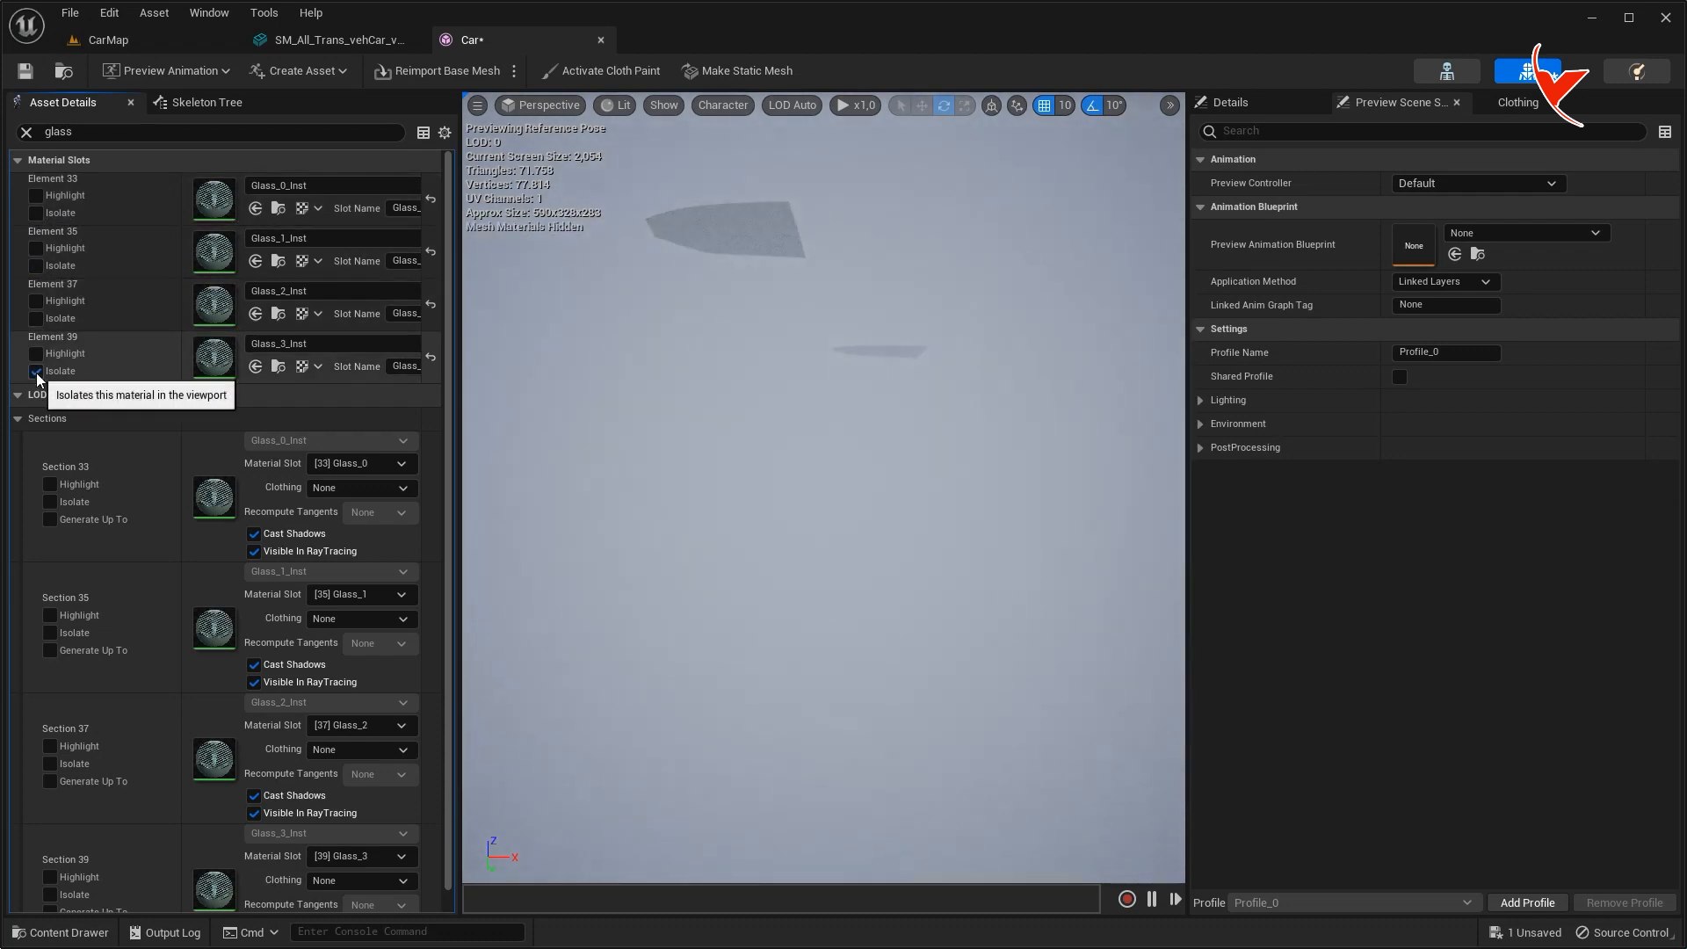
pyautogui.click(260, 209)
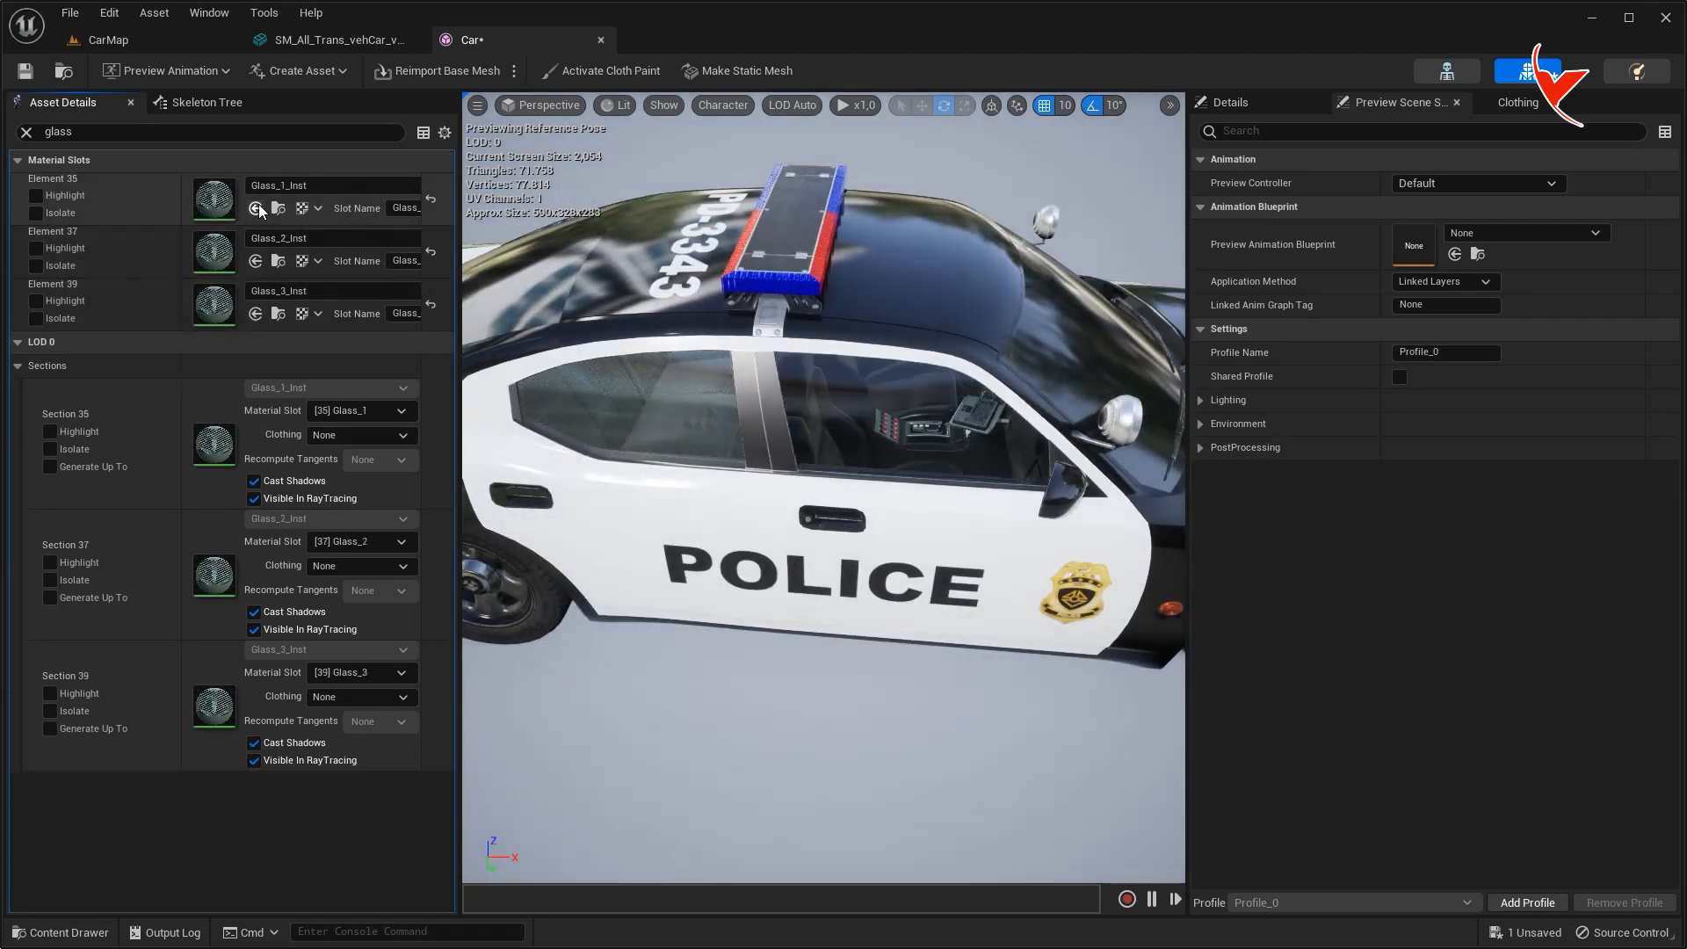
pyautogui.click(259, 210)
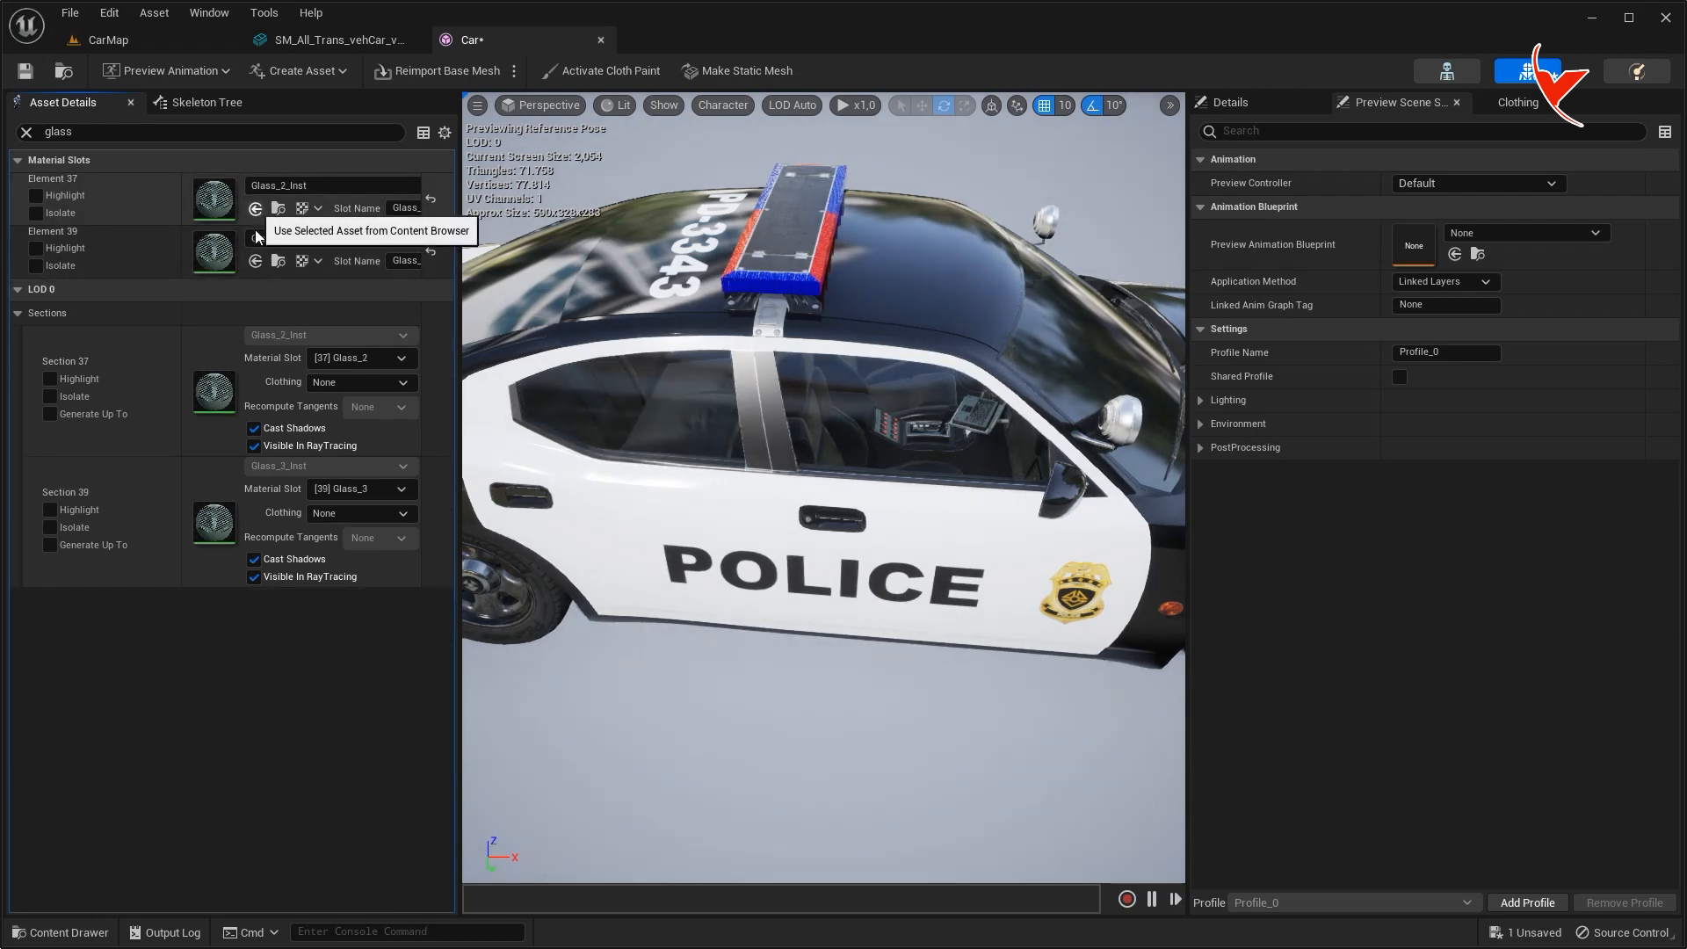
pyautogui.click(255, 209)
pyautogui.click(255, 209)
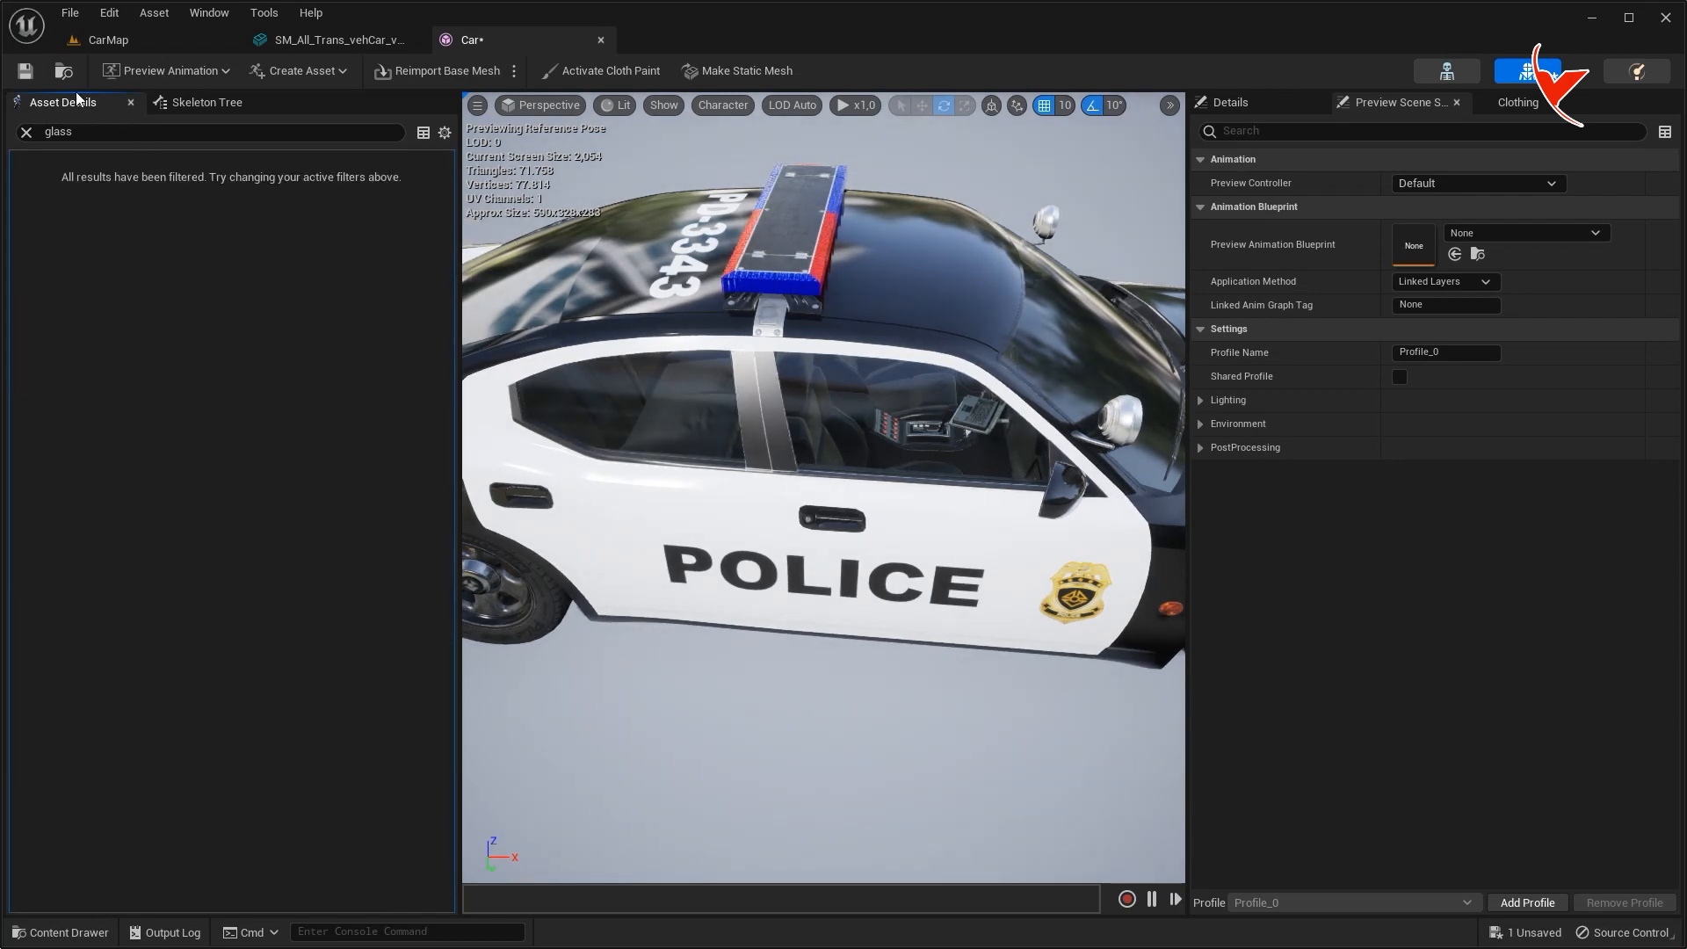
pyautogui.click(24, 70)
# Examine the car interior in CarMap, isolate Element 8 in the Car mesh, and locate its Bulkhead_Inst material in the Content Browser.
pyautogui.click(207, 40)
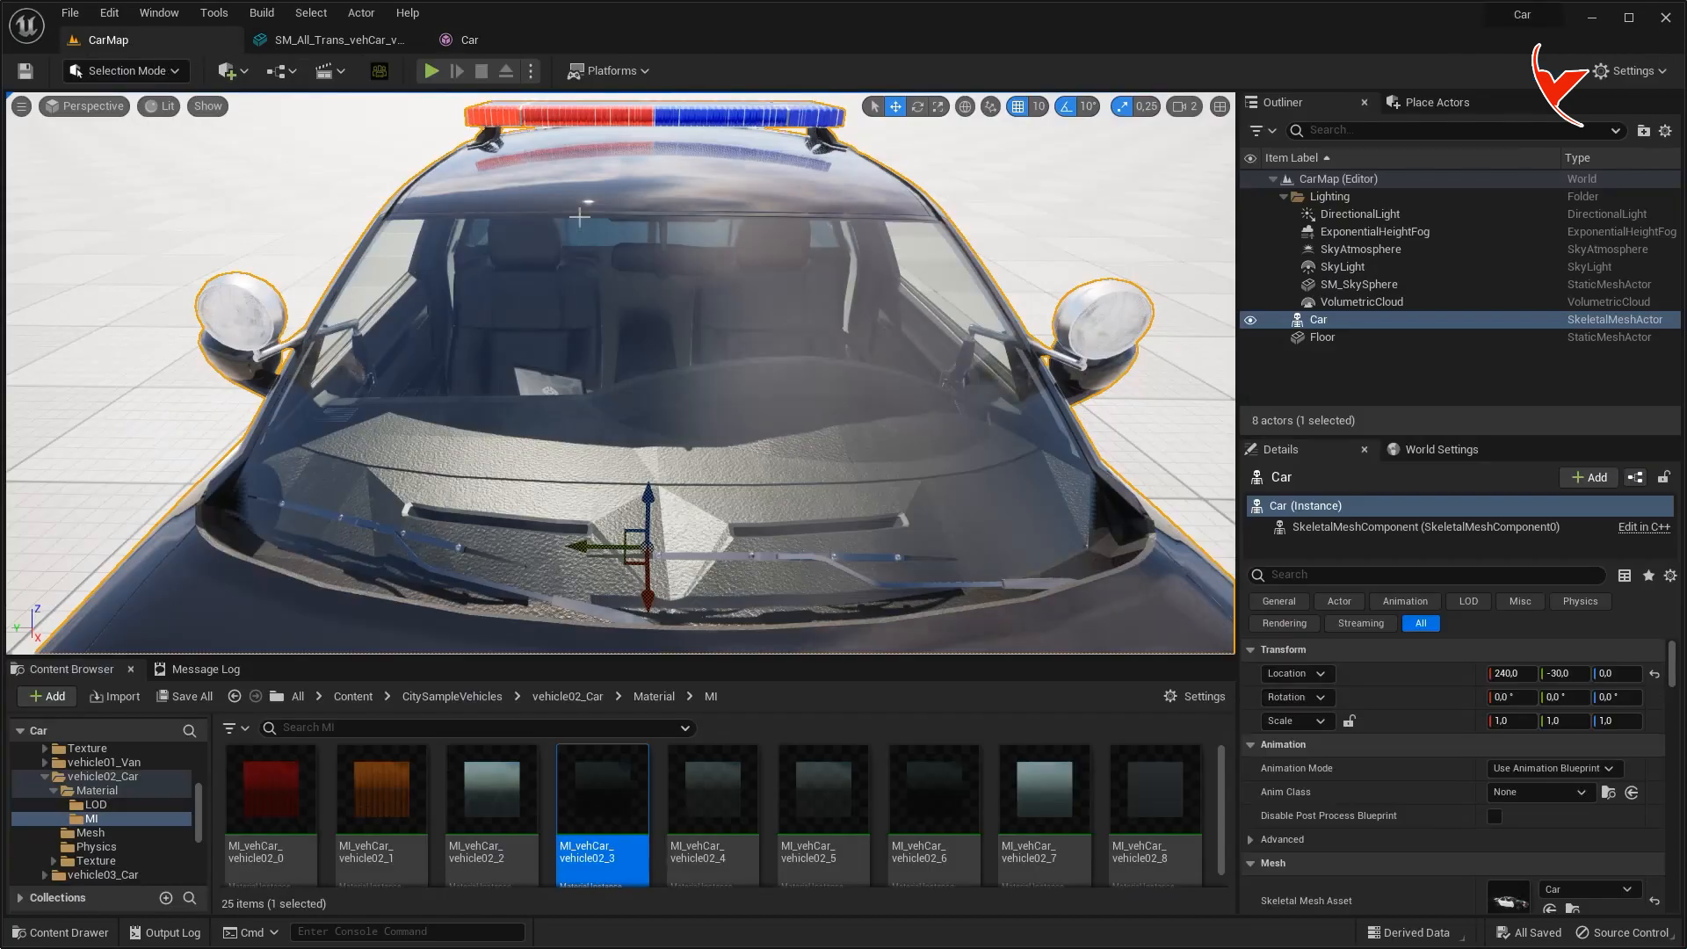
pyautogui.moveTo(620, 378); pyautogui.dragTo(665, 398, button='right')
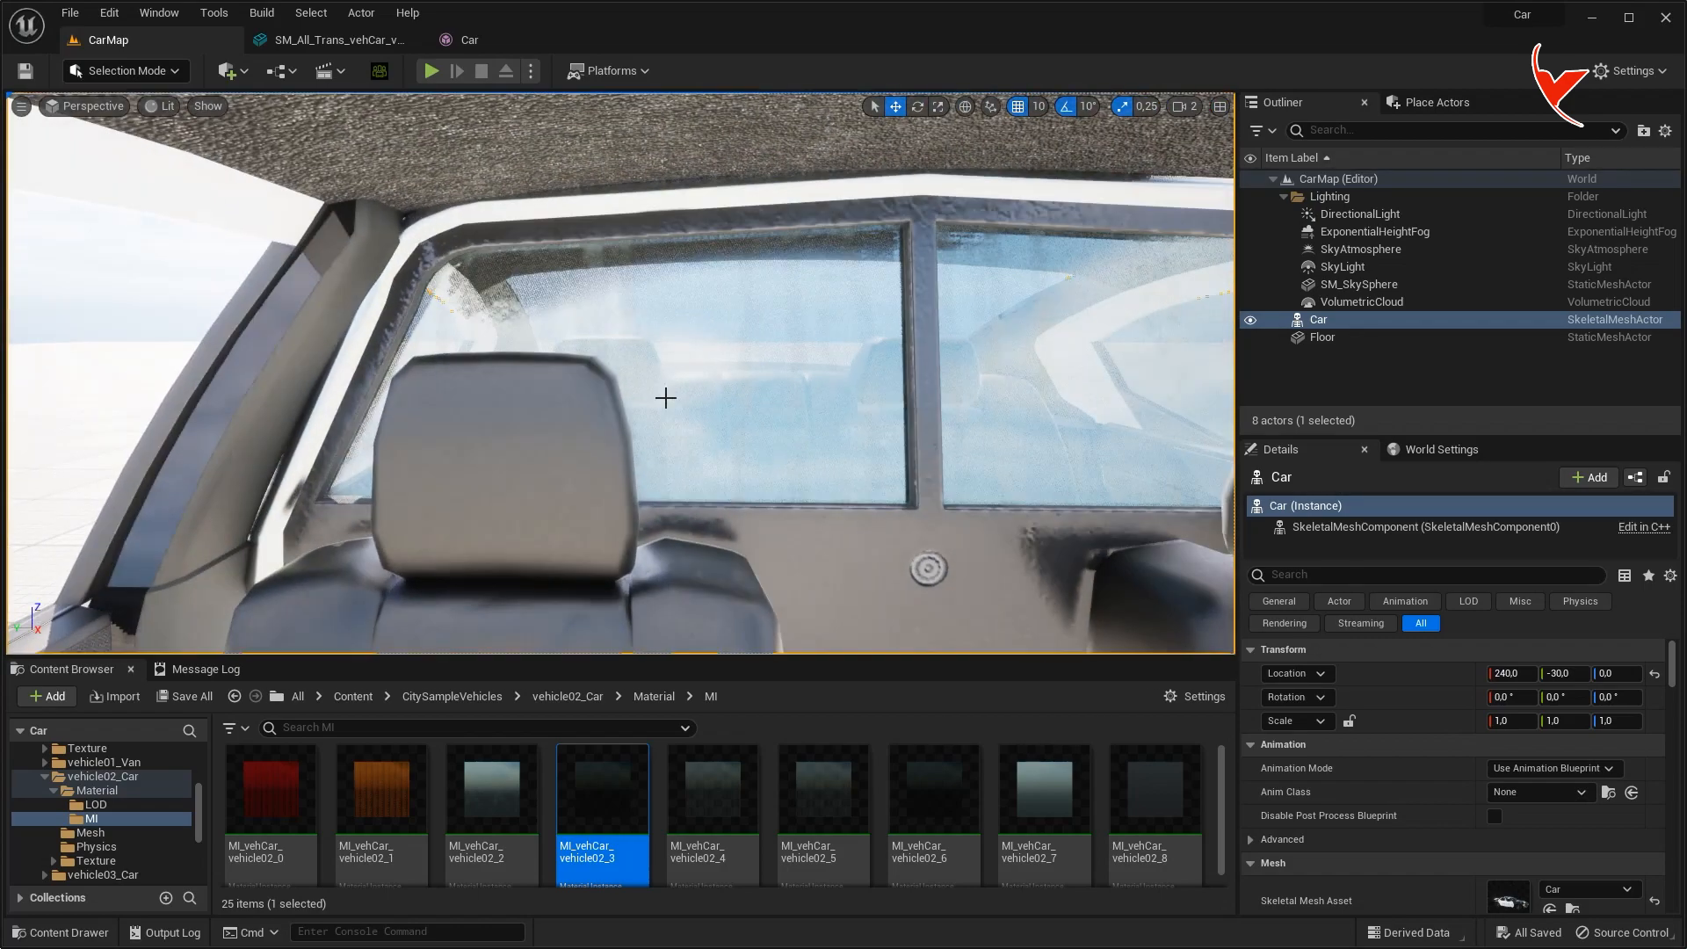
pyautogui.click(507, 48)
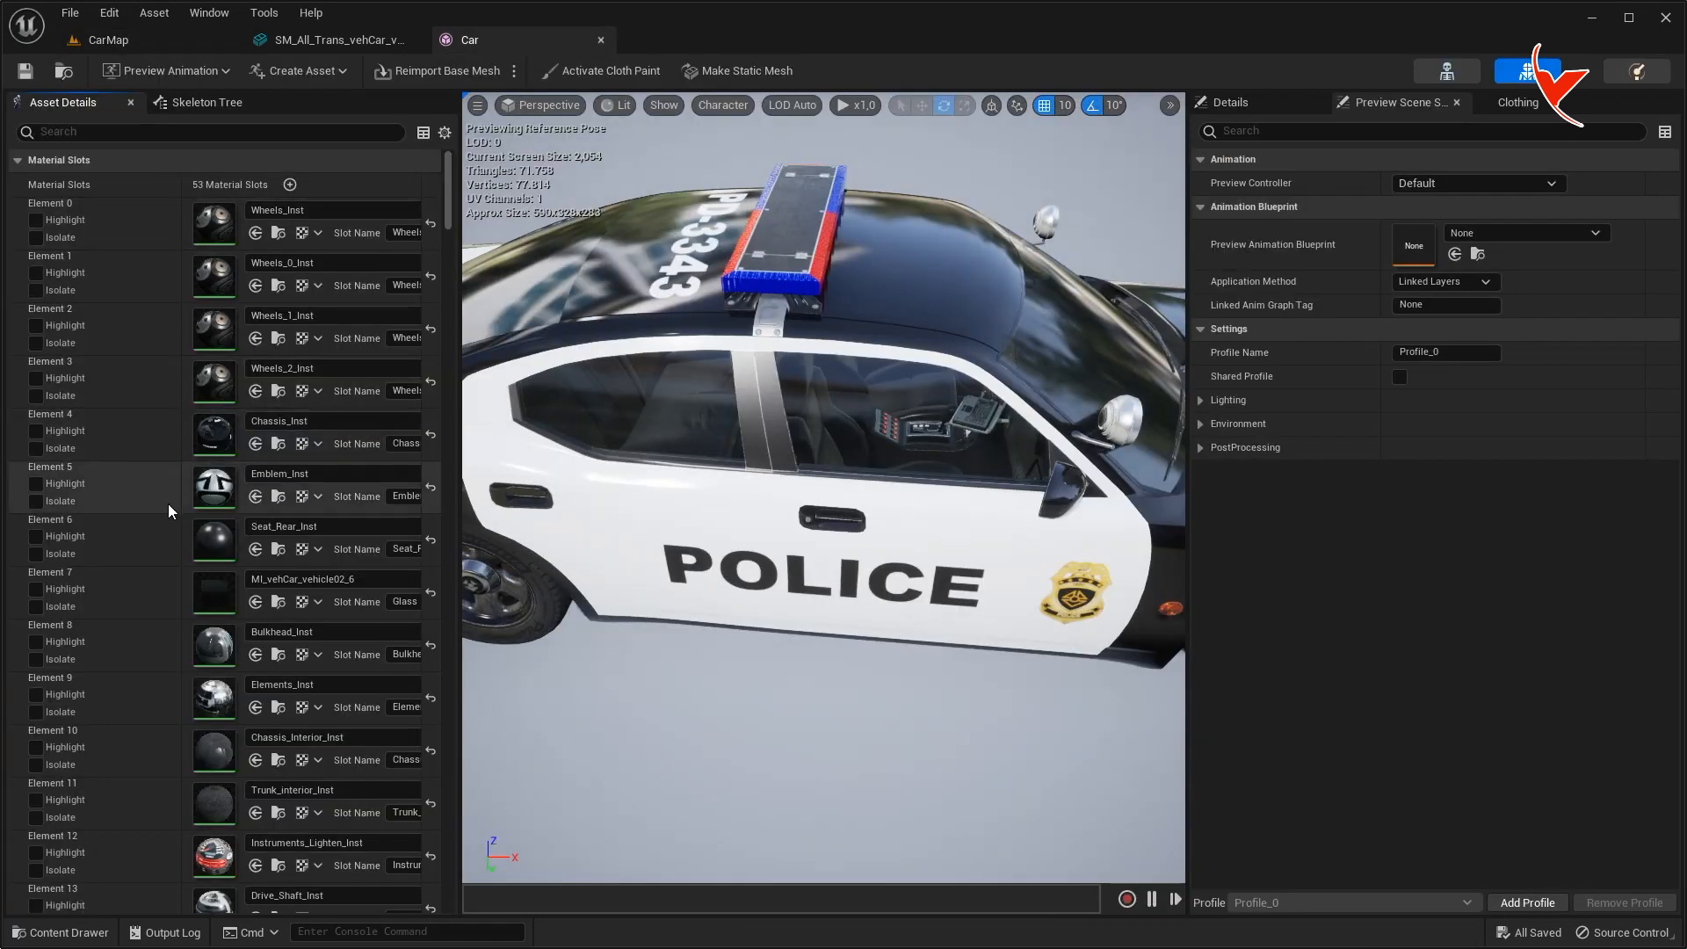
pyautogui.click(36, 659)
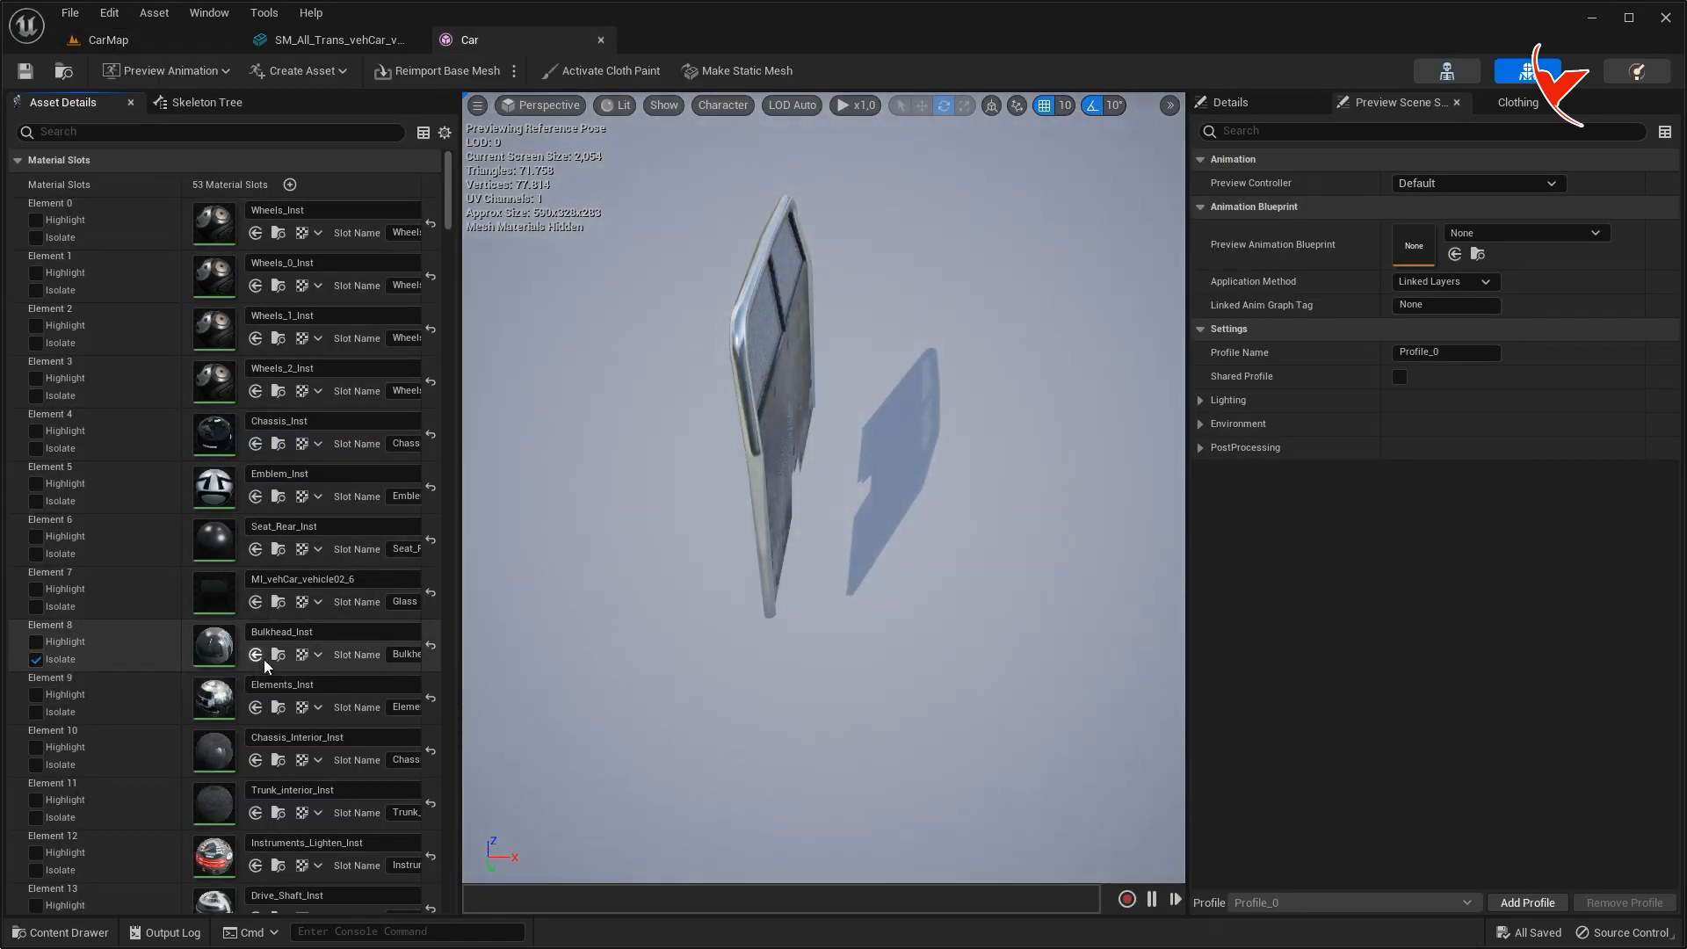
pyautogui.click(278, 654)
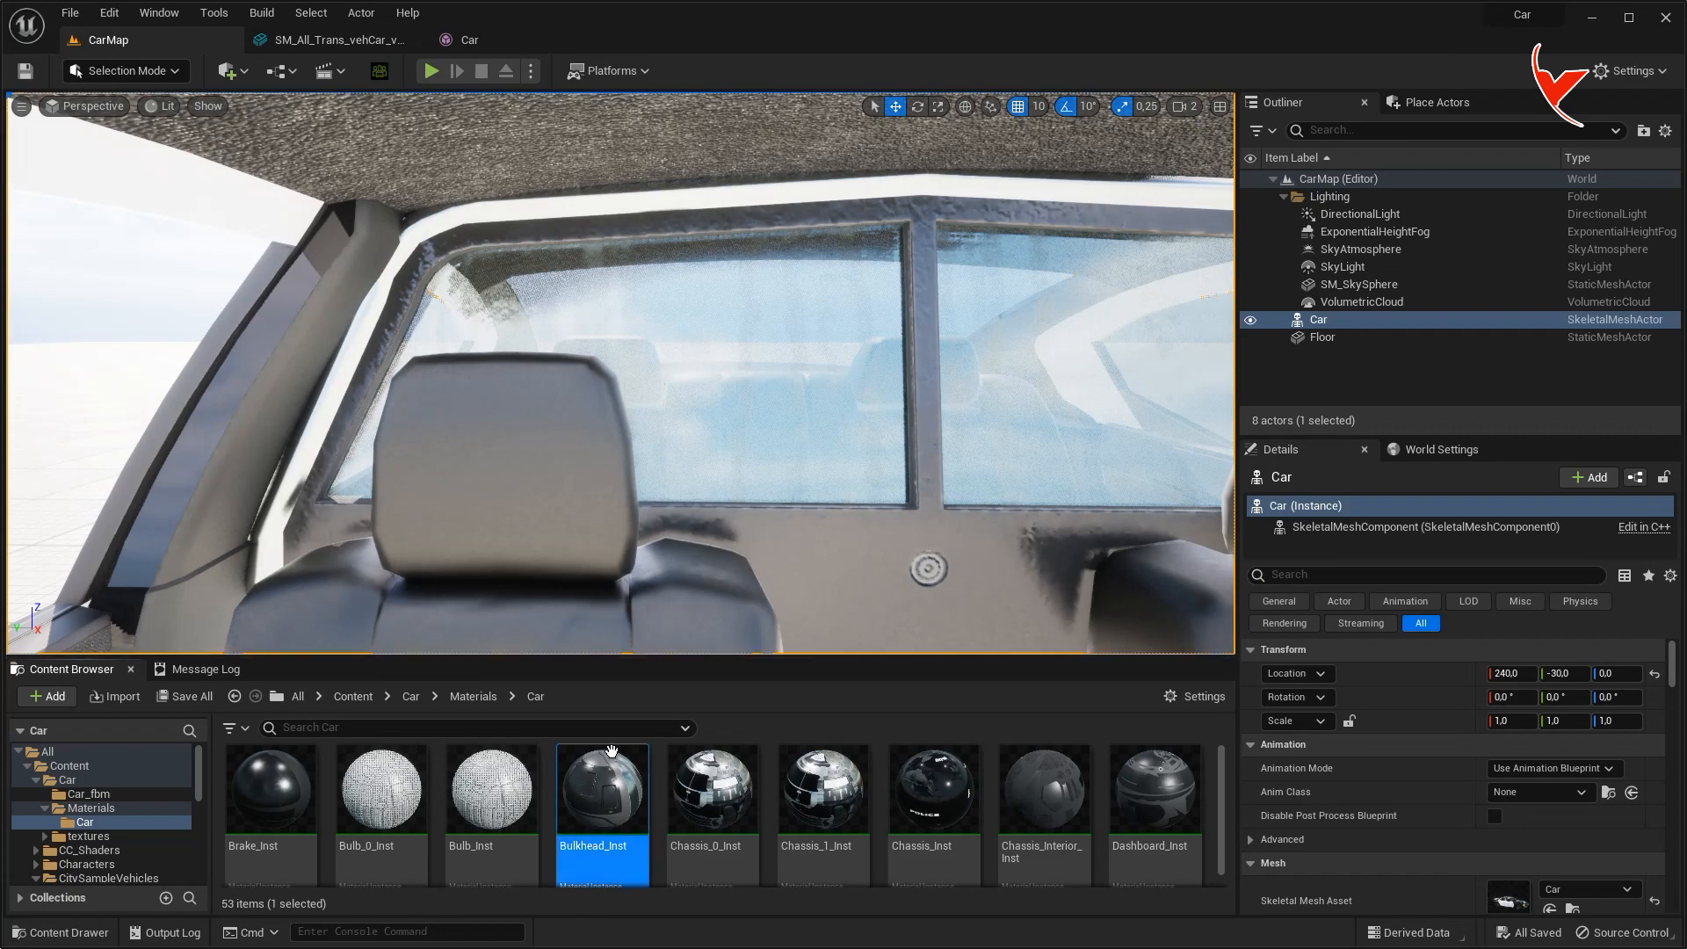
# Open the Bulkhead_Inst material instance in a floating, enlarged window beside the level viewport.
pyautogui.doubleClick(603, 795)
pyautogui.moveTo(679, 33); pyautogui.dragTo(935, 146)
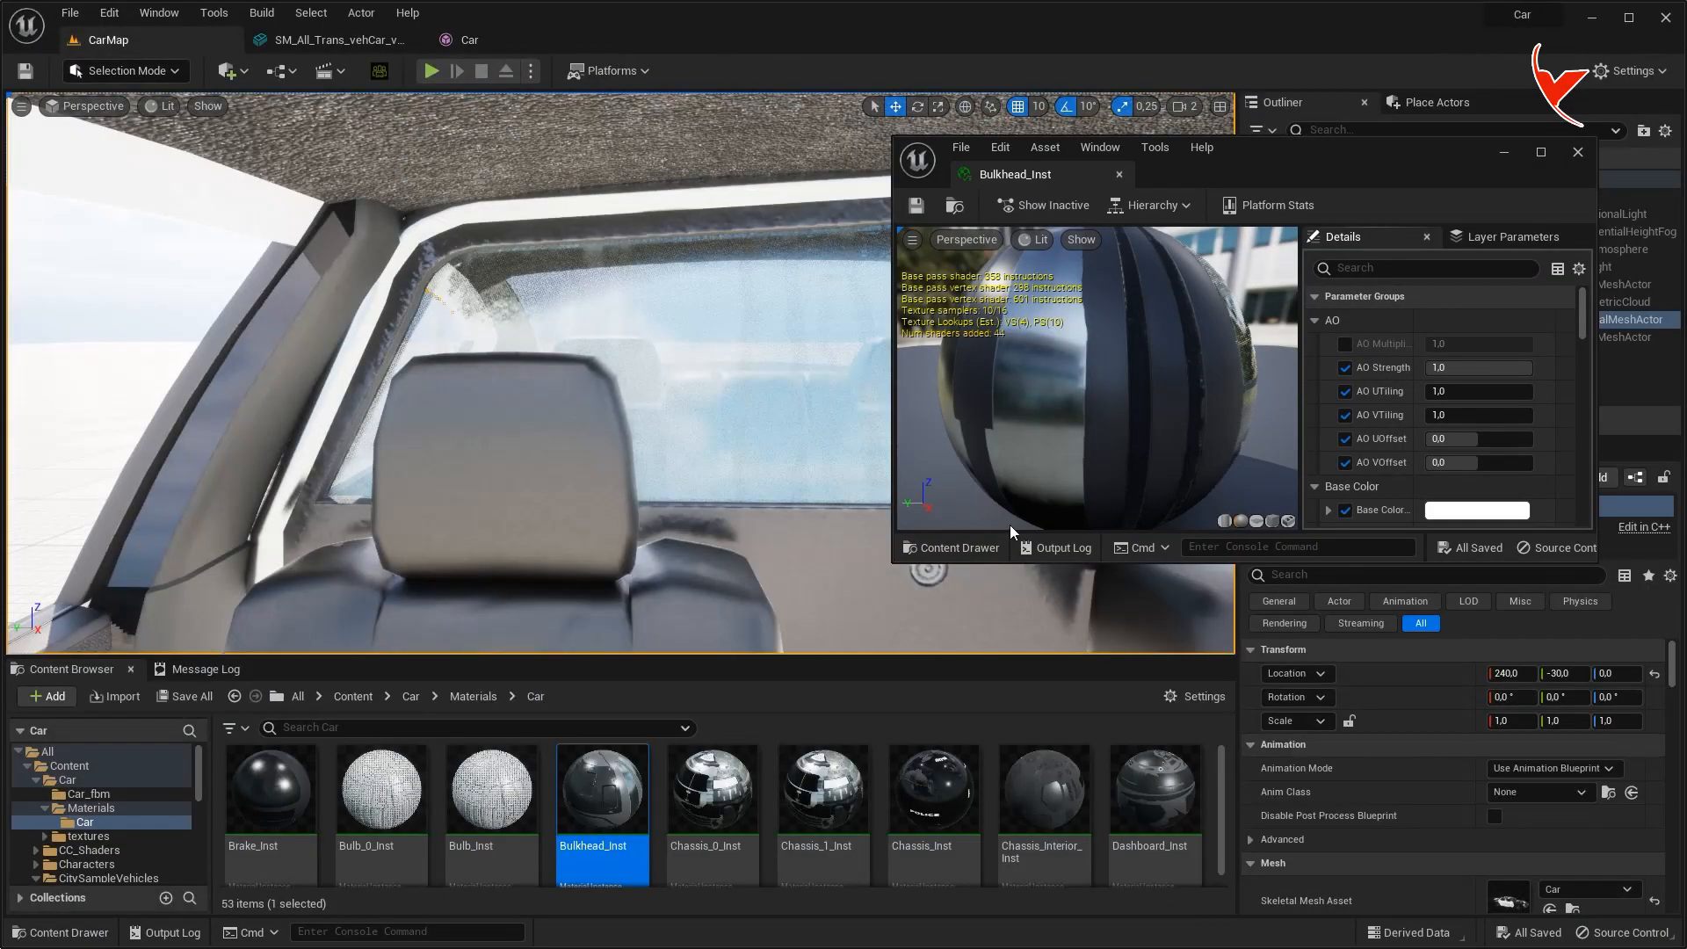
pyautogui.moveTo(896, 561); pyautogui.dragTo(888, 918)
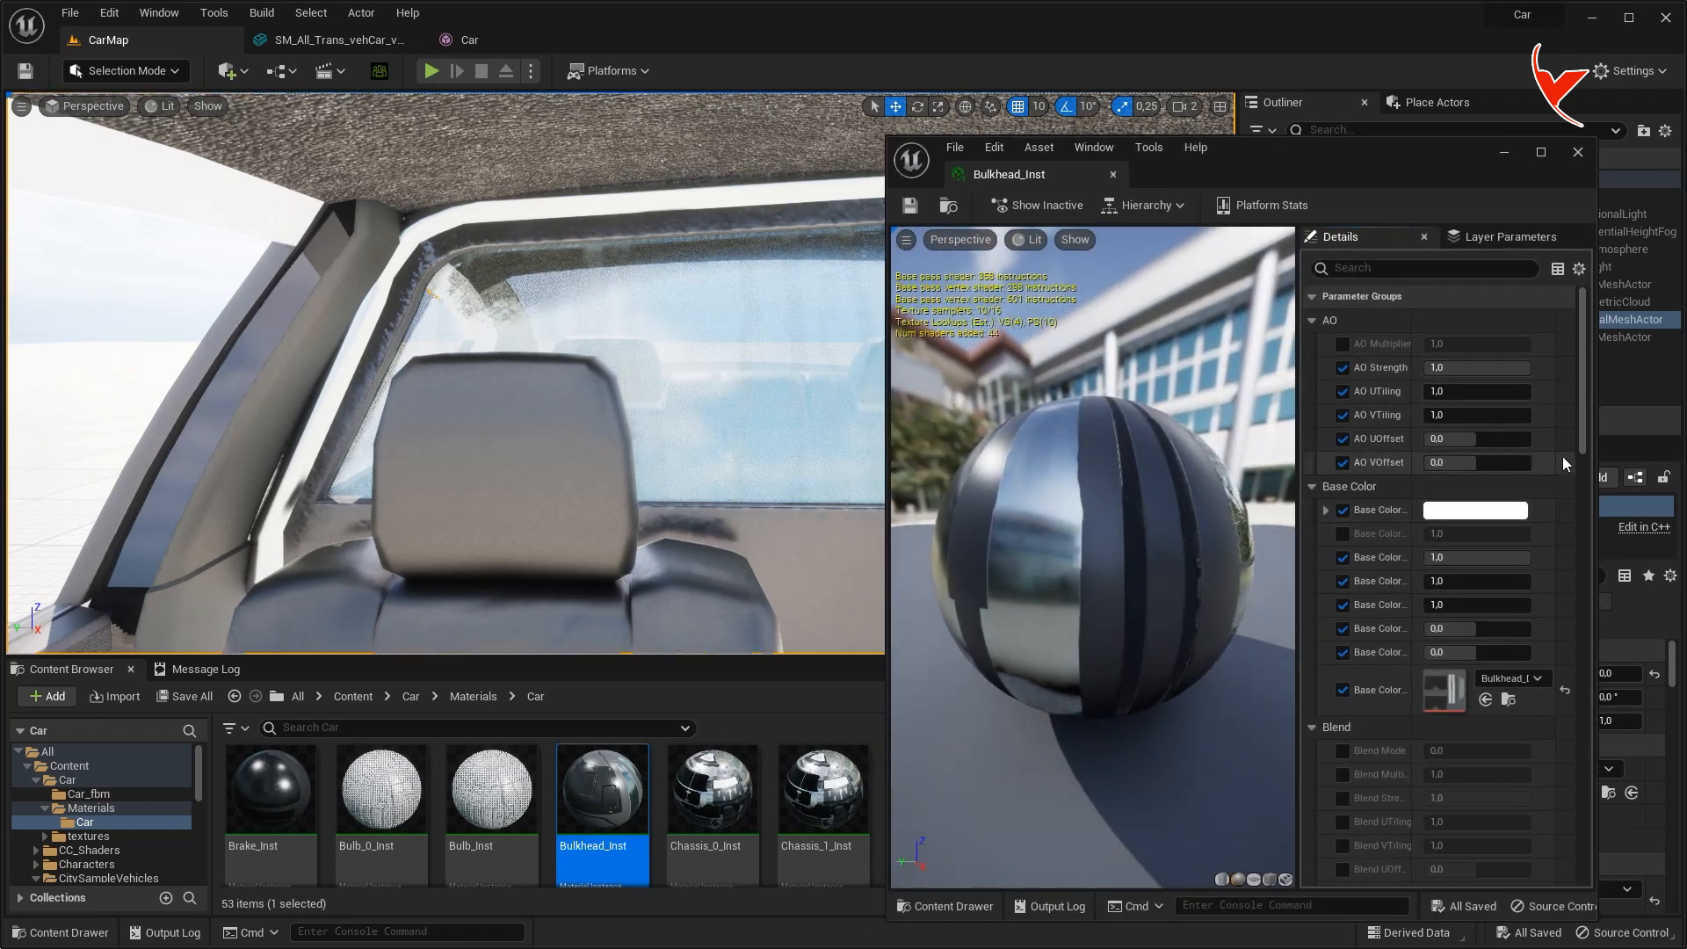
pyautogui.moveTo(1599, 460); pyautogui.dragTo(1659, 462)
# Try turning off the Opacity Map of Bulkhead_Inst, and enable it again.
pyautogui.scroll(-10, 1652, 383)
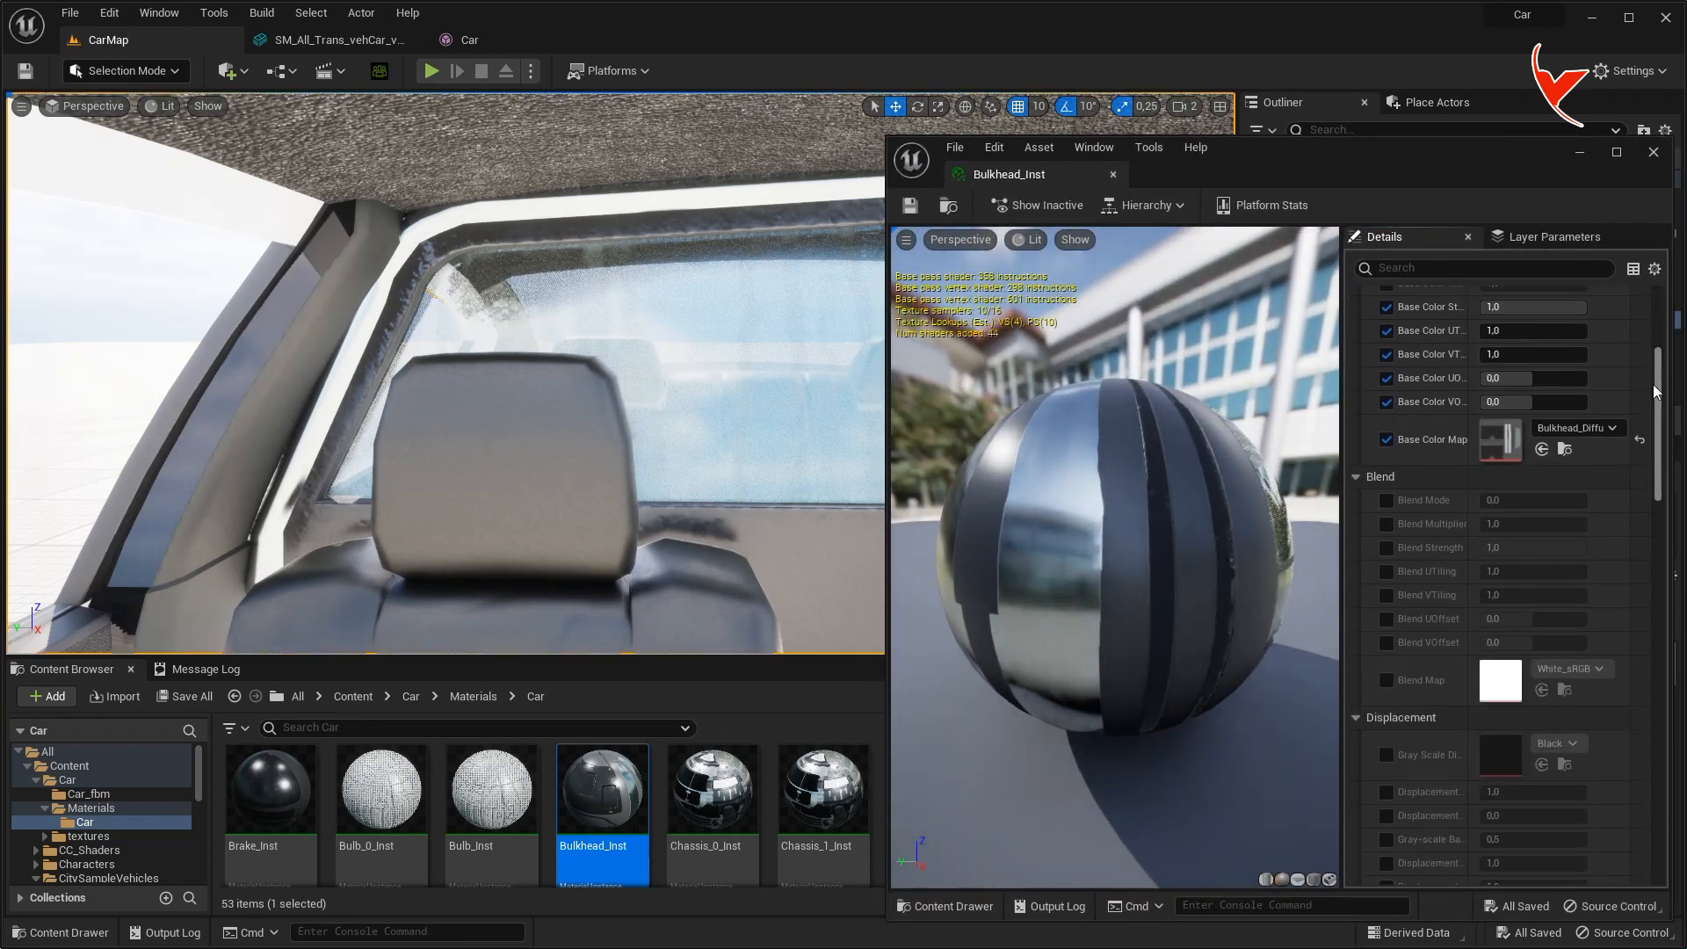
pyautogui.click(1388, 553)
pyautogui.click(1387, 562)
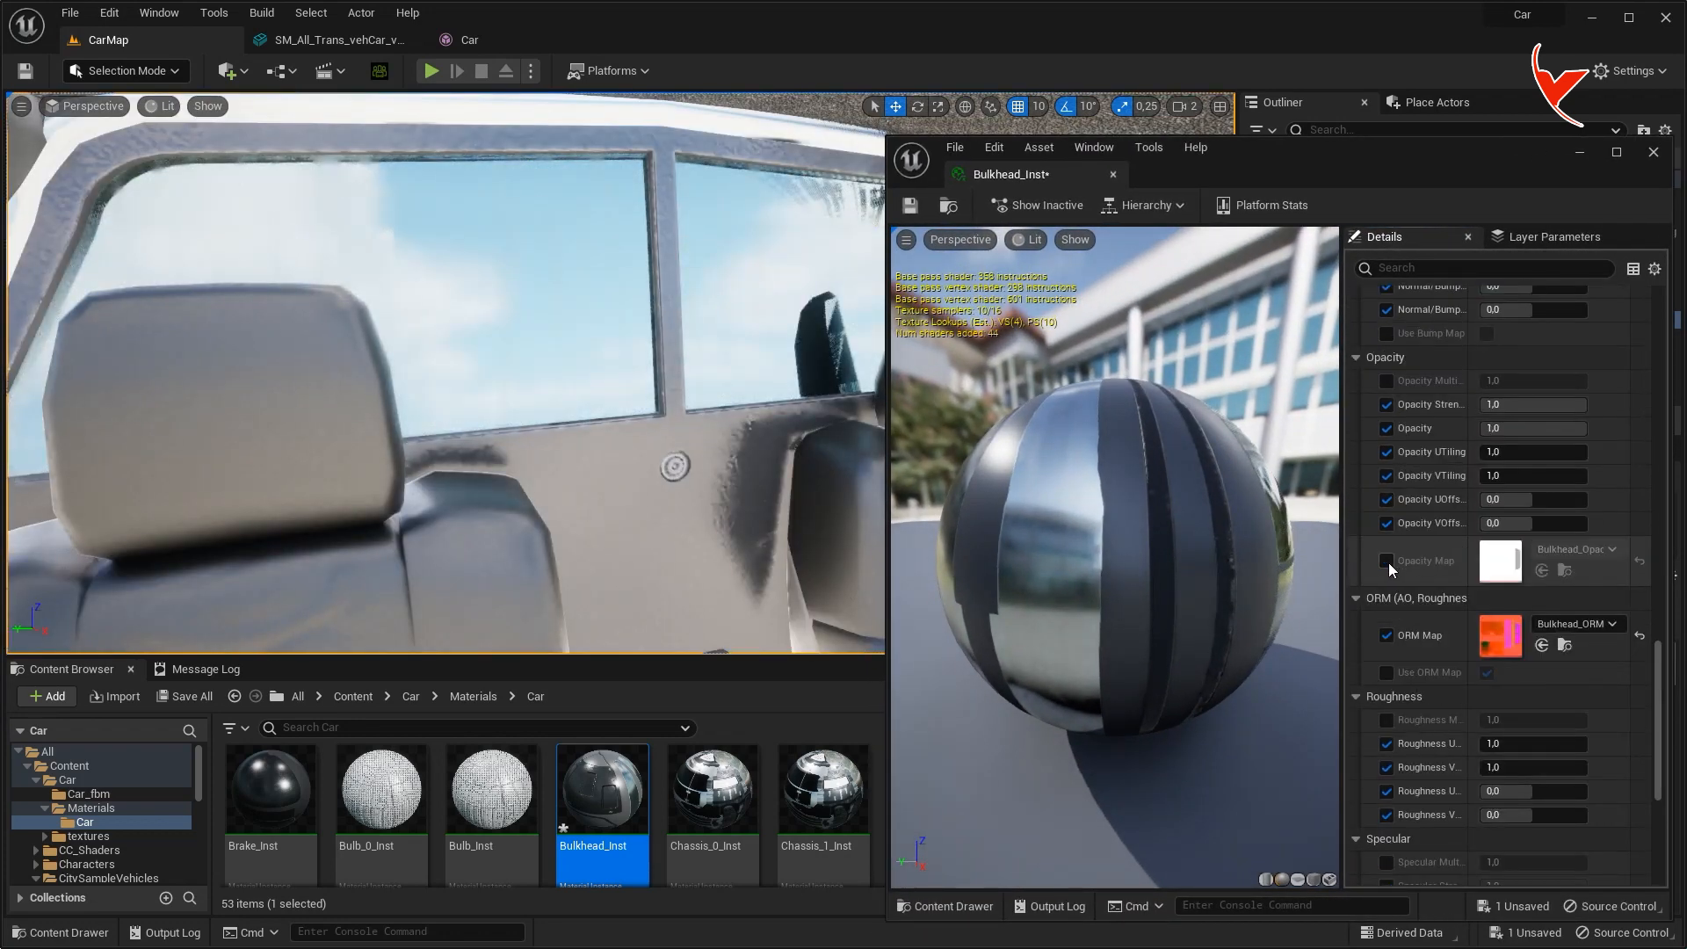
pyautogui.click(1387, 562)
pyautogui.moveTo(841, 421)
pyautogui.mouseDown(button='right')
pyautogui.moveTo(808, 420)
pyautogui.moveTo(817, 439)
pyautogui.moveTo(835, 421)
pyautogui.mouseUp(button='right')
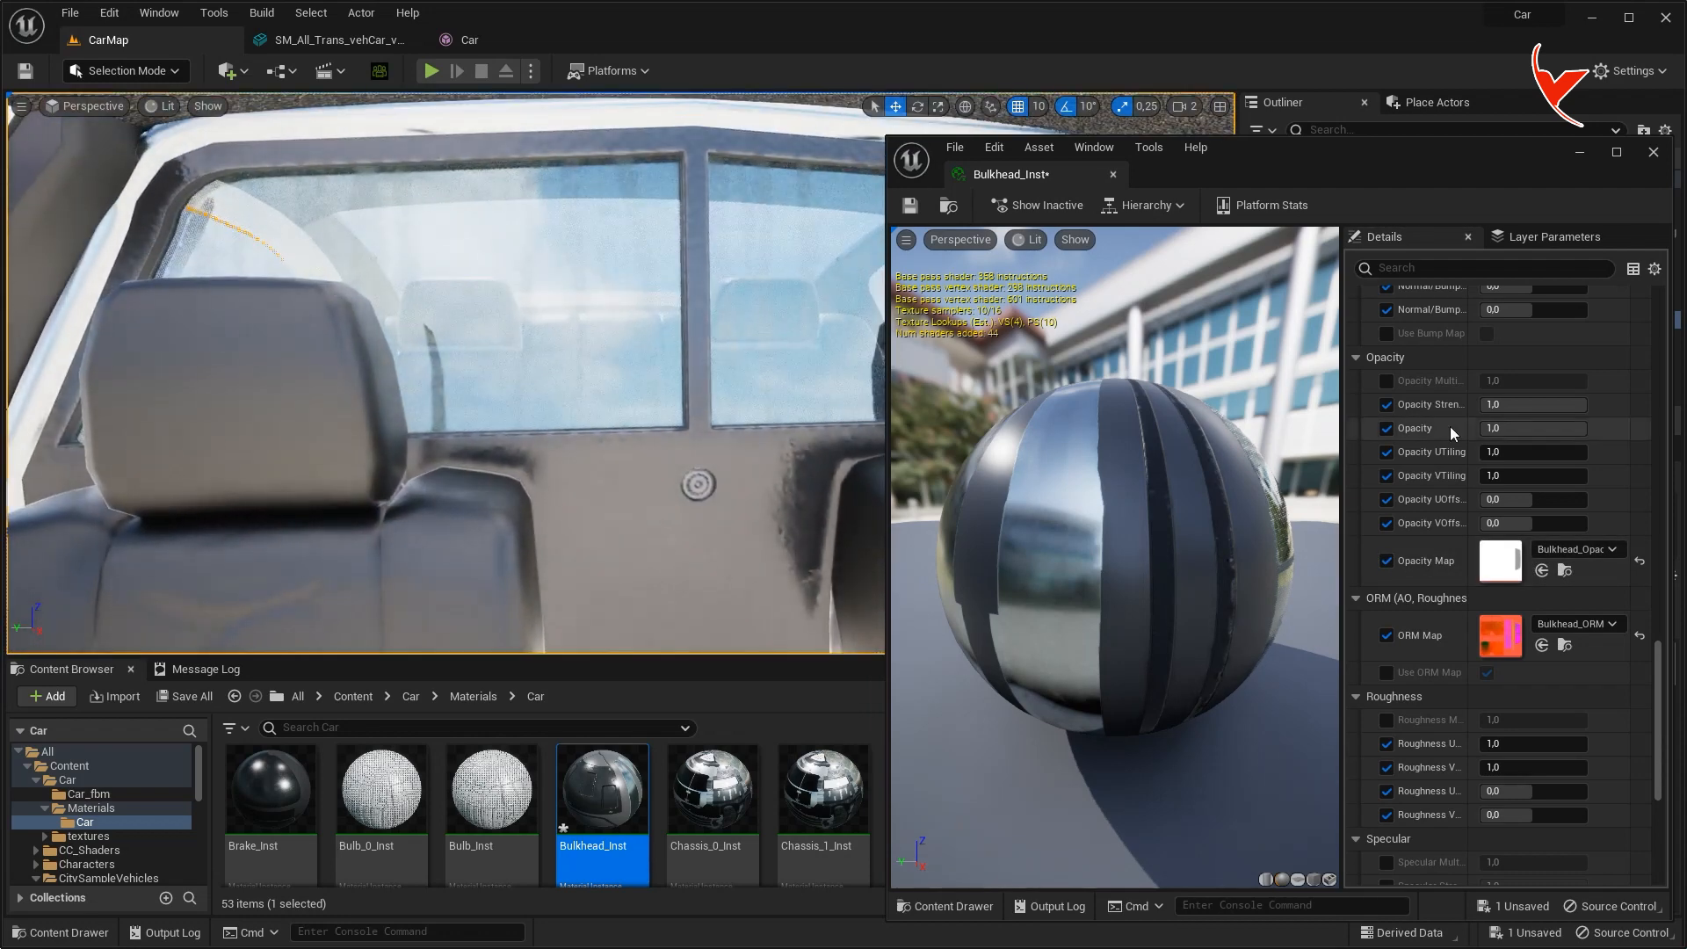
# Set the Opacity Strength of Bulkhead_Inst to 0.696, check the partition glass in the level, and save the material instance.
pyautogui.moveTo(1532, 404); pyautogui.dragTo(1493, 404)
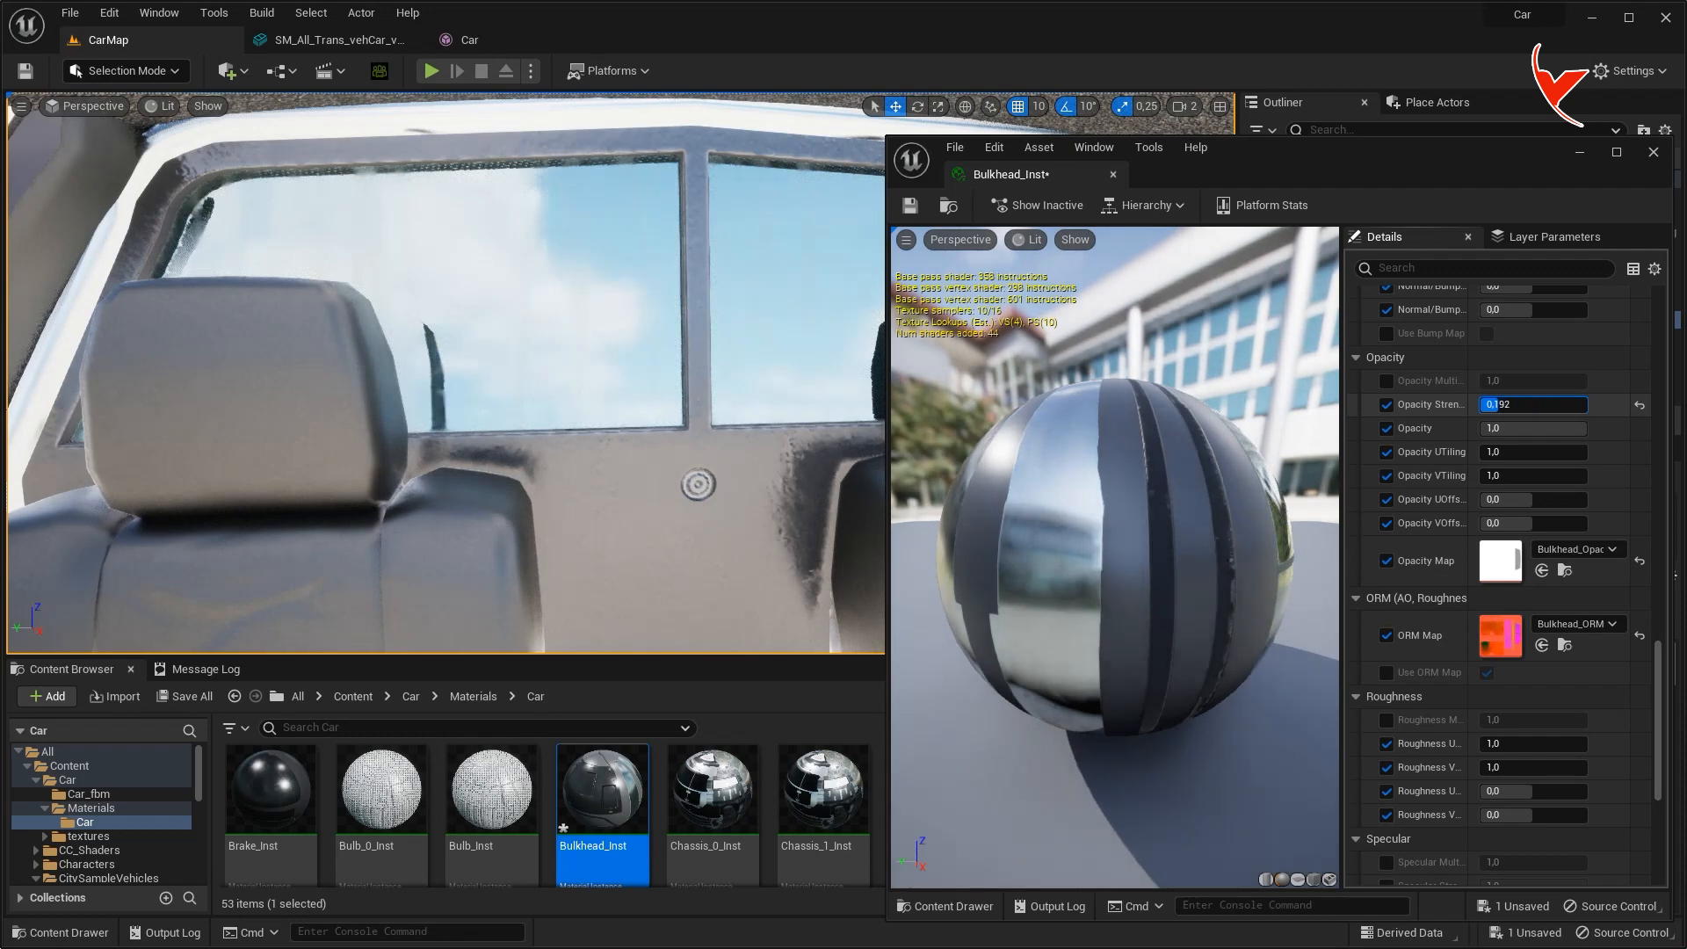
pyautogui.moveTo(1554, 404); pyautogui.dragTo(1552, 404)
pyautogui.moveTo(745, 267)
pyautogui.mouseDown(button='right')
pyautogui.moveTo(746, 281)
pyautogui.moveTo(745, 267)
pyautogui.mouseUp(button='right')
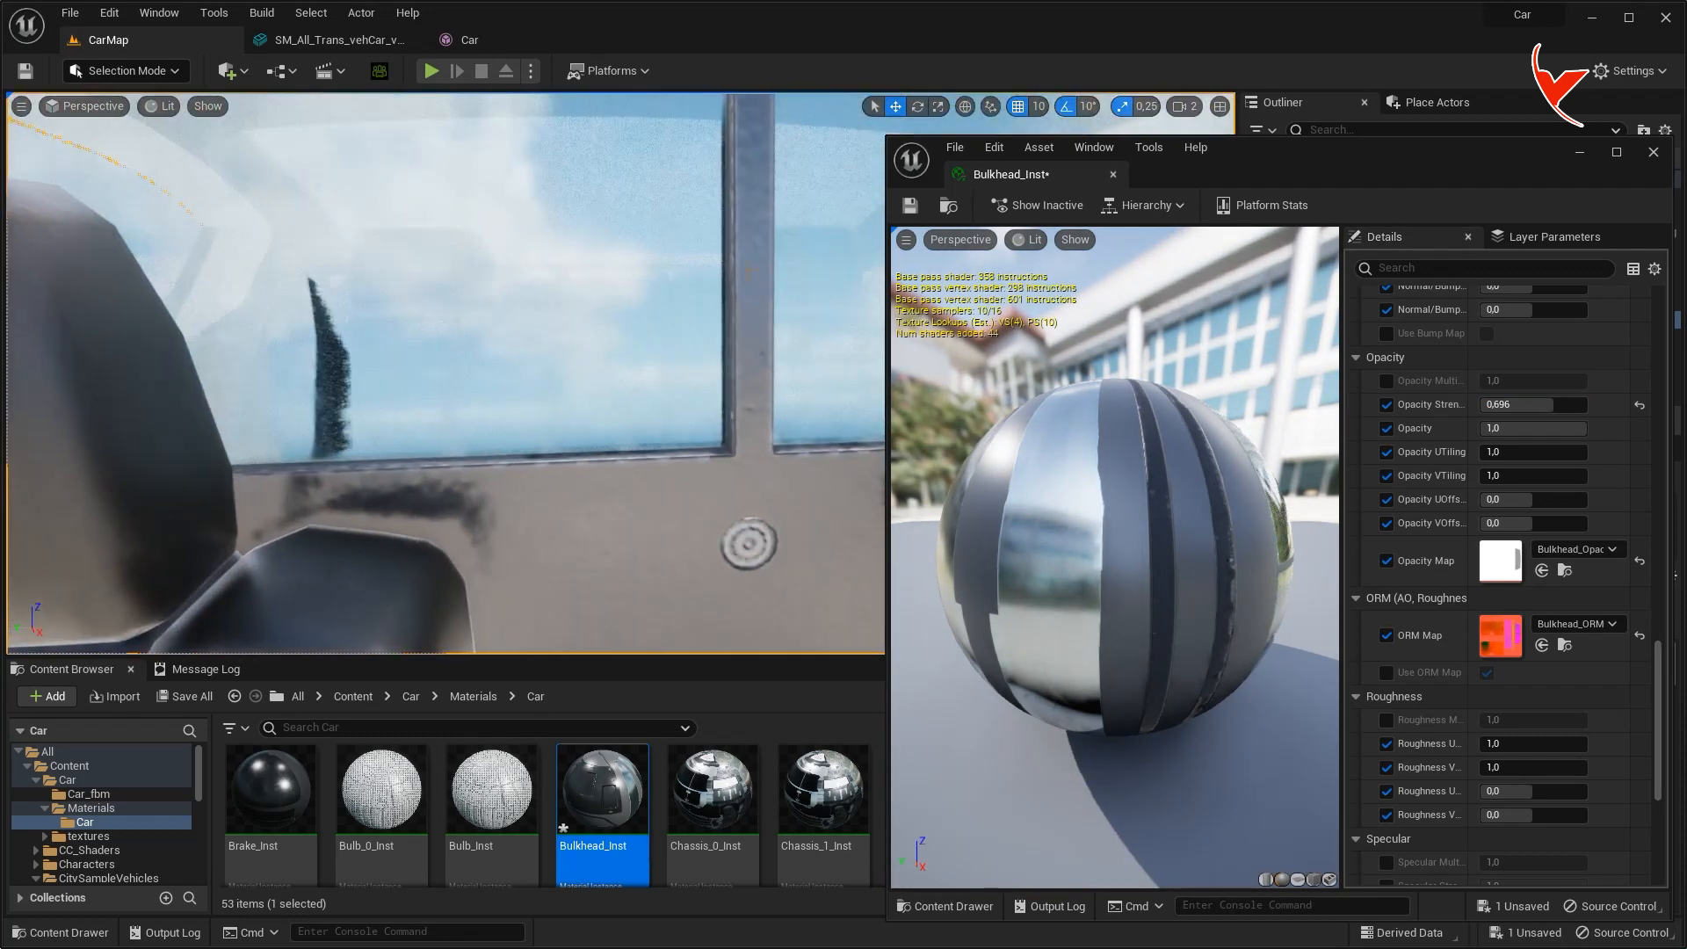
pyautogui.click(911, 215)
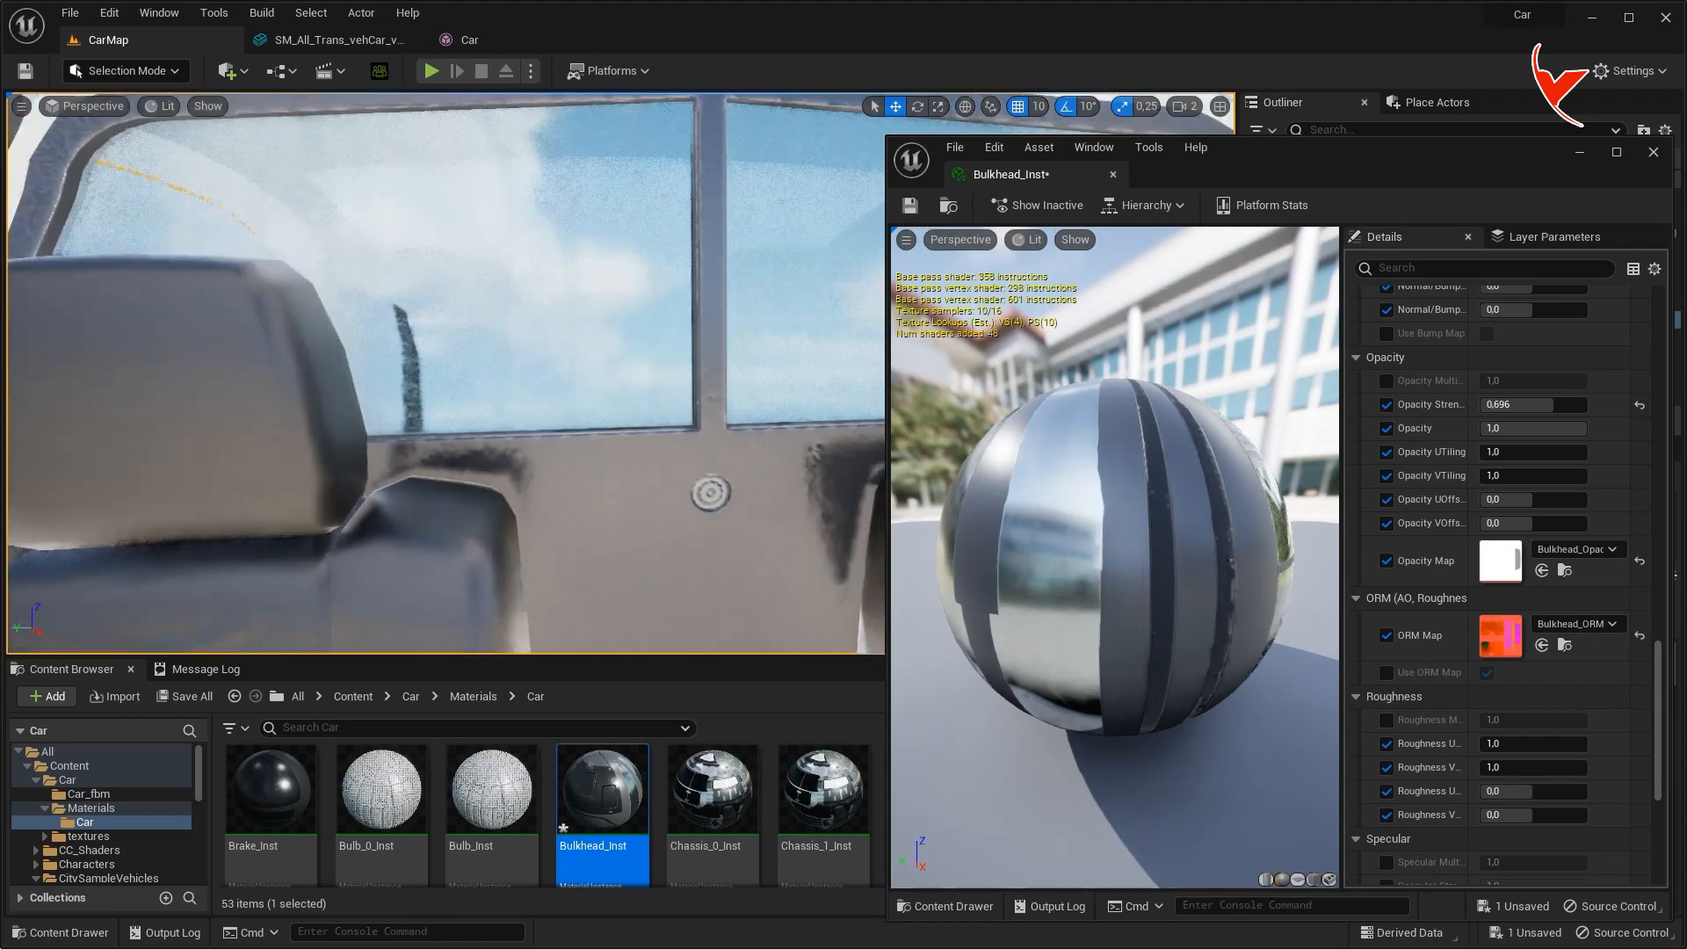